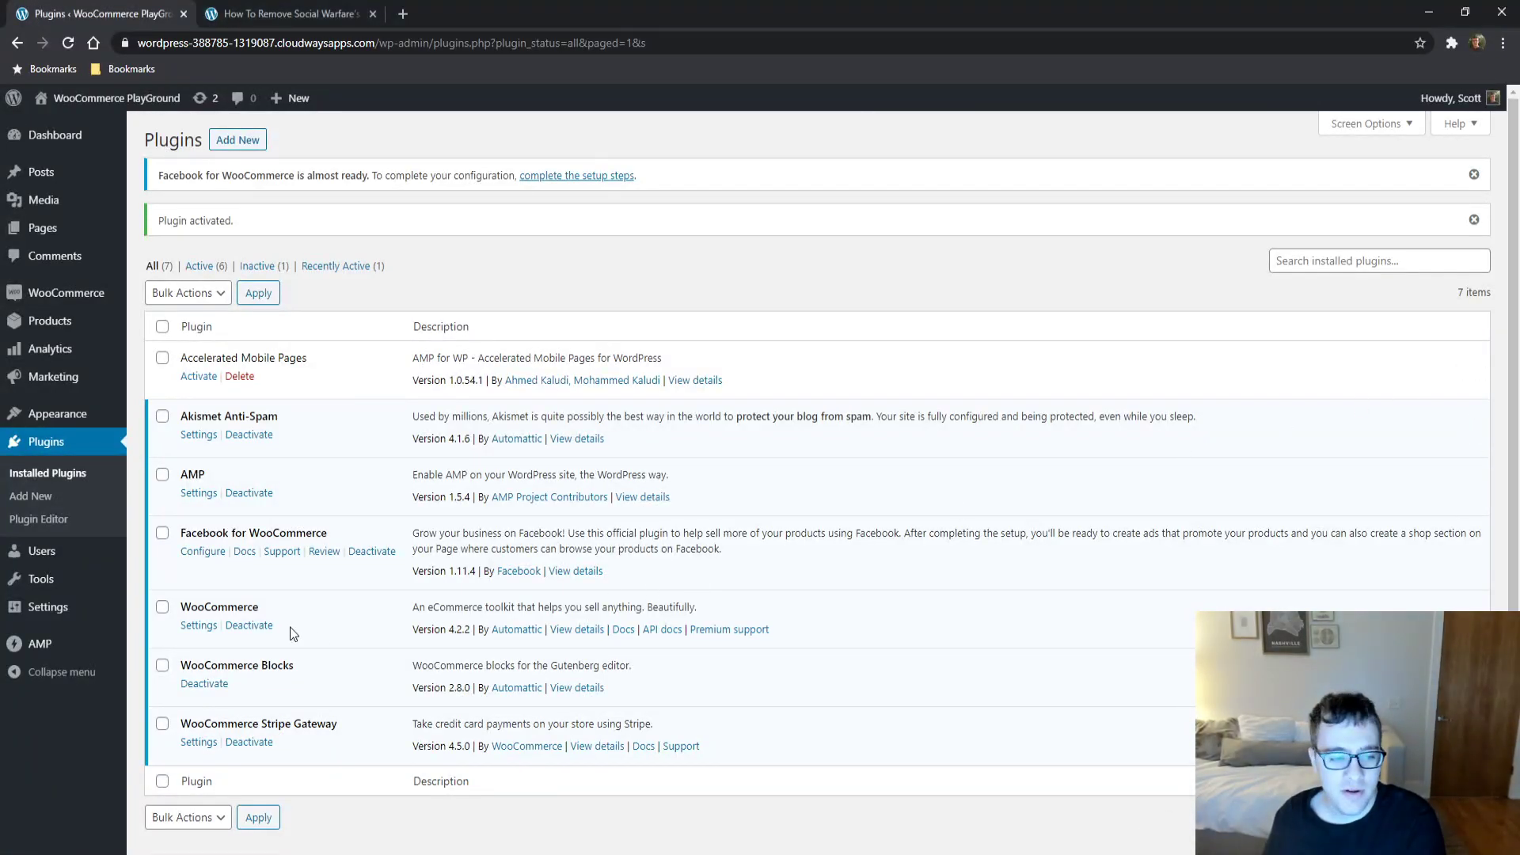
Step: Open the AMP plugin's Settings from the Installed Plugins list
click(197, 493)
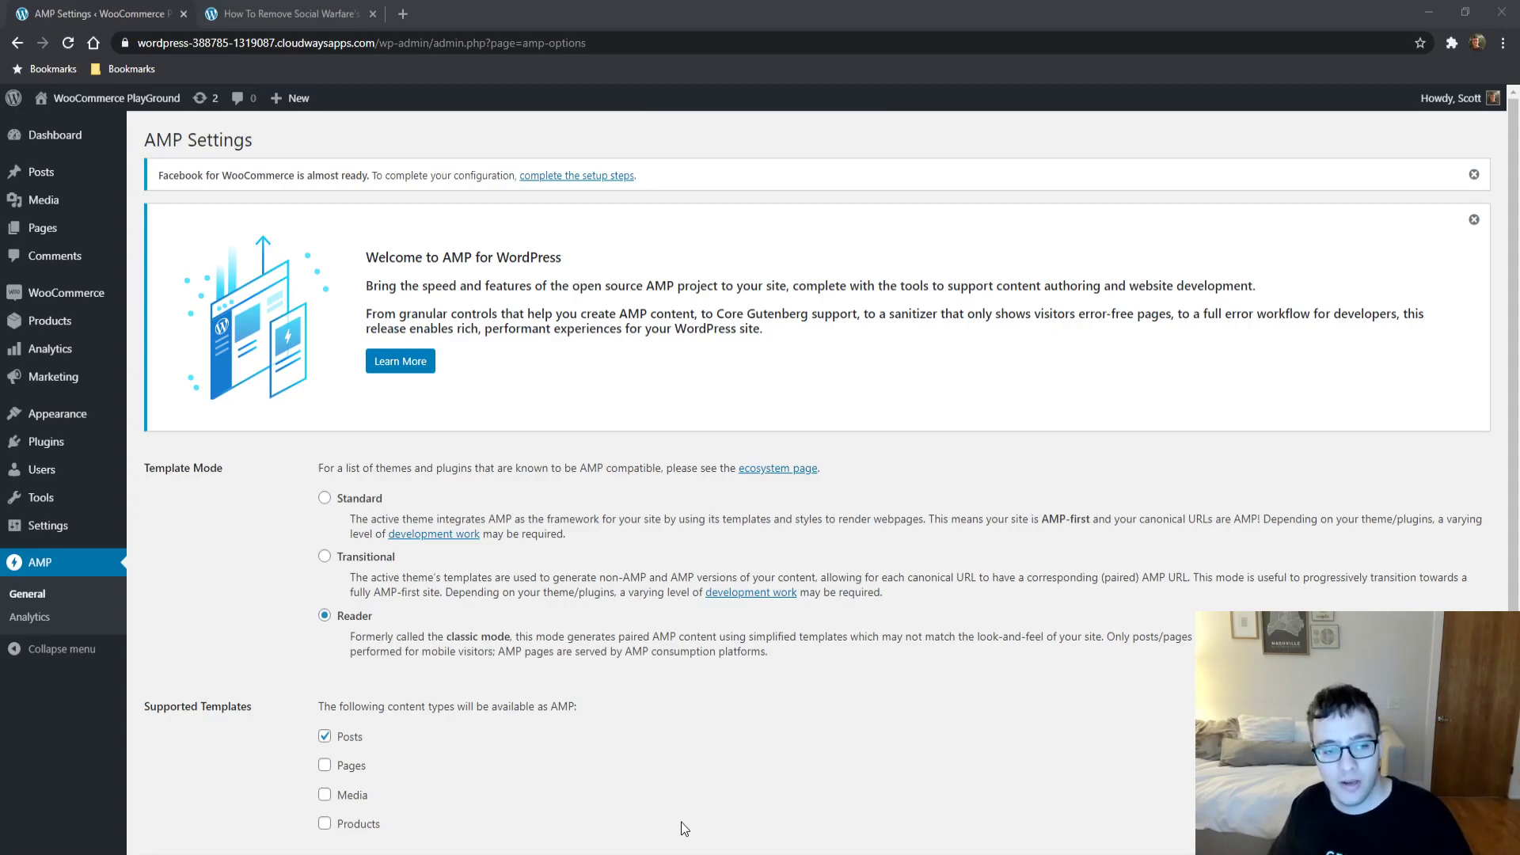
Step: Go back to the non-AMP Social Warfare post, then load its URL with ?amp appended
click(1352, 242)
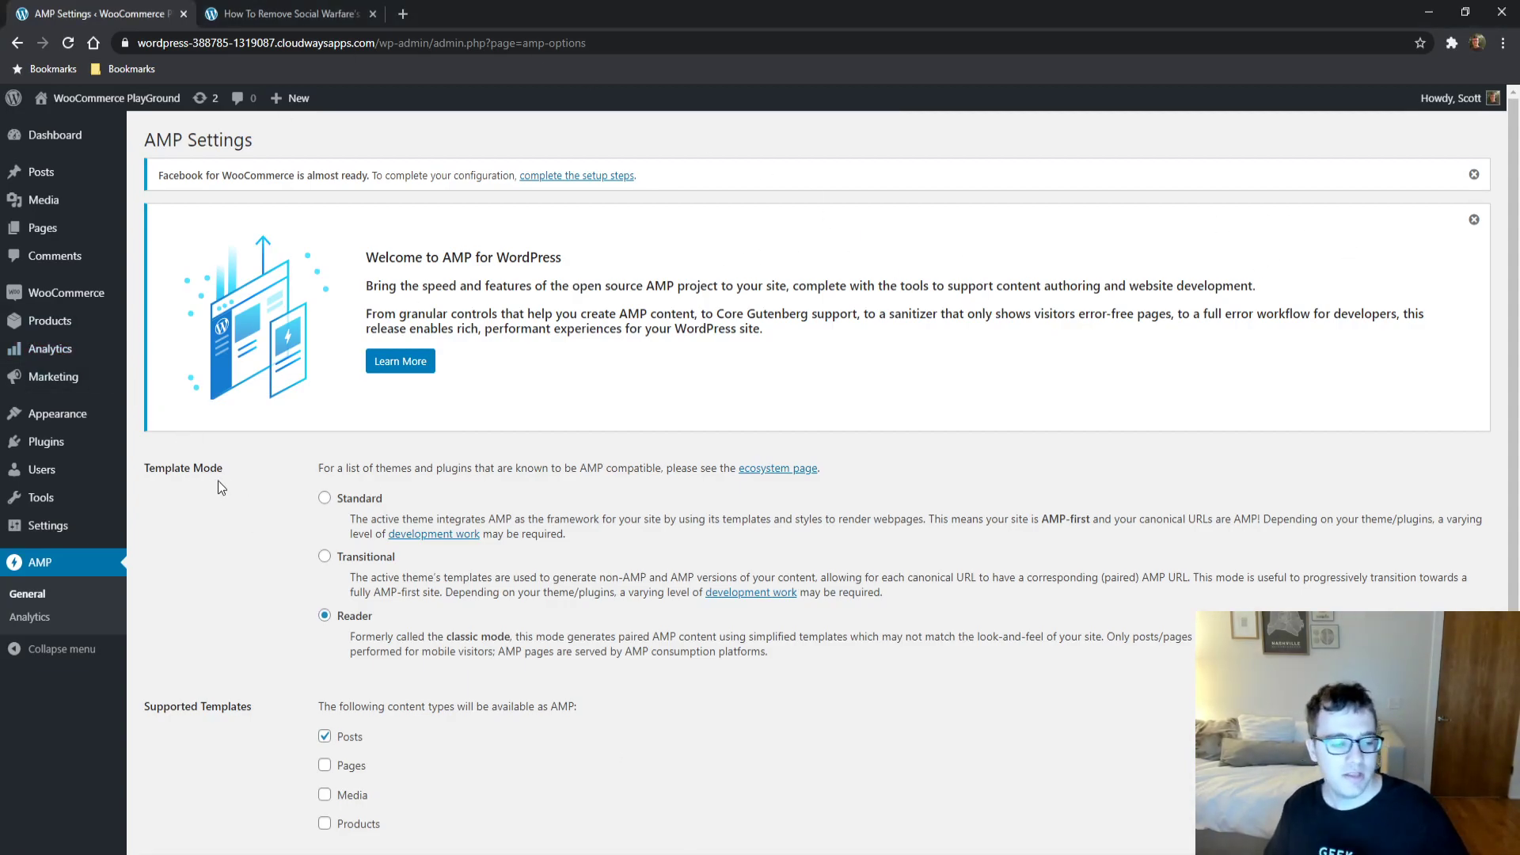
scroll(210, 486, down, 1)
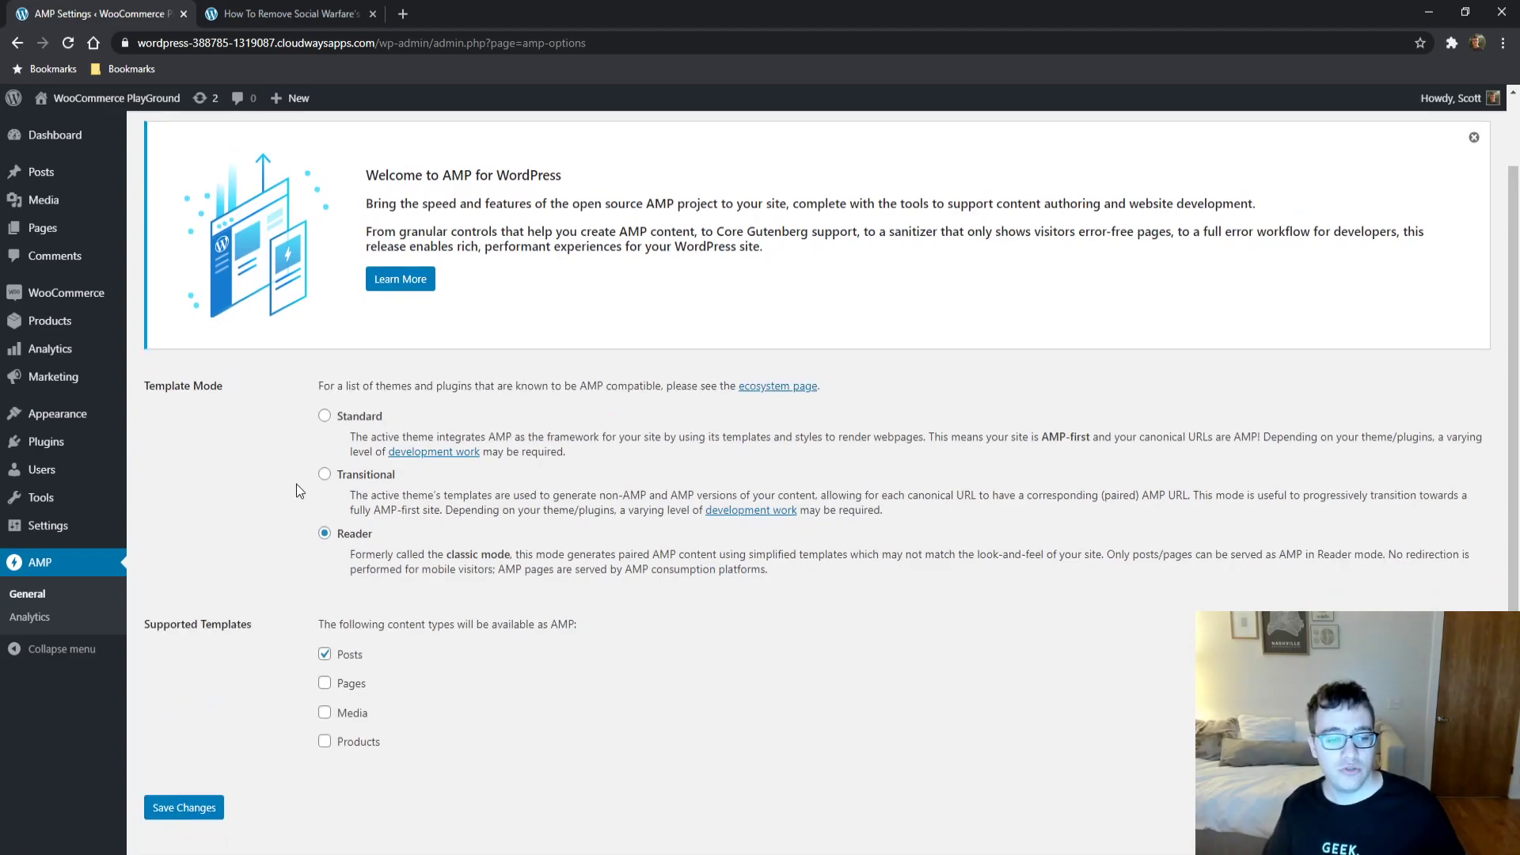
click(320, 13)
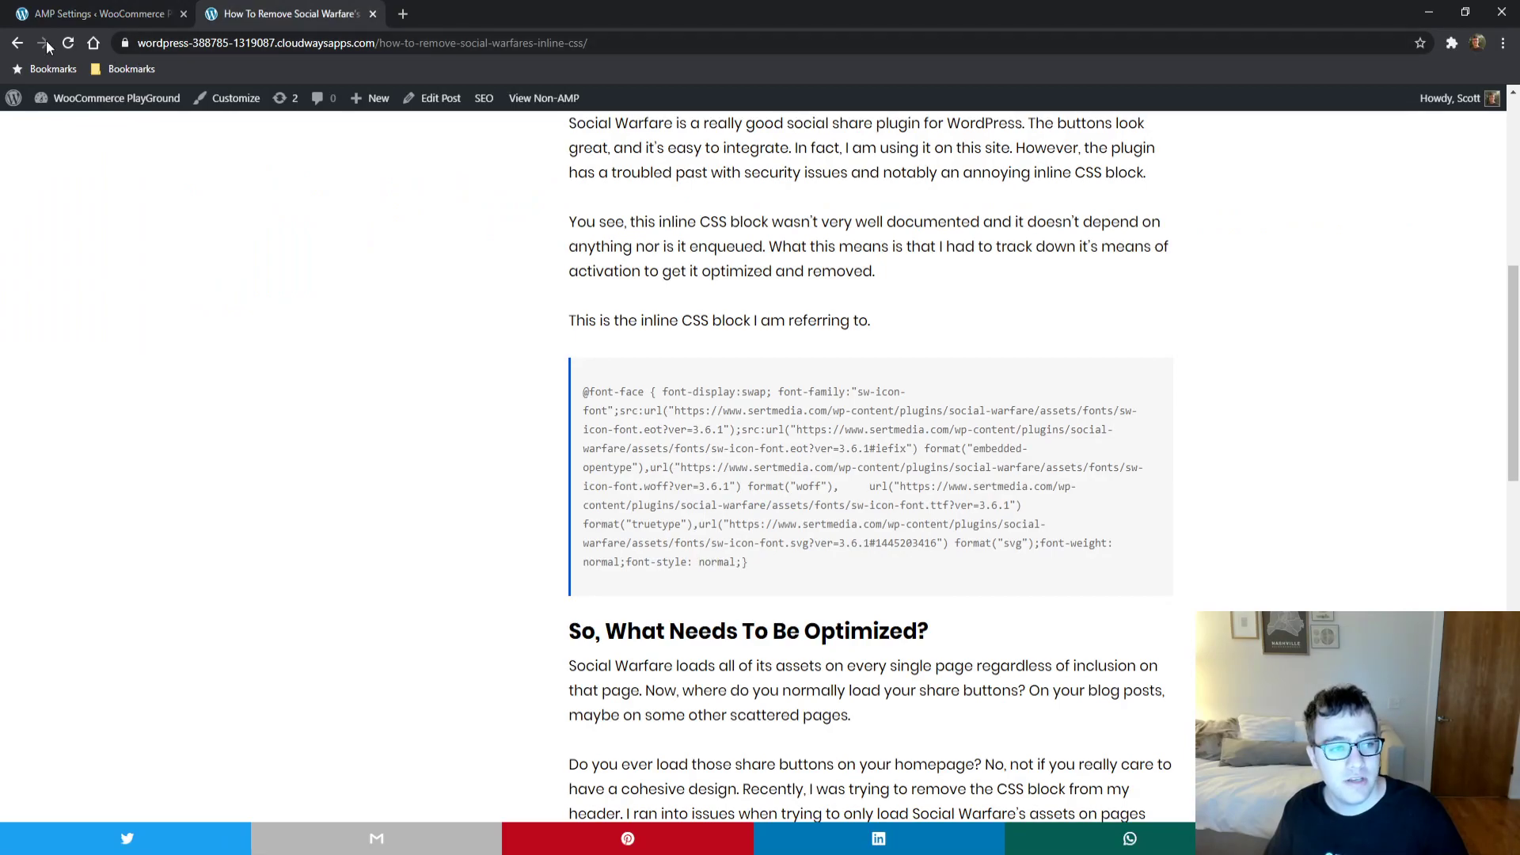
click(68, 42)
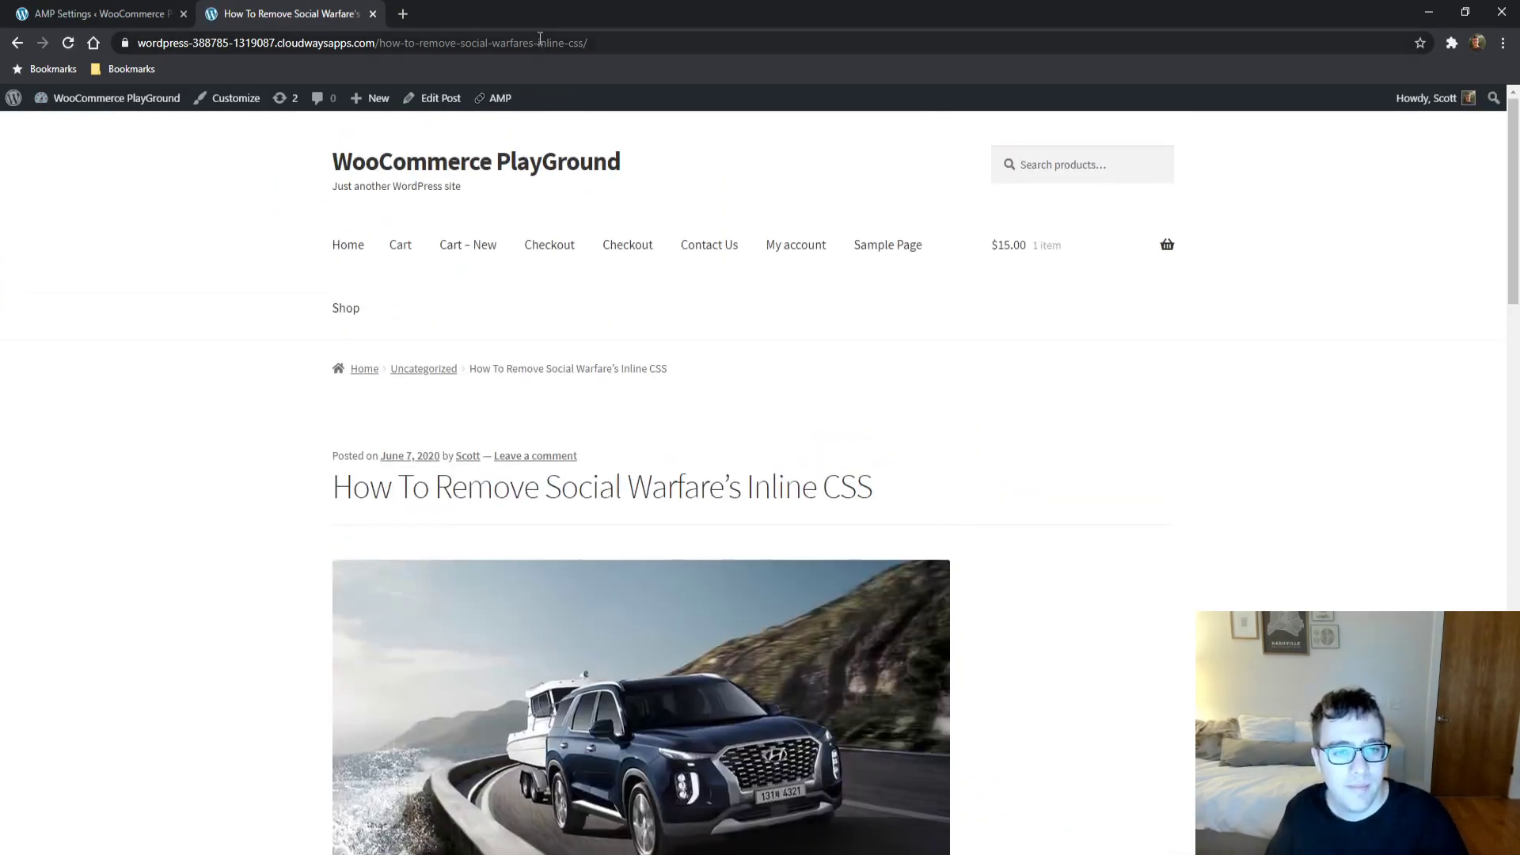
click(710, 45)
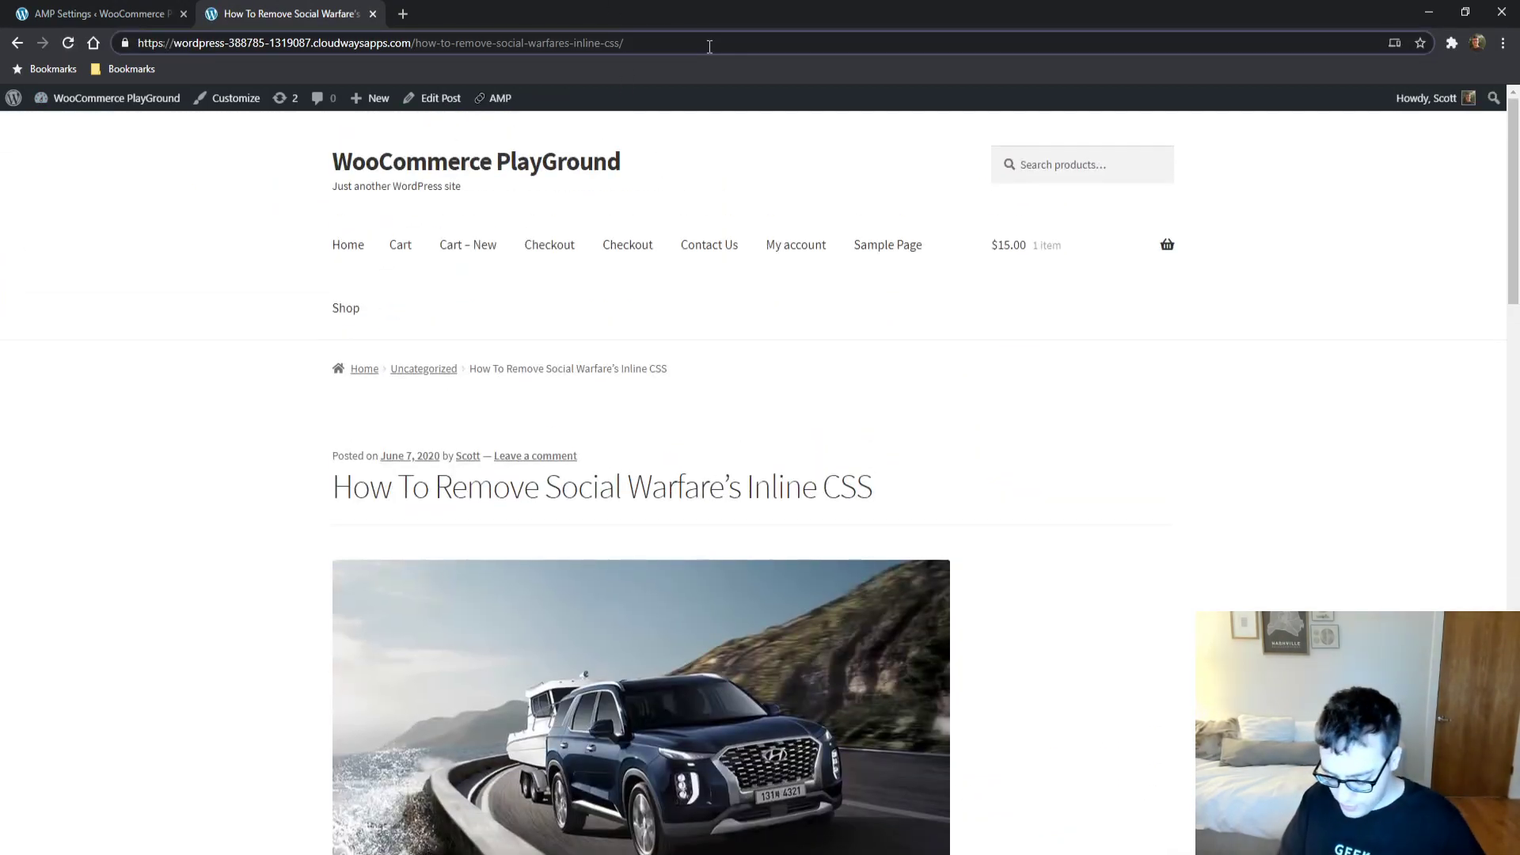
text(?amp)
key(Return)
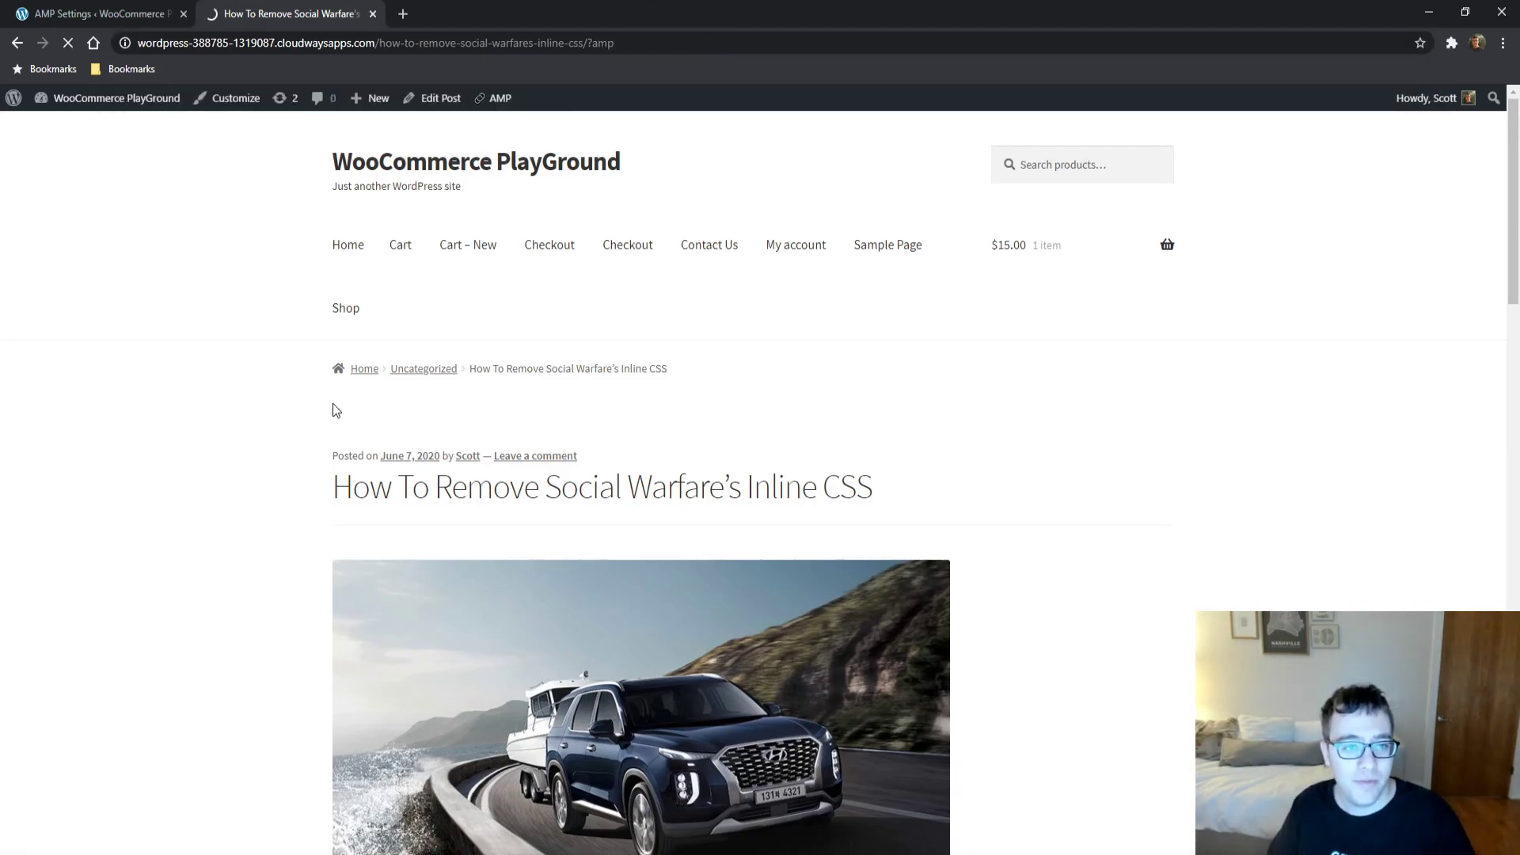
scroll(319, 344, down, 4)
scroll(209, 513, down, 5)
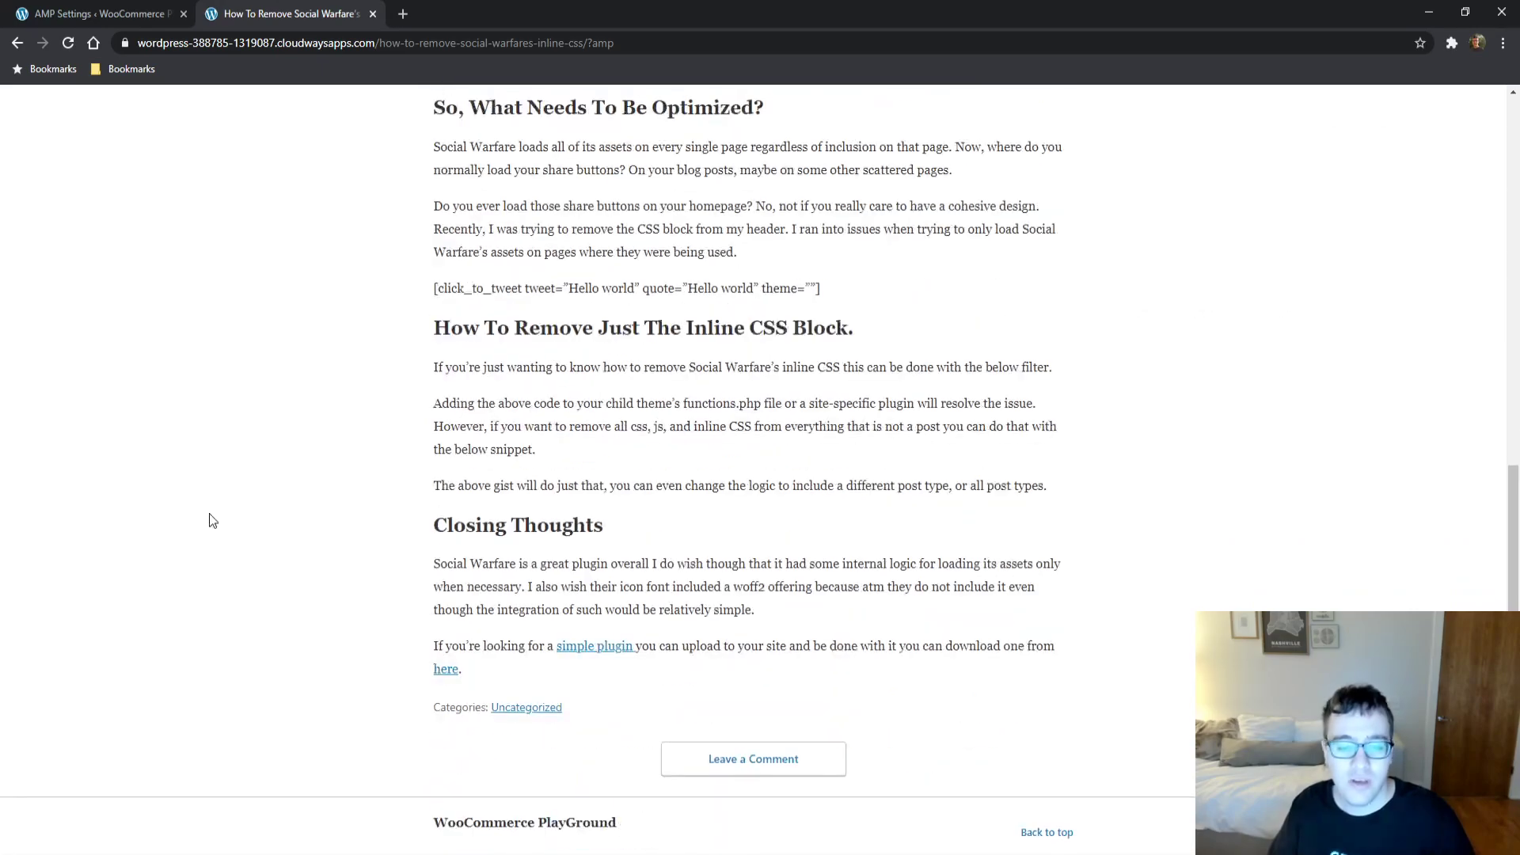
scroll(180, 375, up, 10)
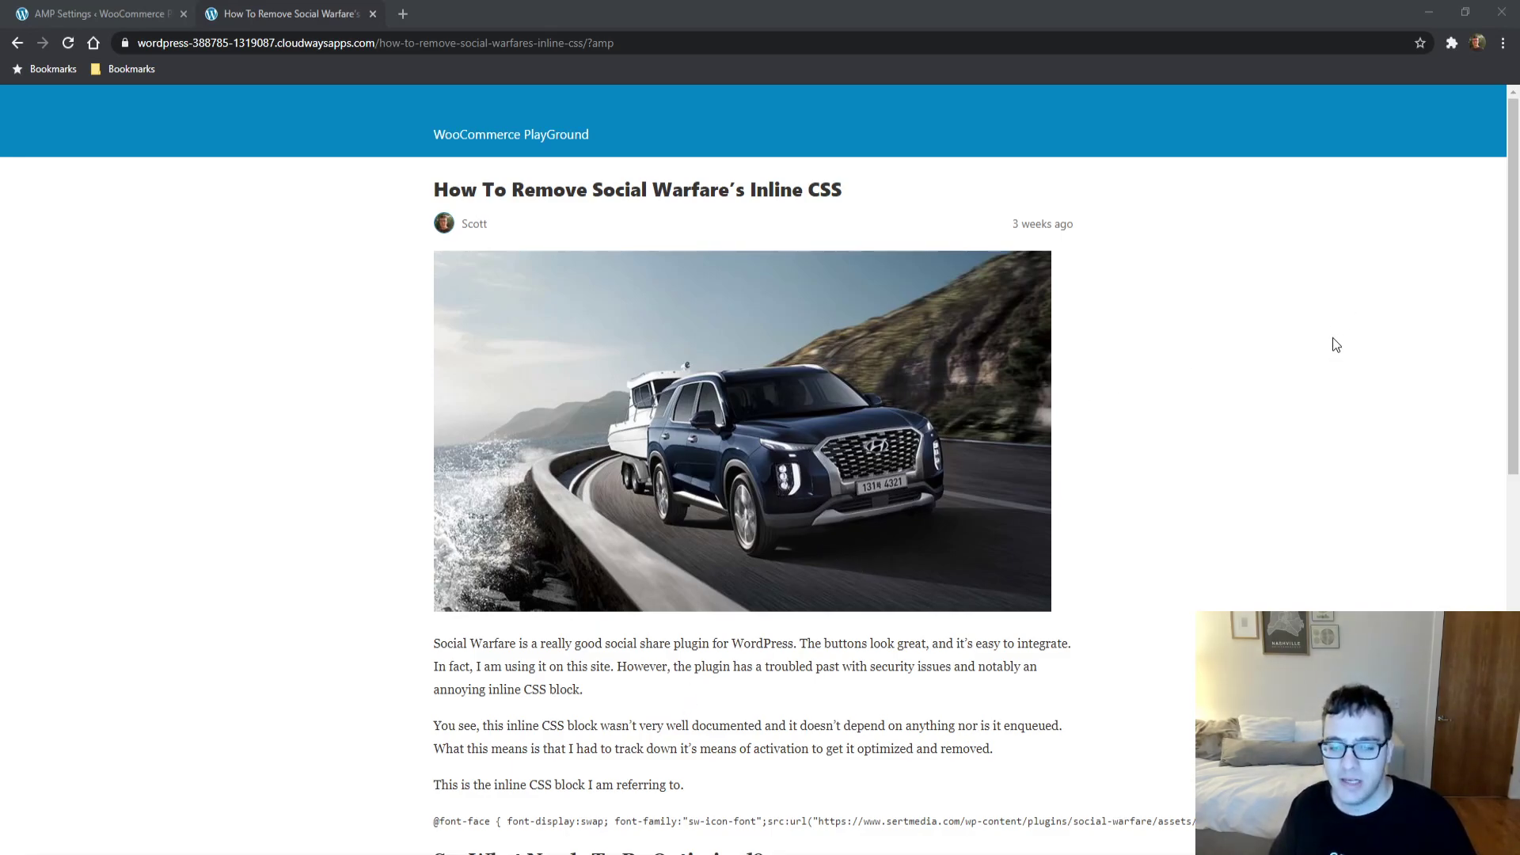
Step: Run Google's AMP Test on the post's copied AMP URL via an 'amp validator' search
click(356, 42)
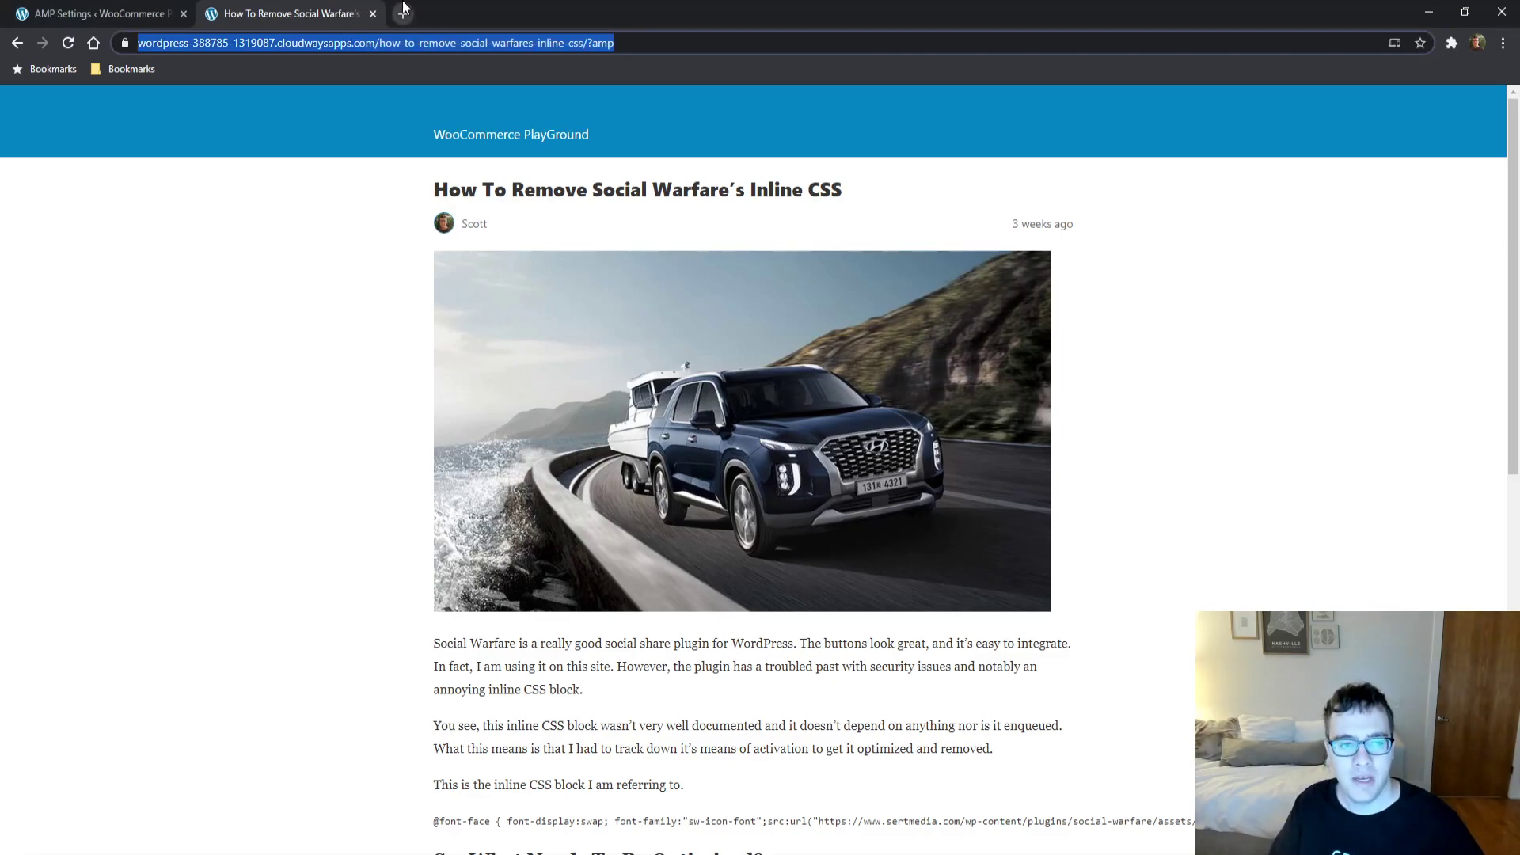
click(403, 14)
text(amp valida)
key(Return)
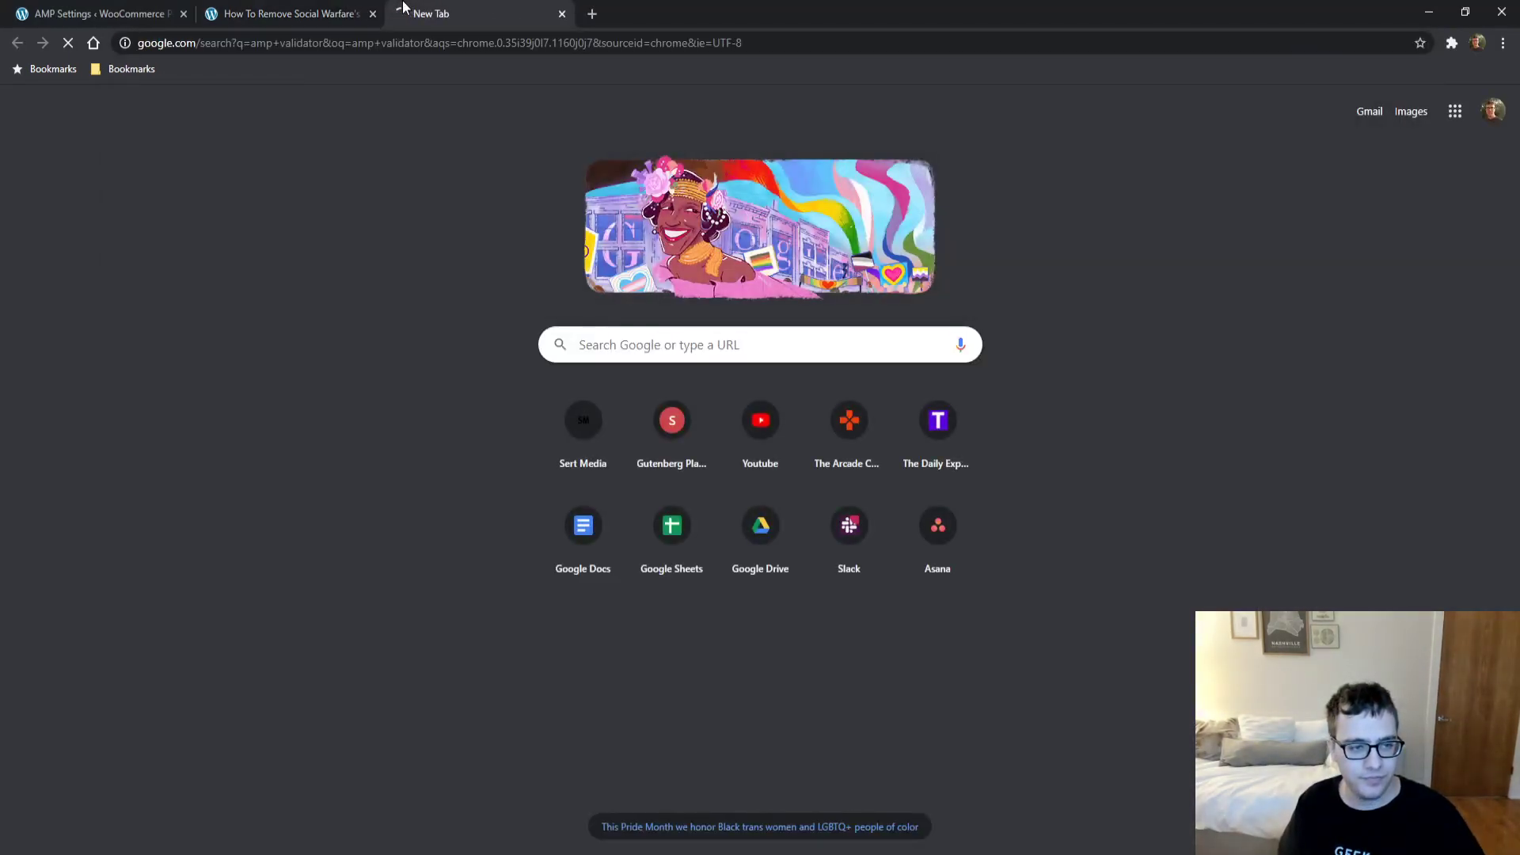
click(250, 281)
key(ctrl+v)
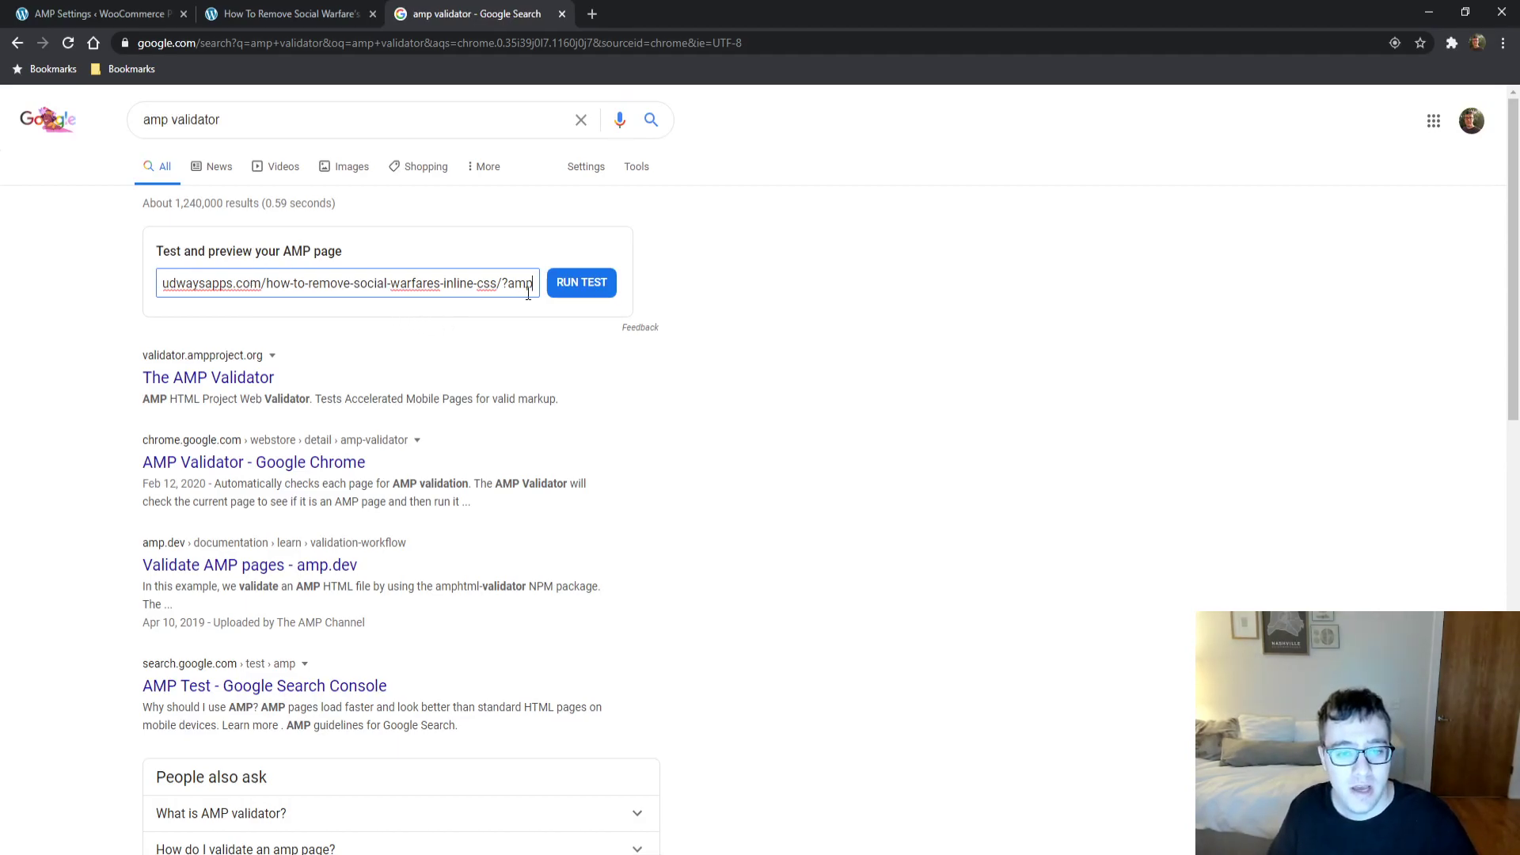
click(582, 283)
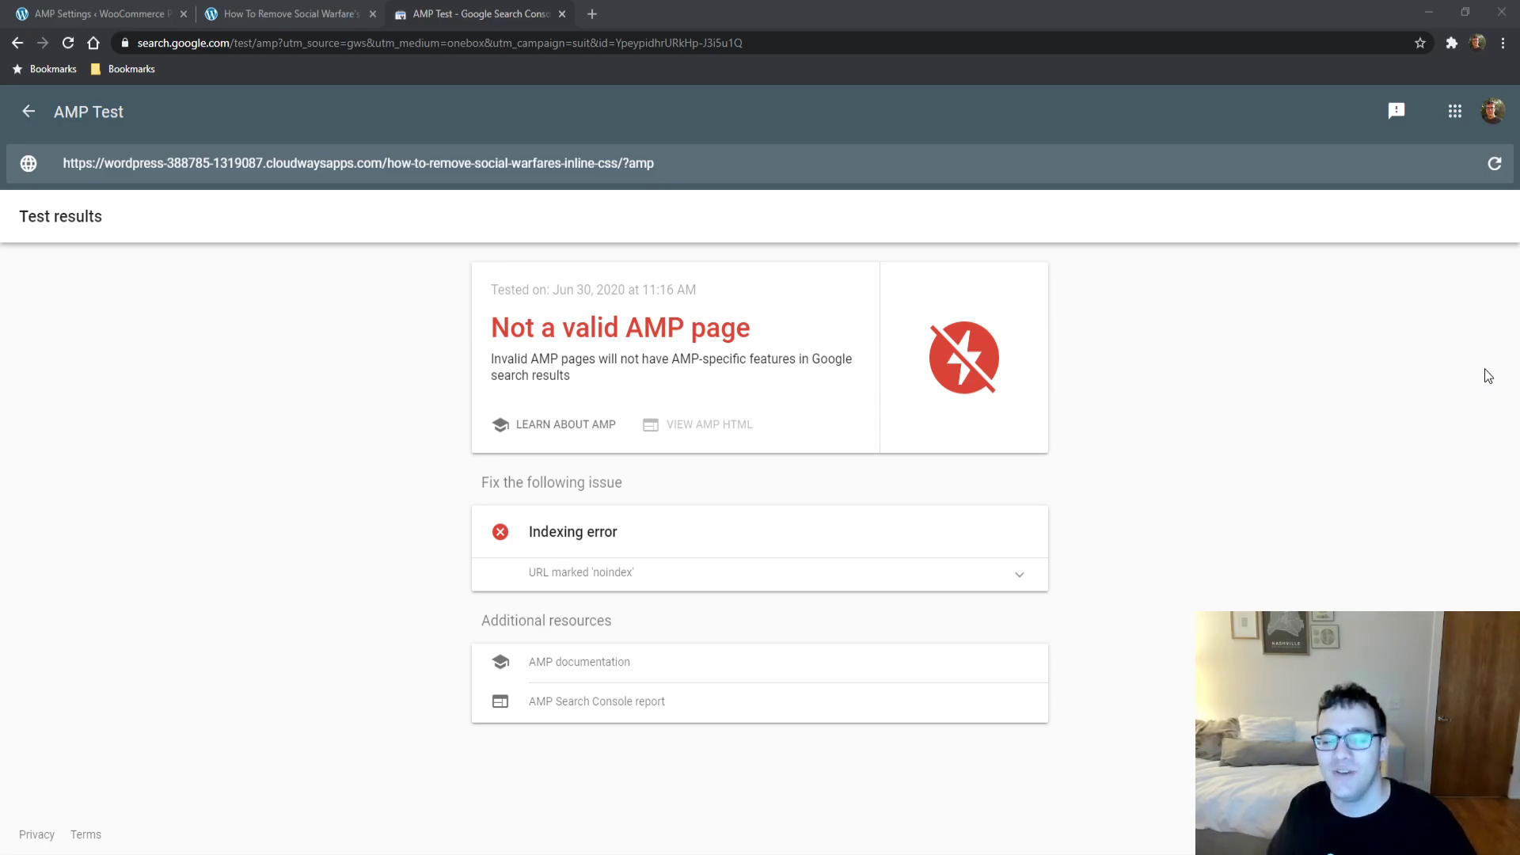
Step: Expand the noindex issue details, then return to the blog post tab
click(794, 572)
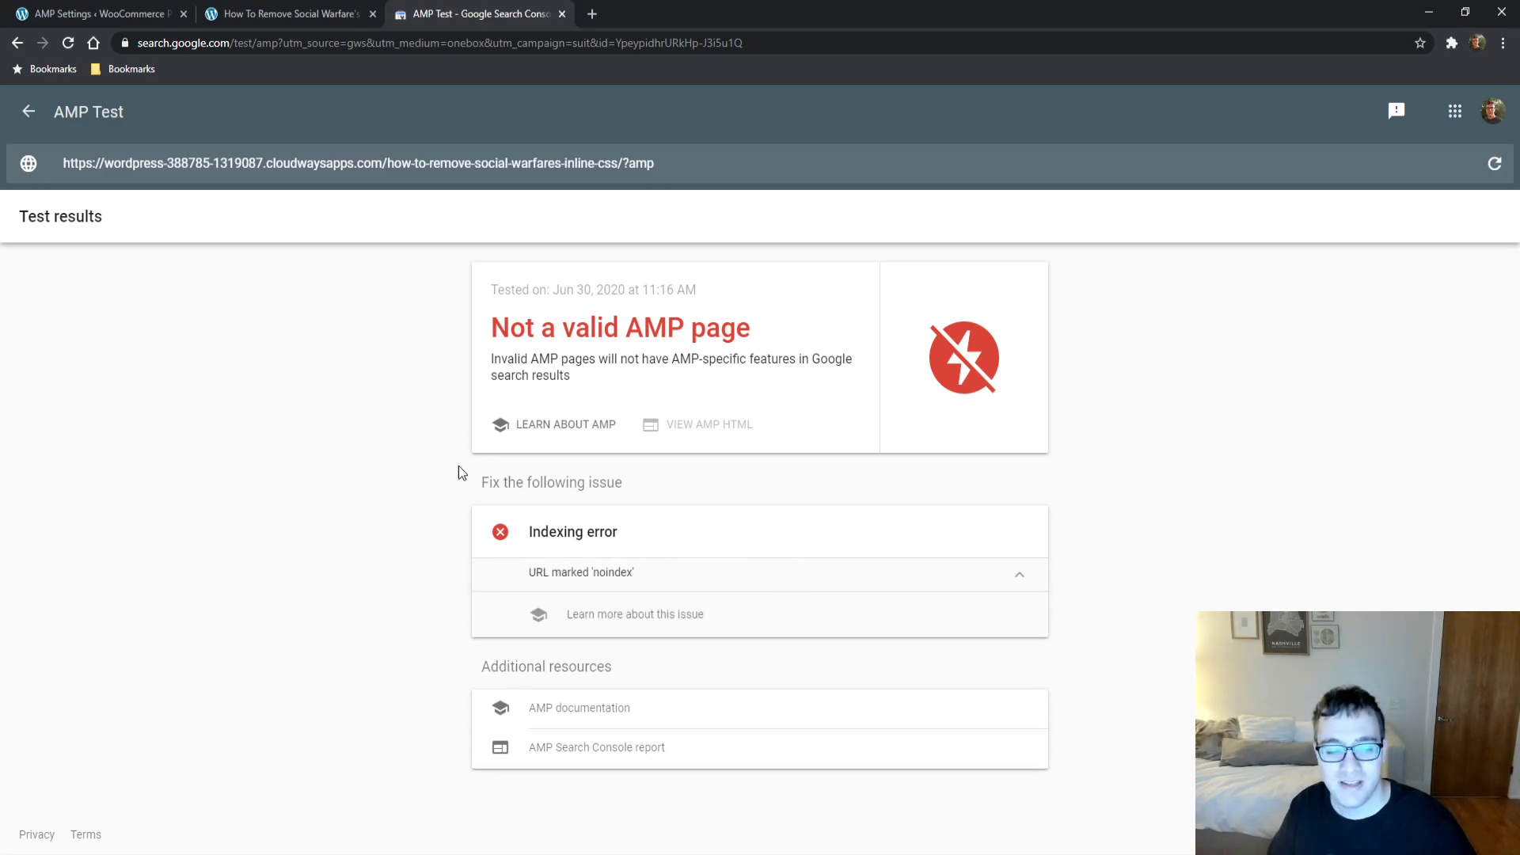
drag(440, 480, 720, 550)
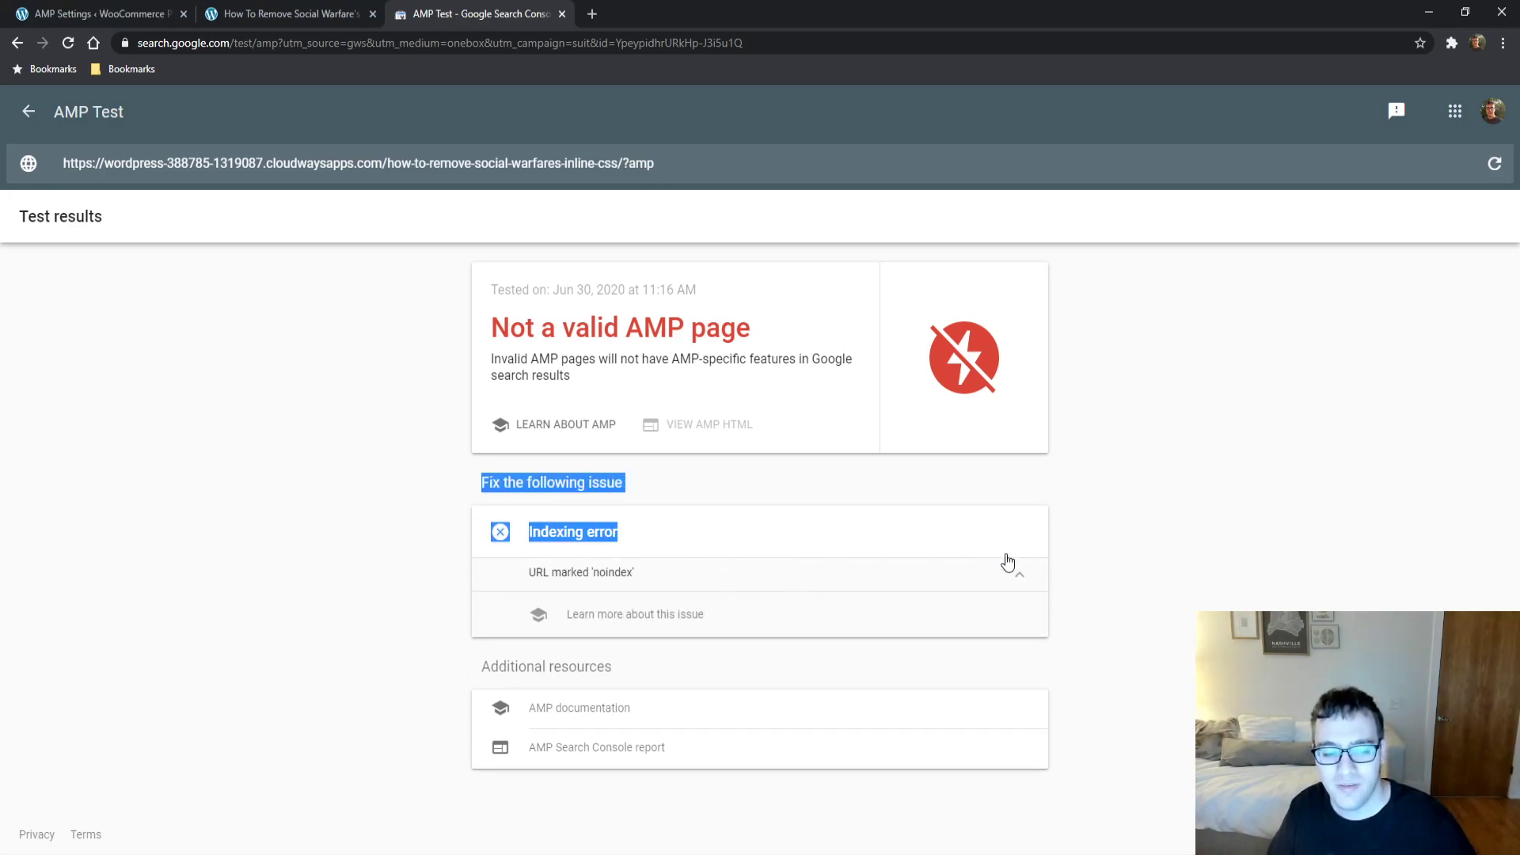
click(227, 8)
Step: Select Transitional as the AMP template mode, review its description, and save
click(219, 354)
scroll(210, 481, down, 15)
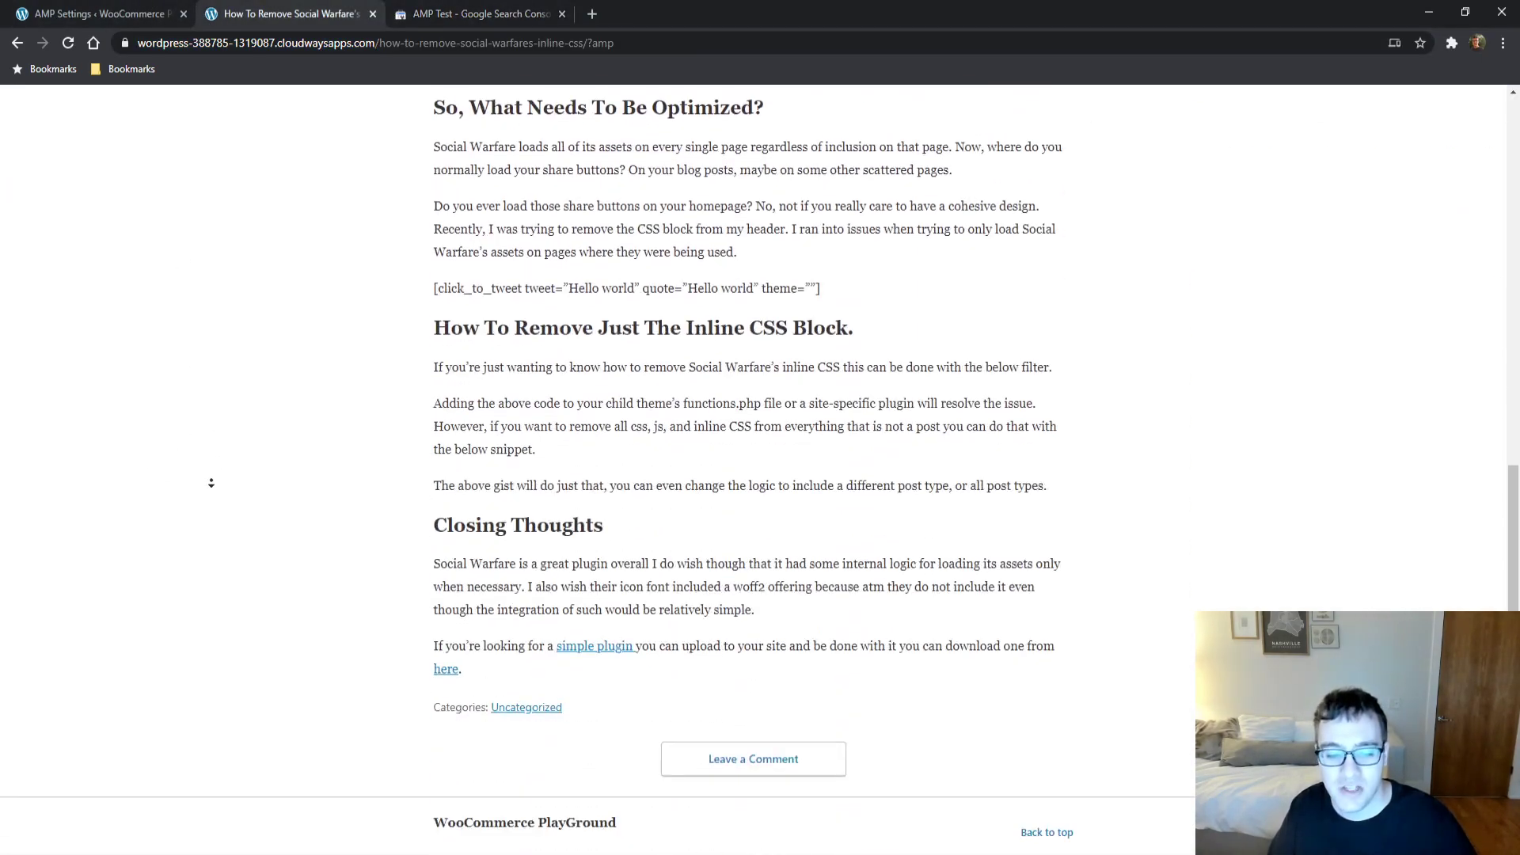
scroll(190, 443, up, 9)
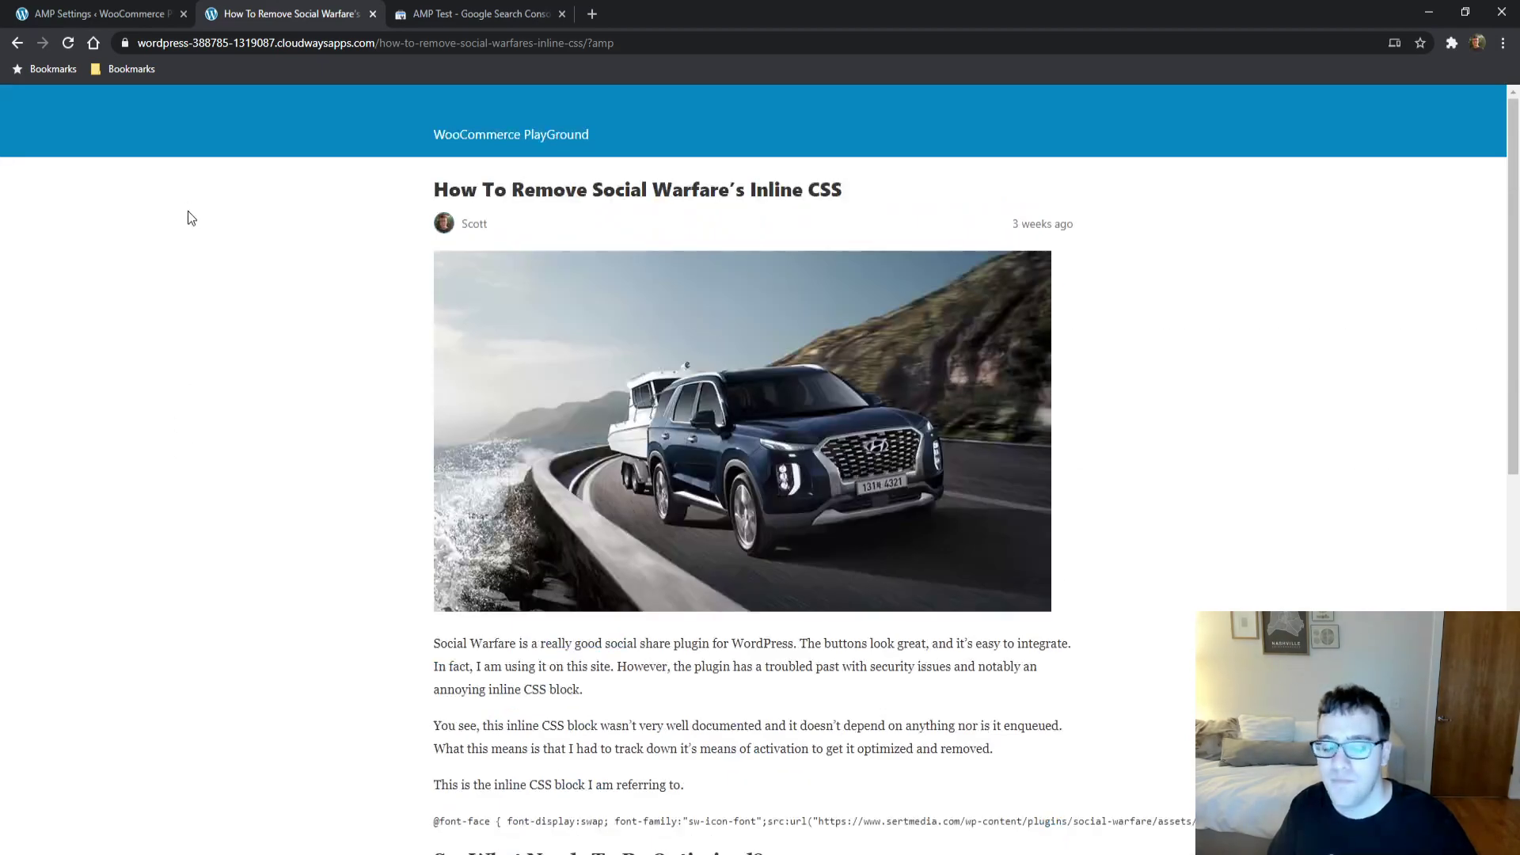
click(142, 13)
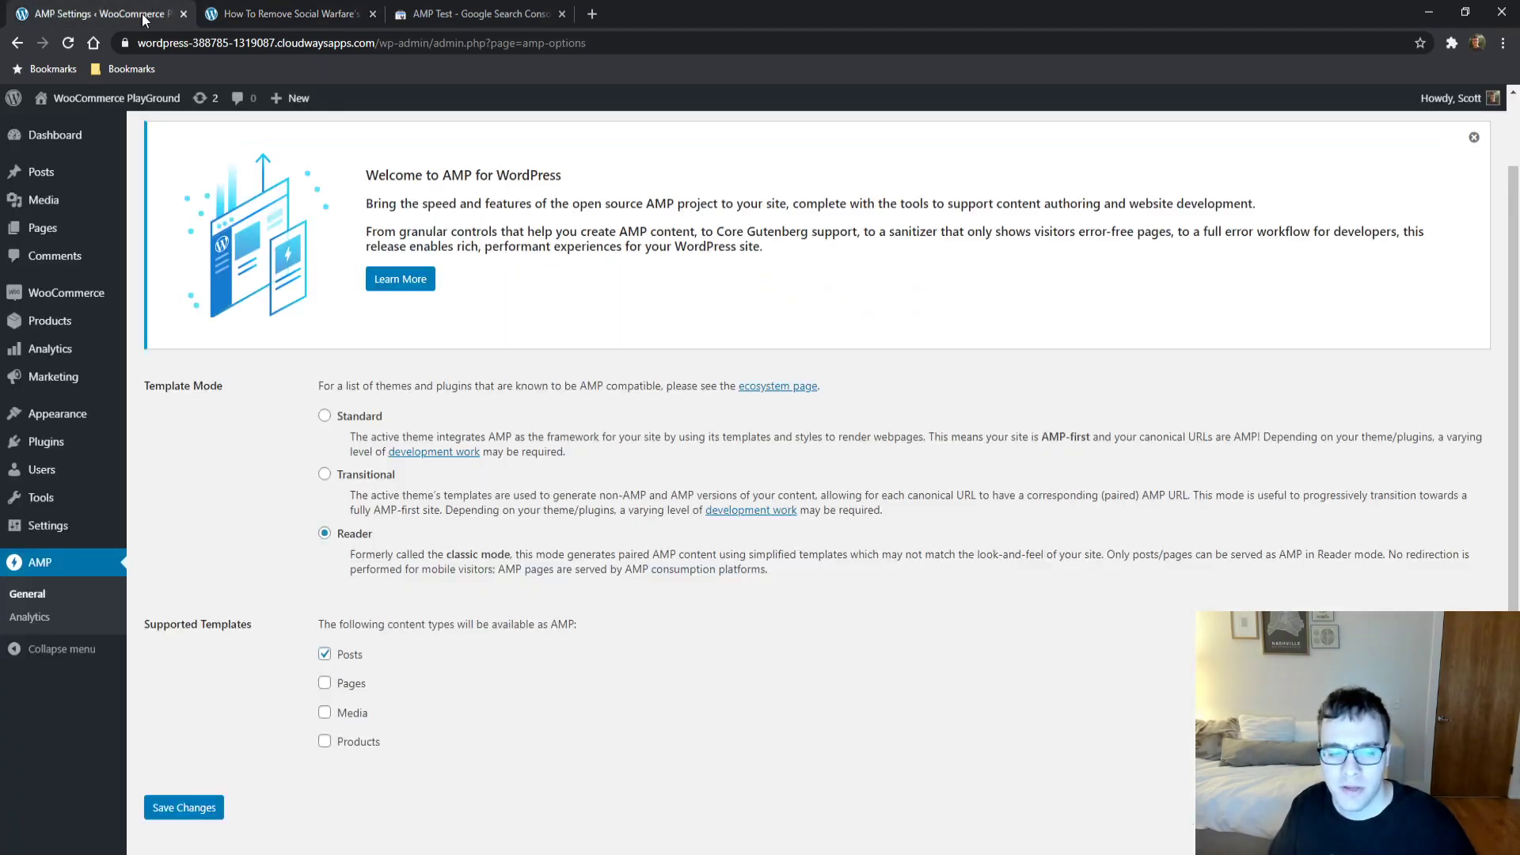
click(324, 473)
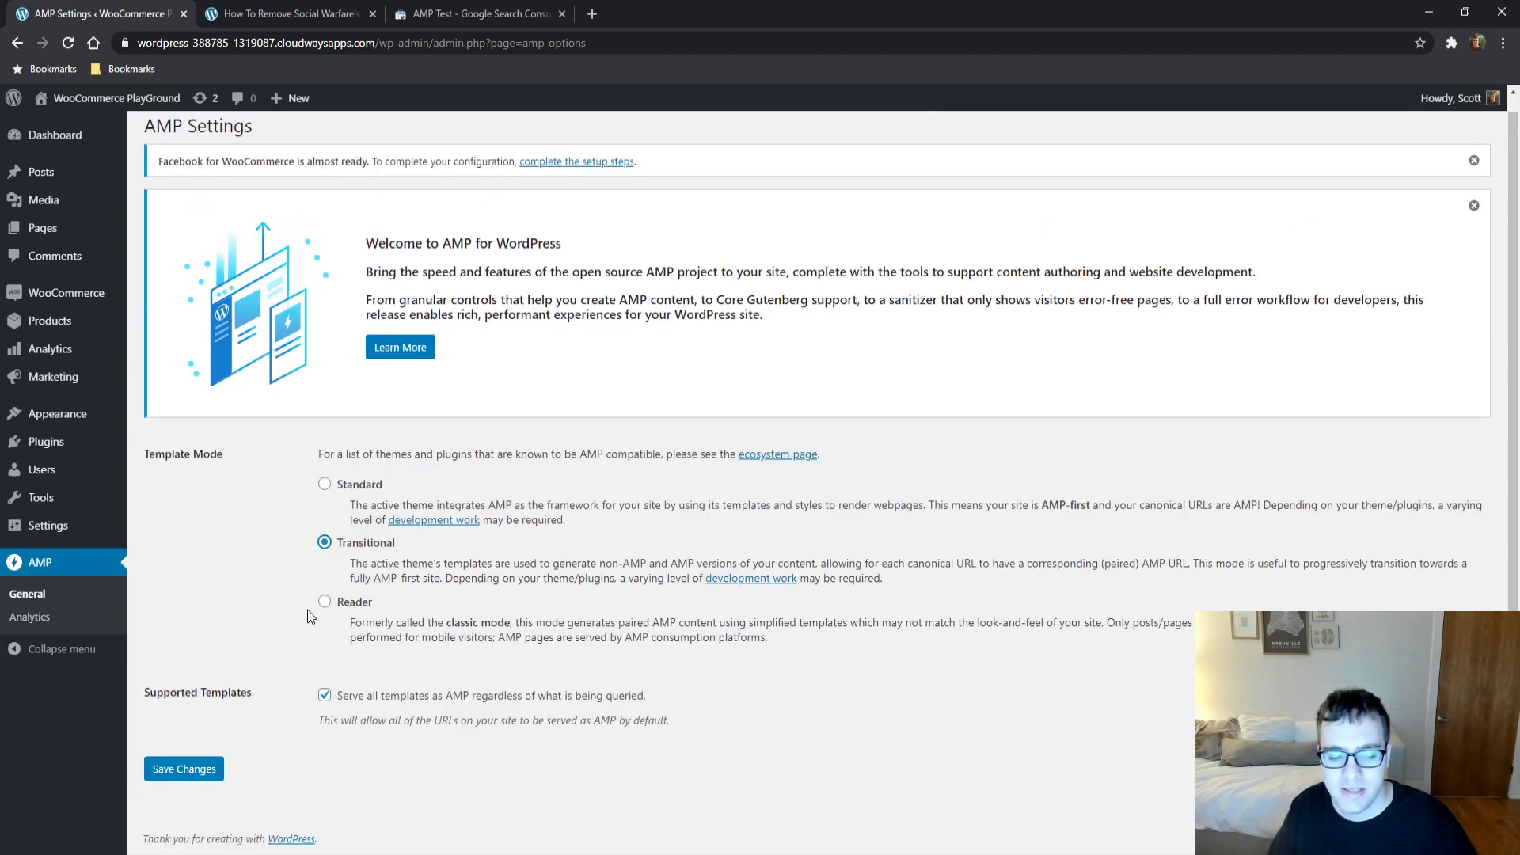
drag(398, 565, 496, 565)
click(379, 565)
drag(362, 564, 592, 578)
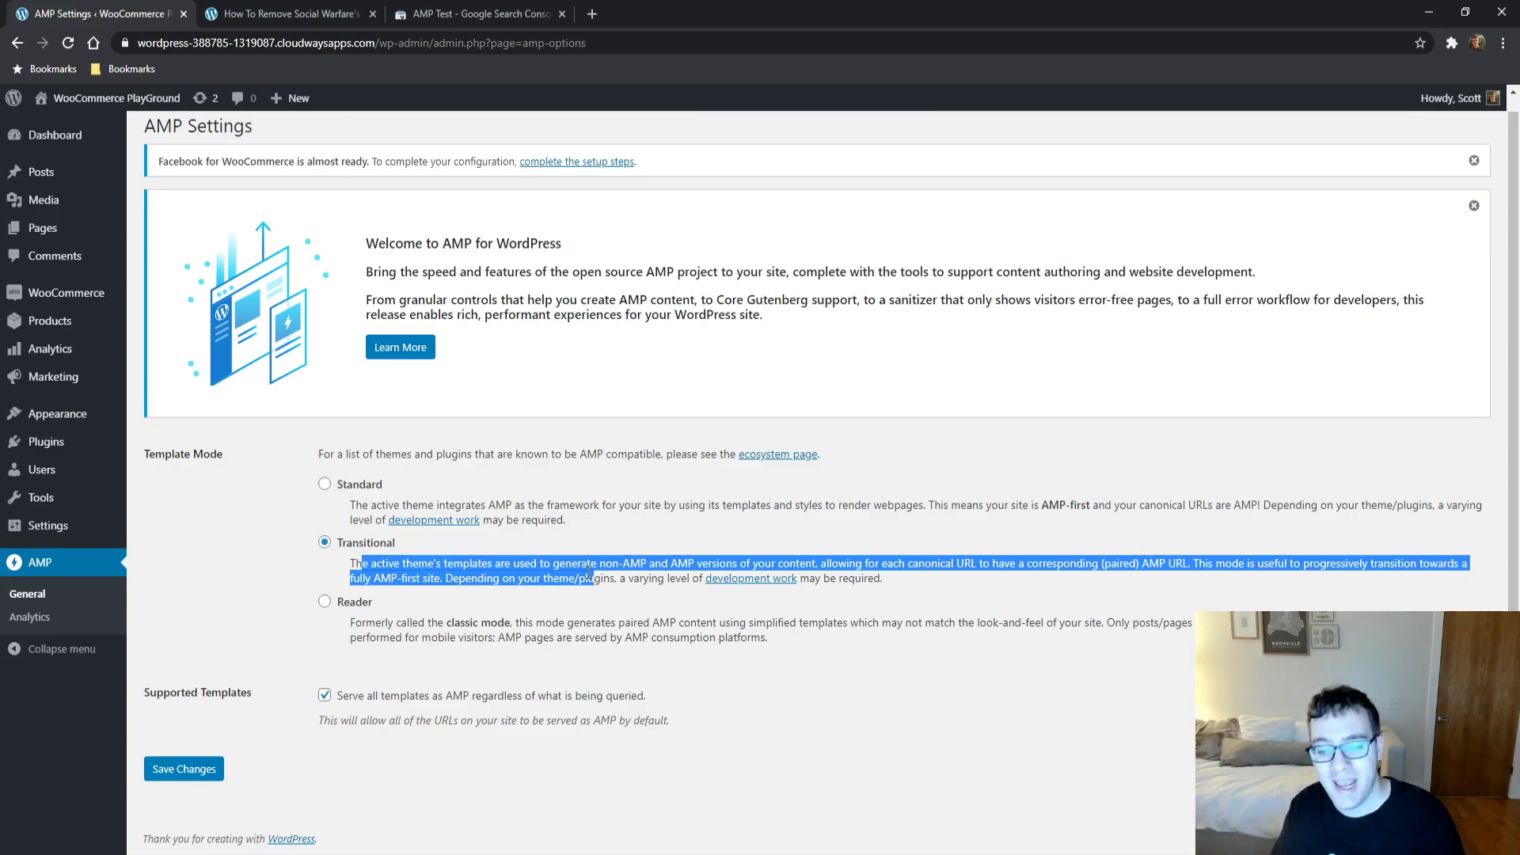
click(200, 772)
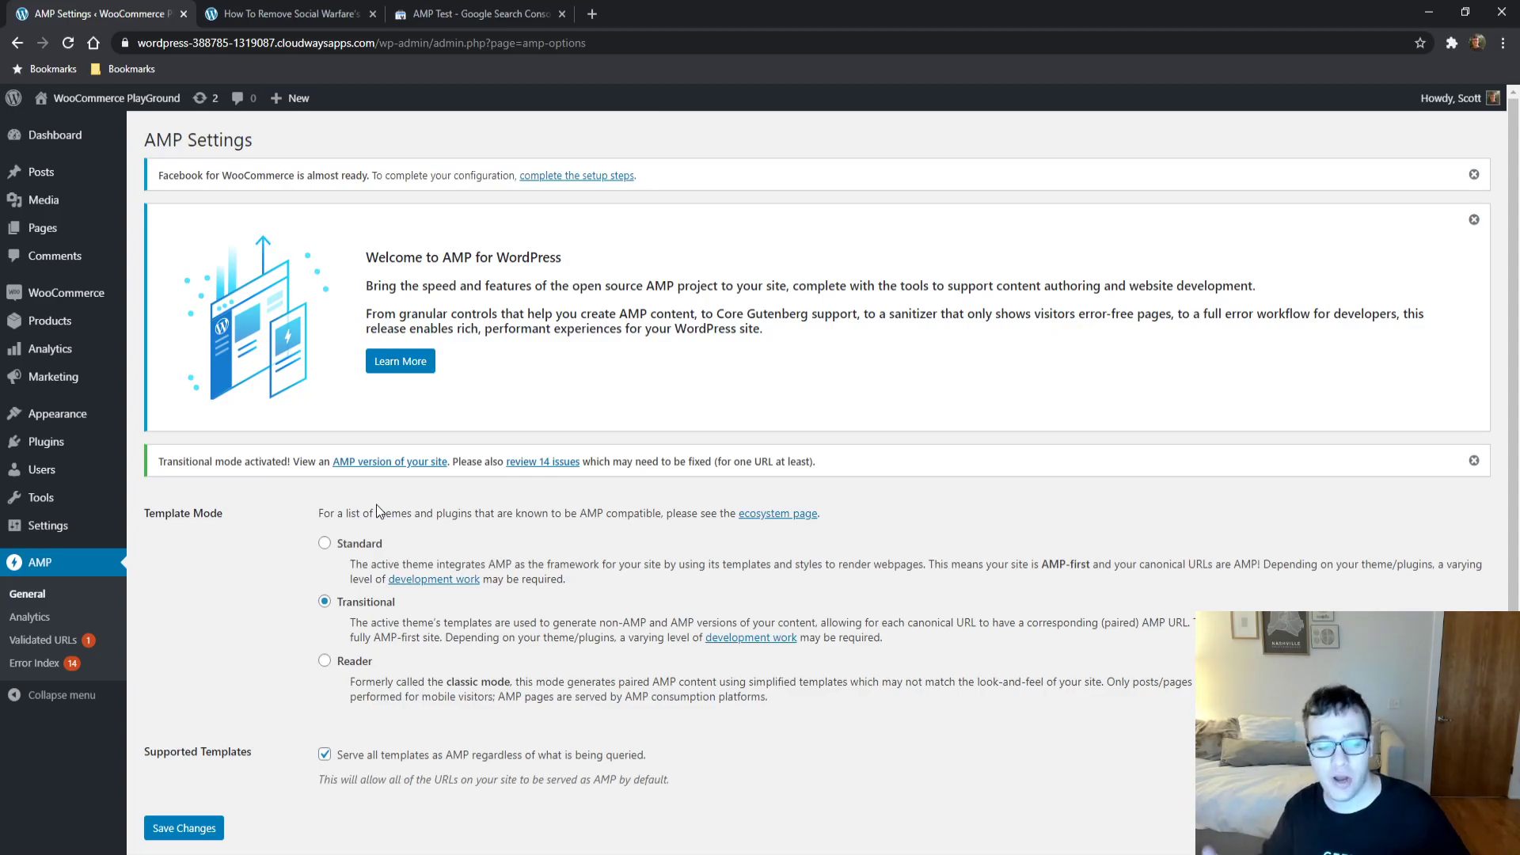
Step: Uncheck serving all templates as AMP and enable Media as a supported content type
scroll(377, 507, down, 1)
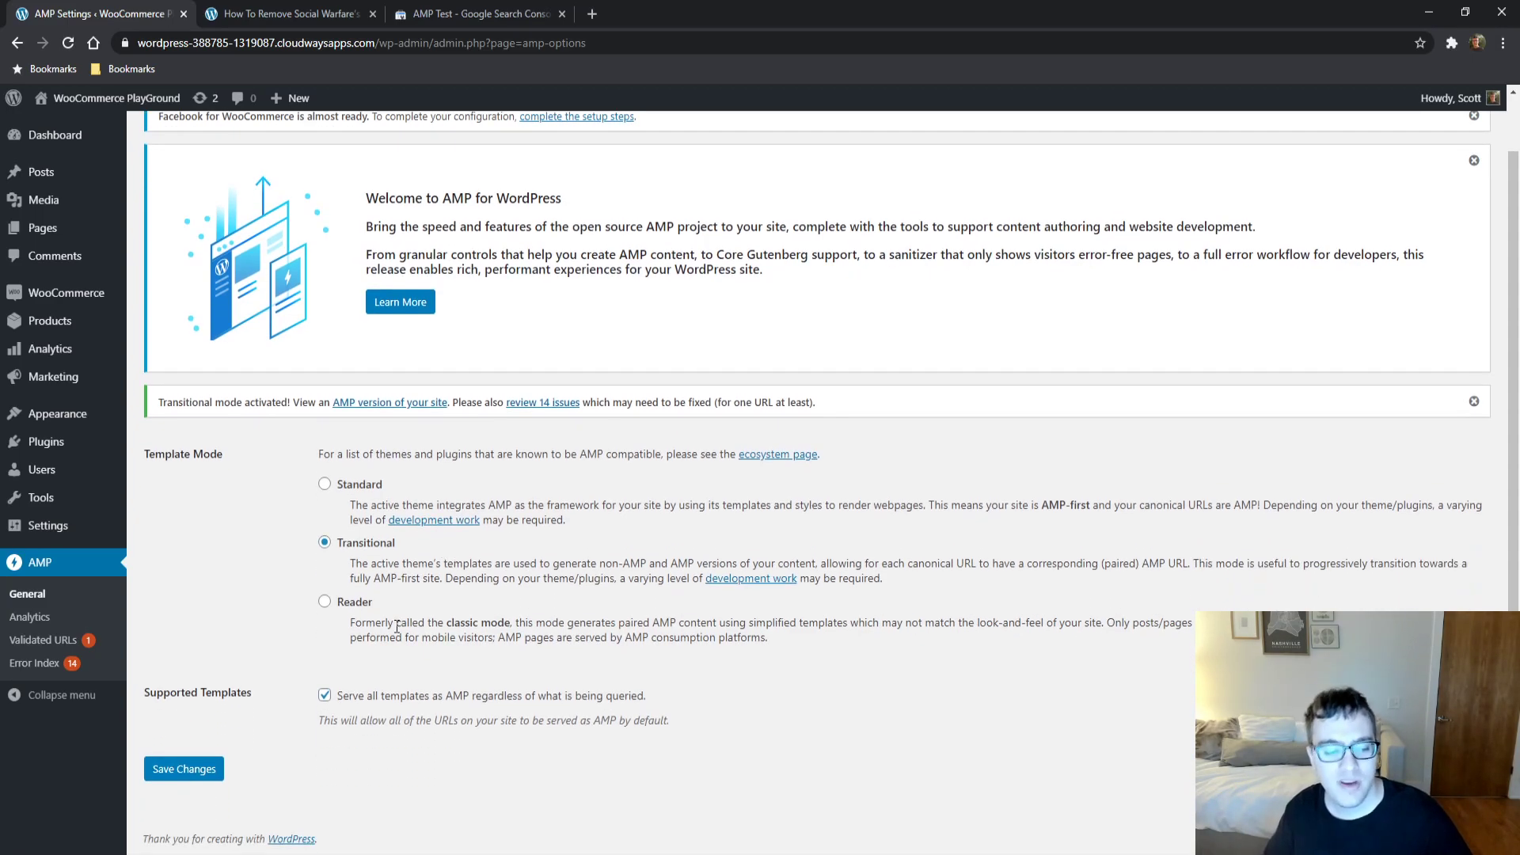
click(325, 695)
scroll(327, 697, down, 2)
click(325, 701)
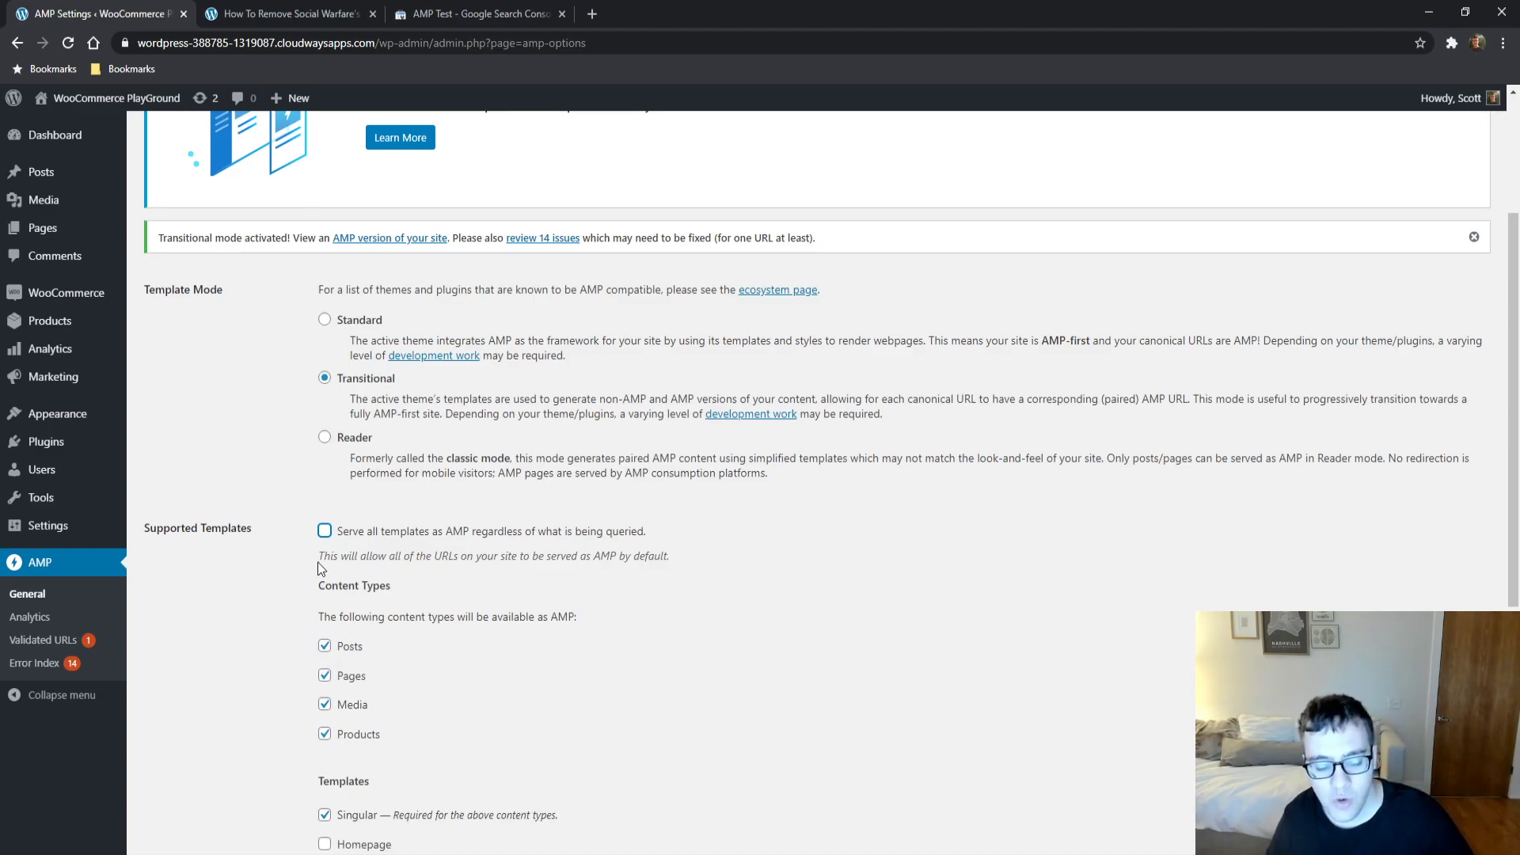
Step: Re-tick 'Serve all templates as AMP' and save the AMP settings
scroll(321, 601, down, 4)
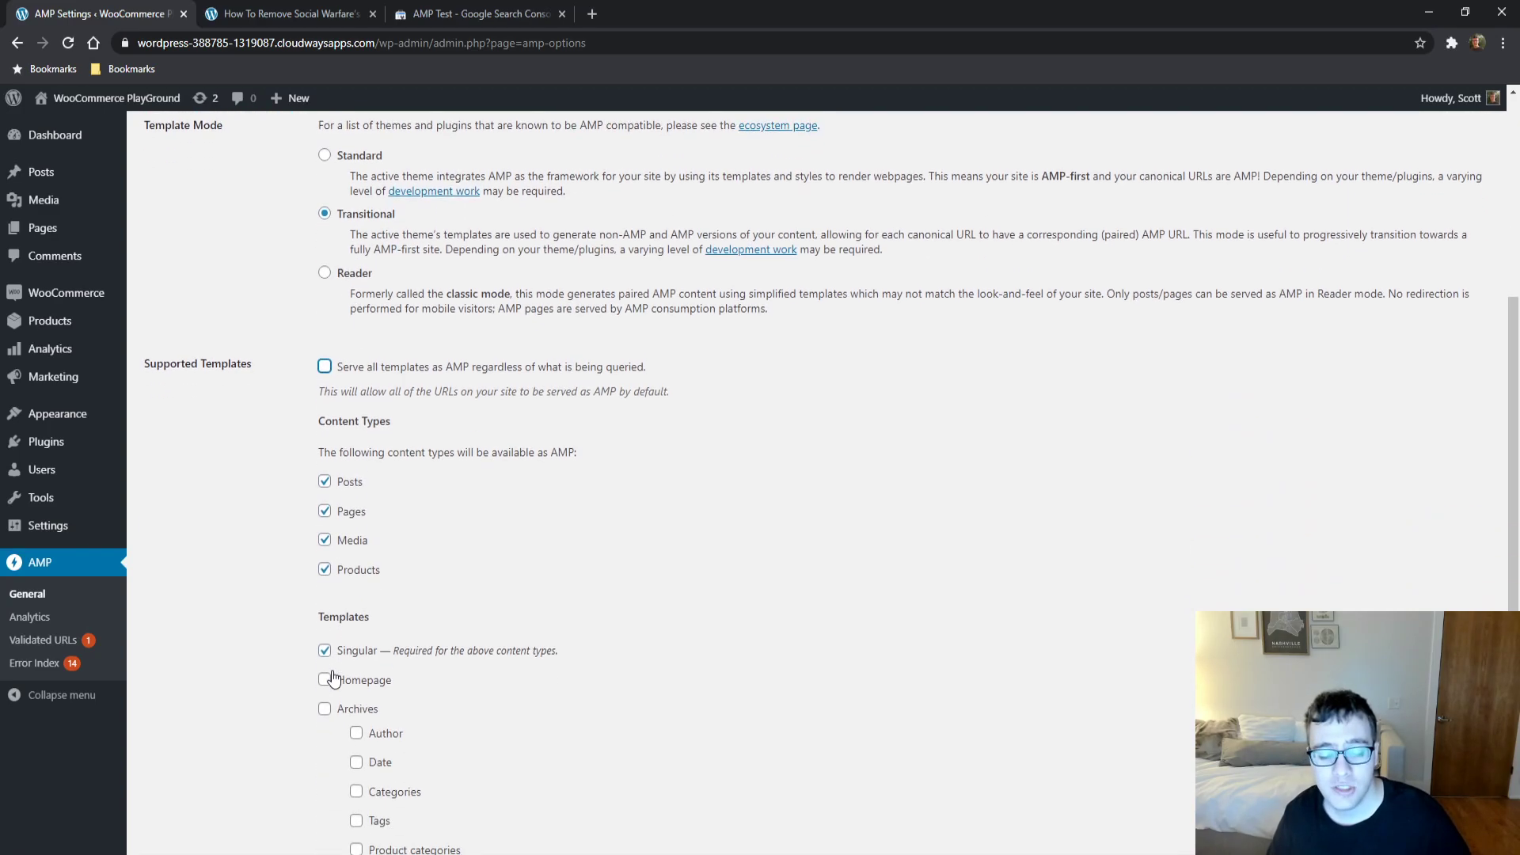
scroll(307, 668, down, 2)
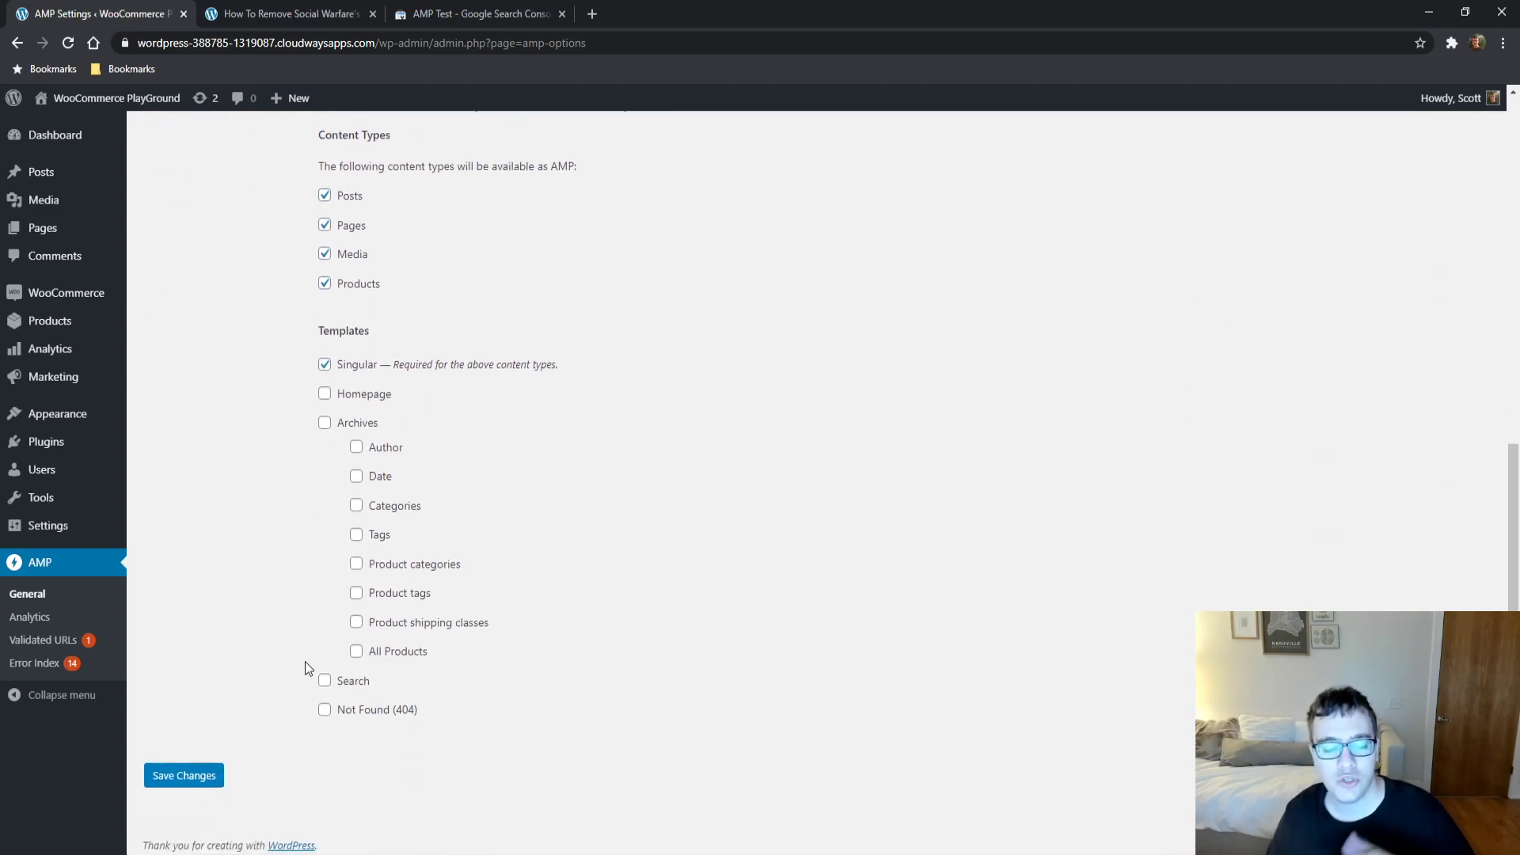
scroll(307, 646, up, 1)
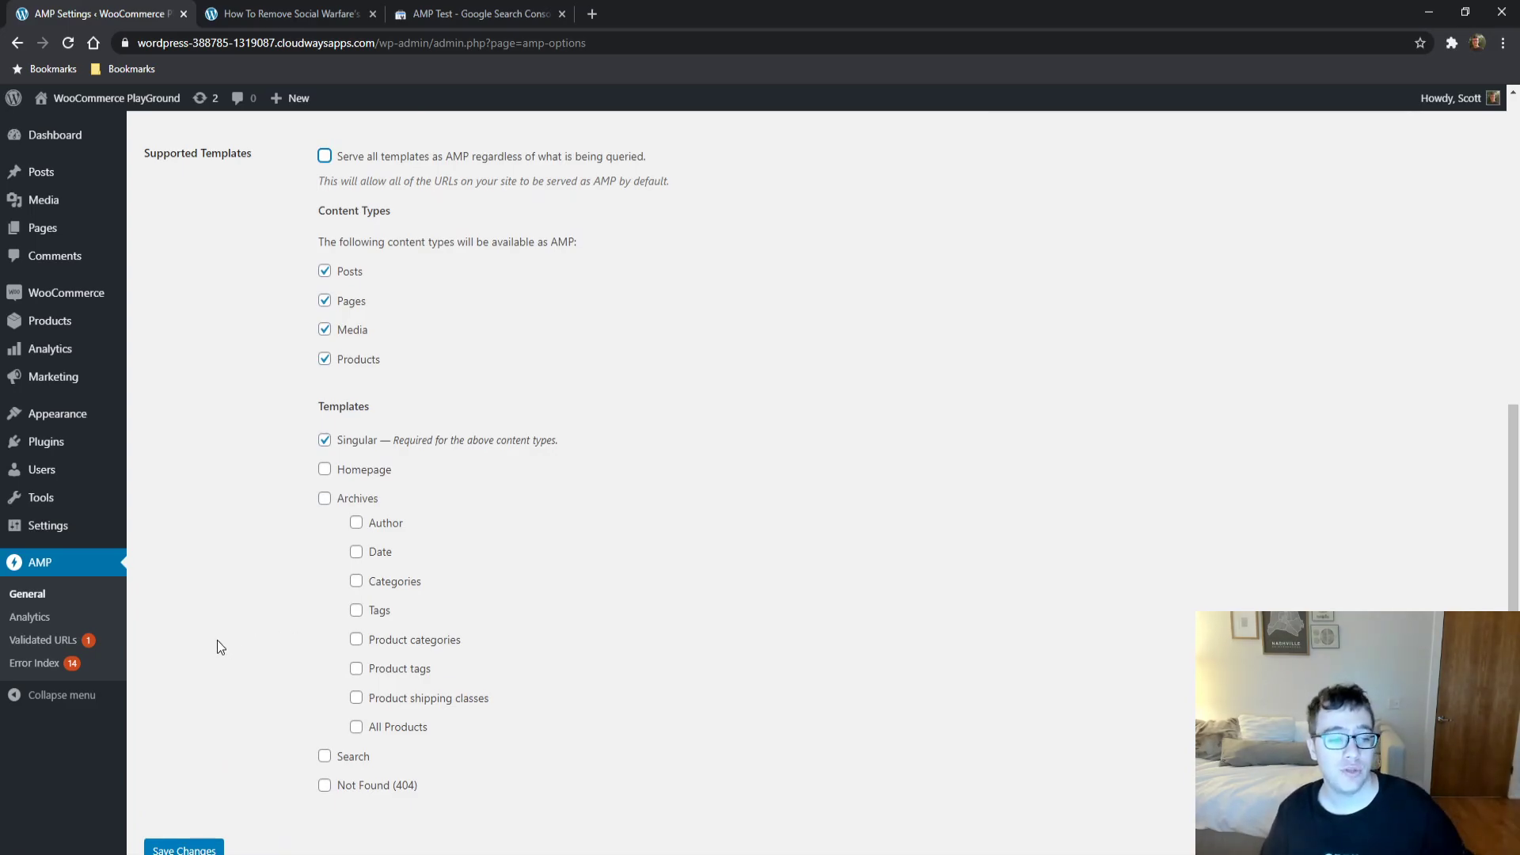
click(325, 156)
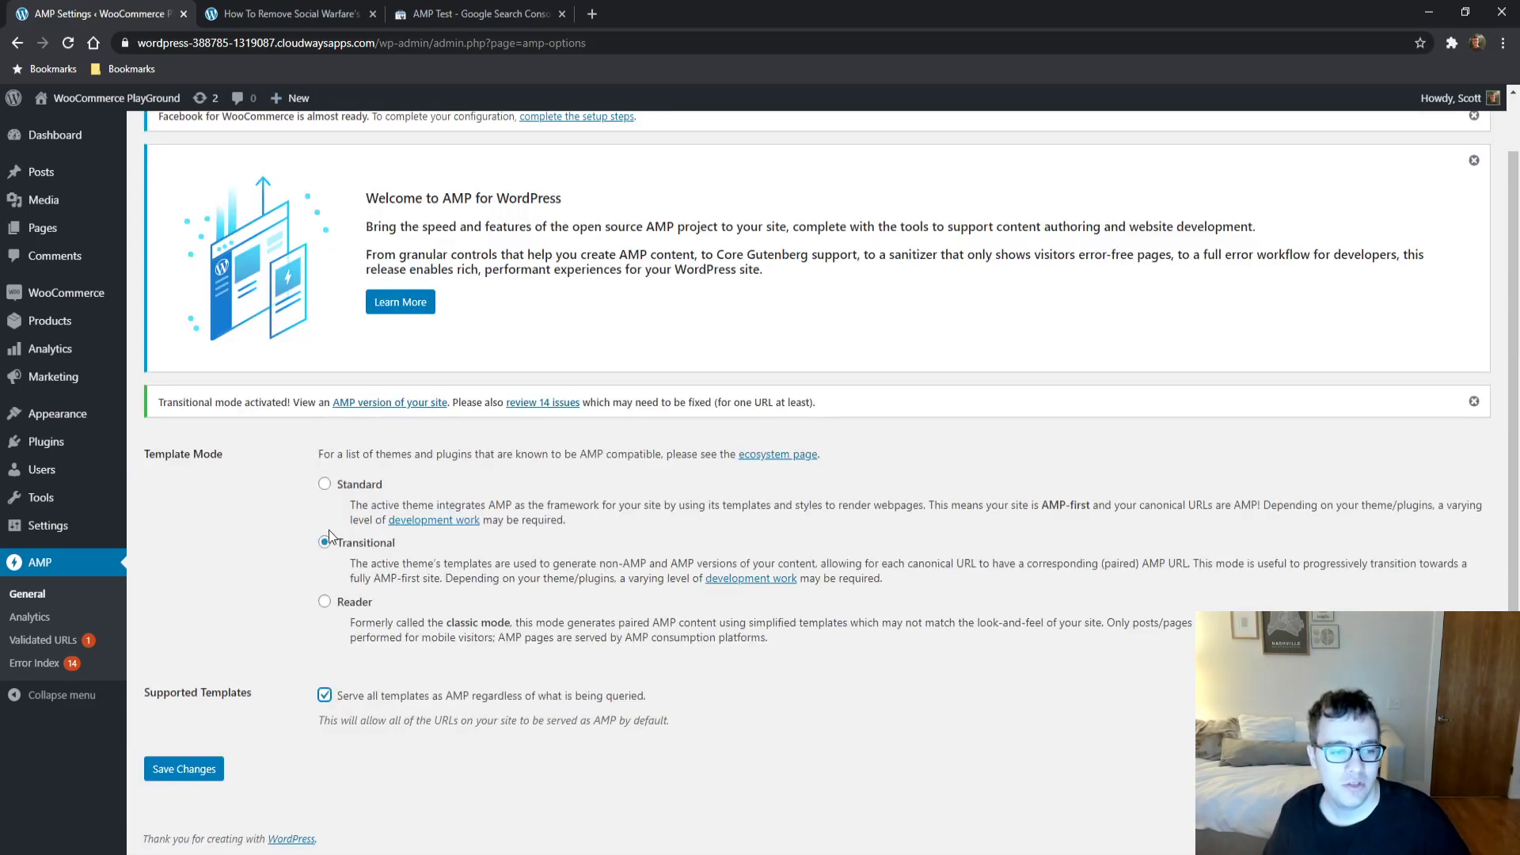
click(201, 772)
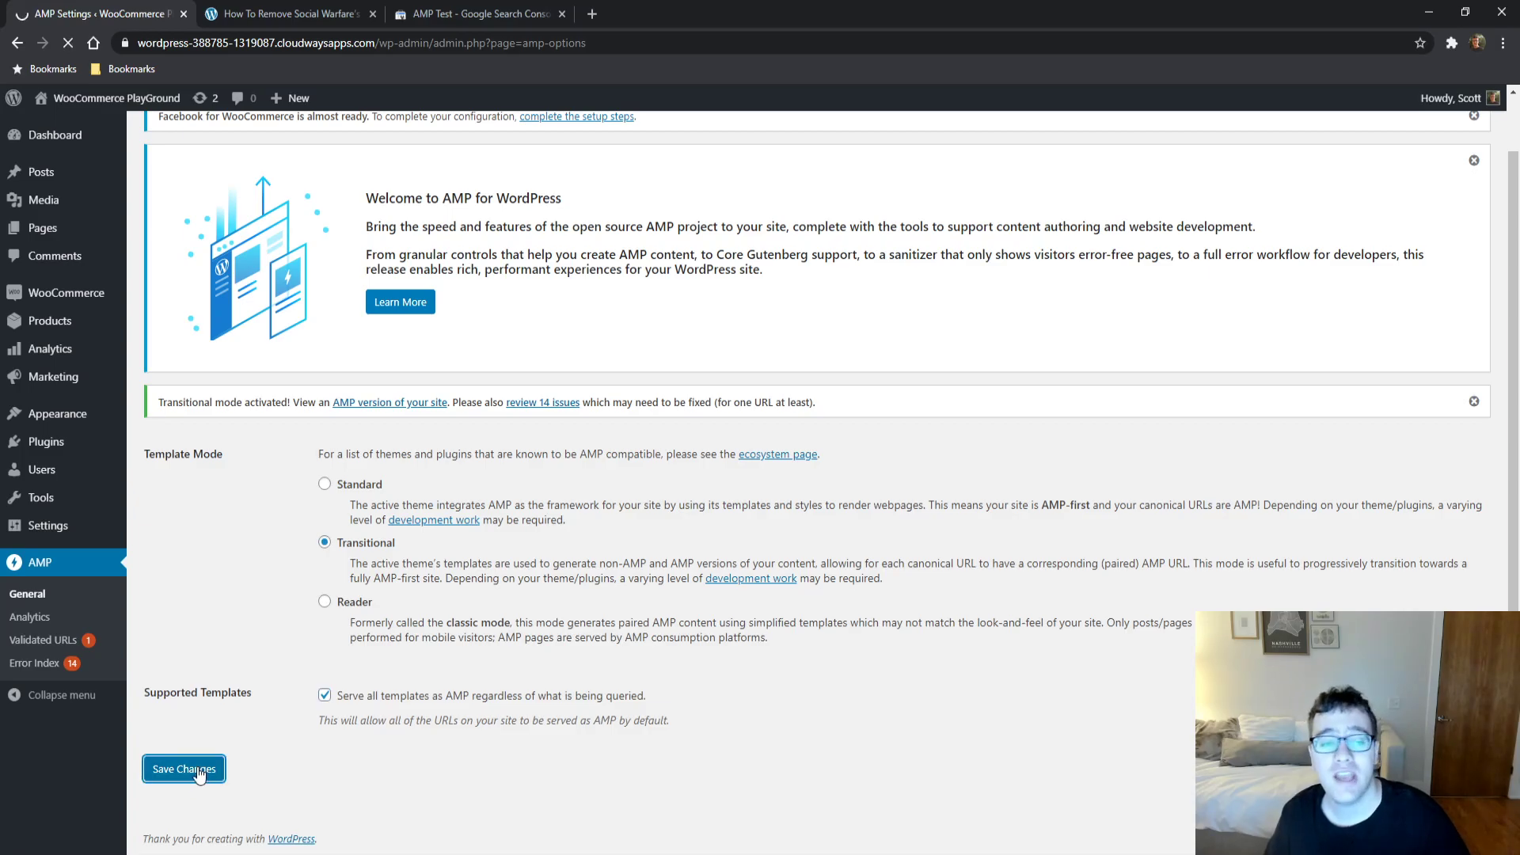
Step: Open Validated URLs and highlight /hello-world/'s markup status and its 14 invalid <script> entries
click(71, 646)
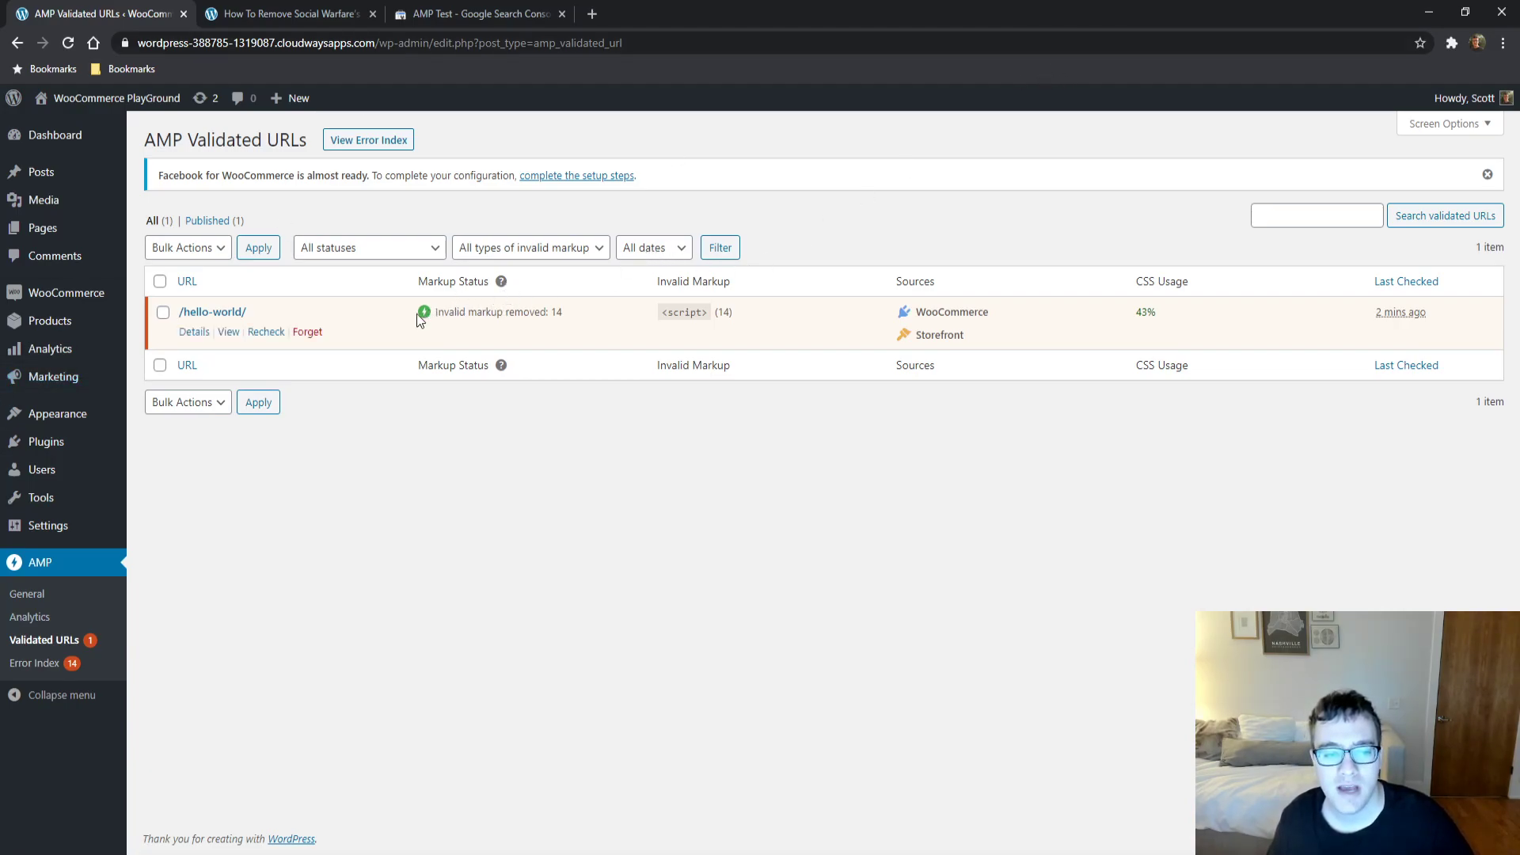
drag(448, 312, 538, 315)
click(538, 315)
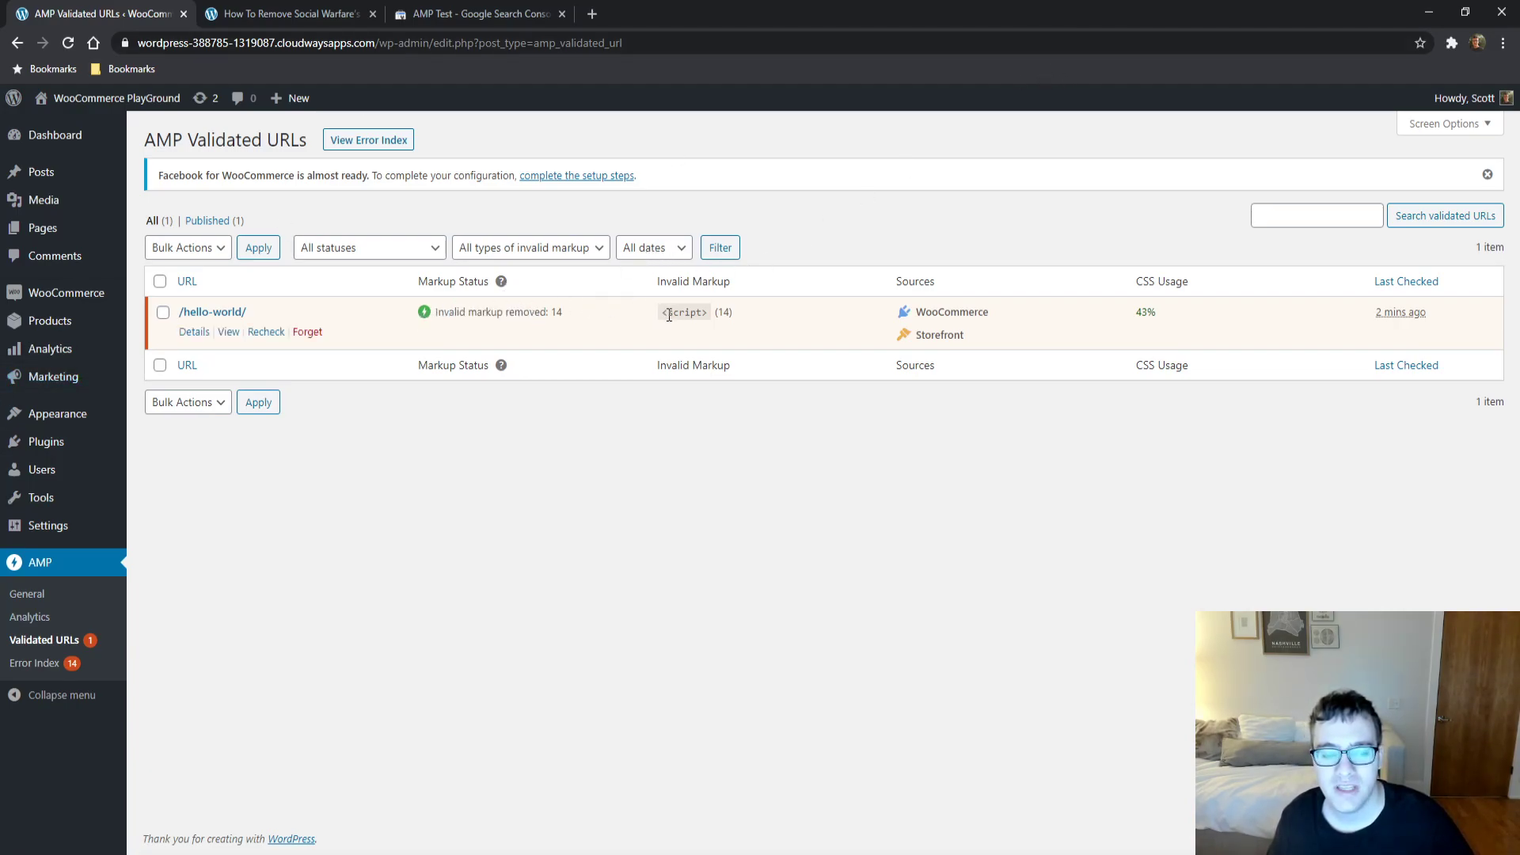
drag(669, 312, 716, 324)
click(721, 314)
double_click(722, 314)
click(740, 327)
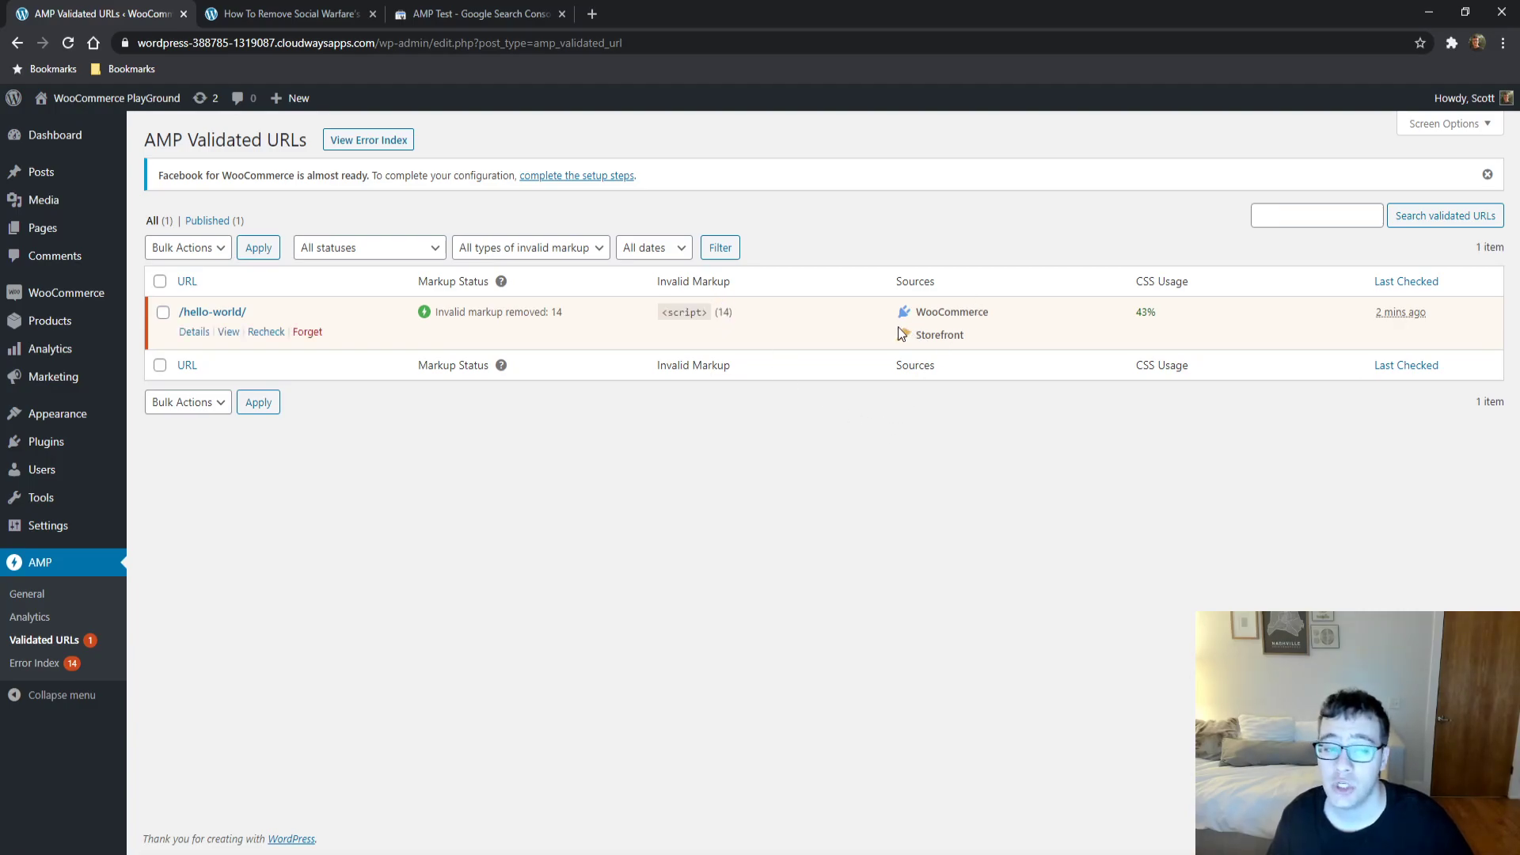
Step: Highlight the WooCommerce source and 43% CSS usage, then return to the Social Warfare post tab
drag(916, 311, 1043, 338)
click(1042, 338)
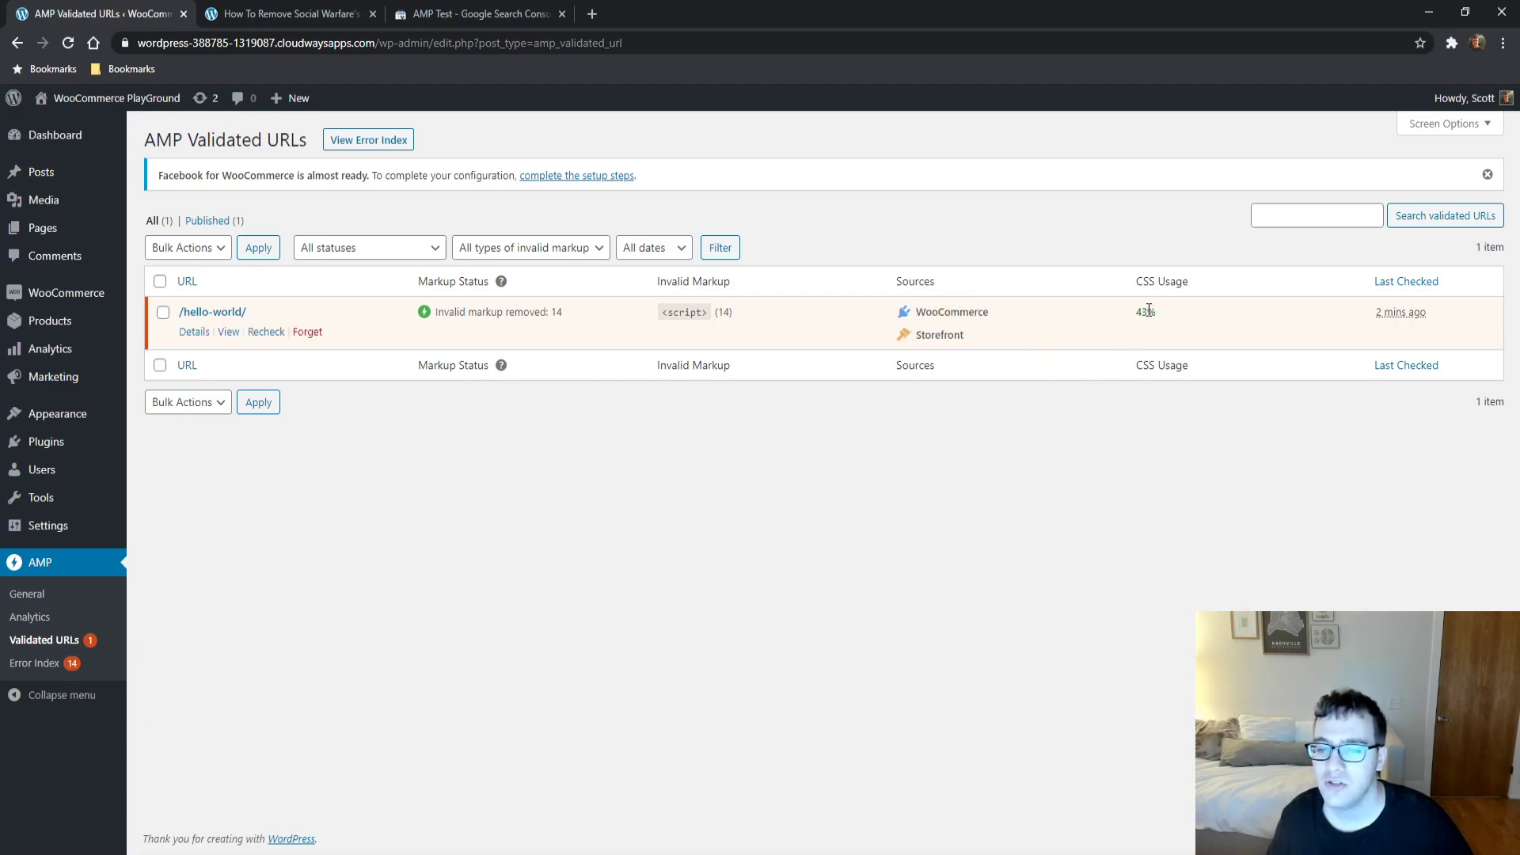
mouse_move(1148, 310)
mouse_down()
mouse_move(910, 339)
mouse_move(1135, 311)
mouse_up()
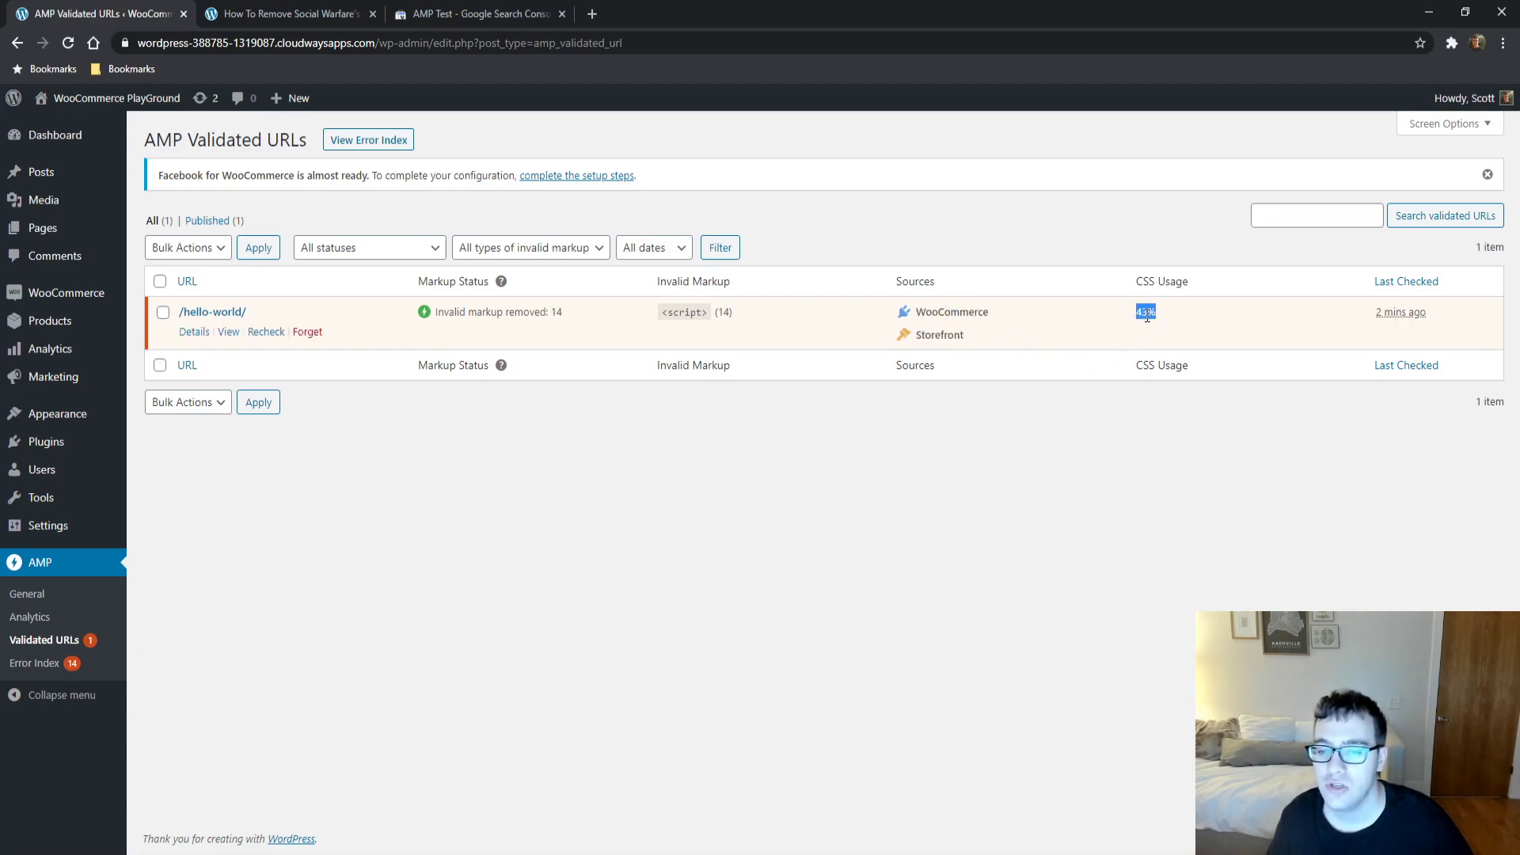
click(1041, 479)
Step: Reload the post's AMP page and scroll through its Storefront-themed layout
click(314, 9)
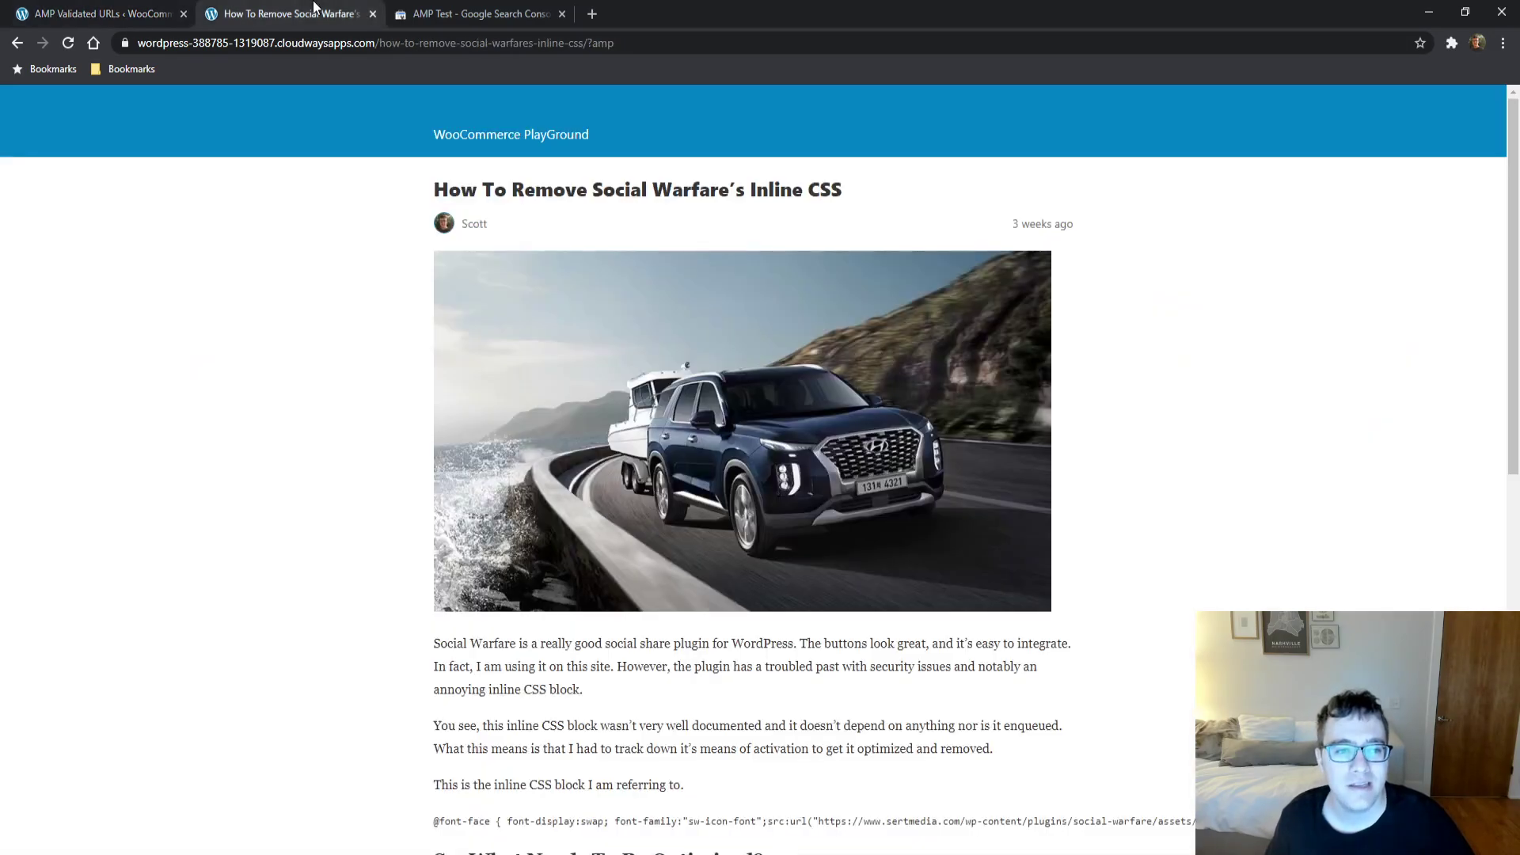
click(66, 46)
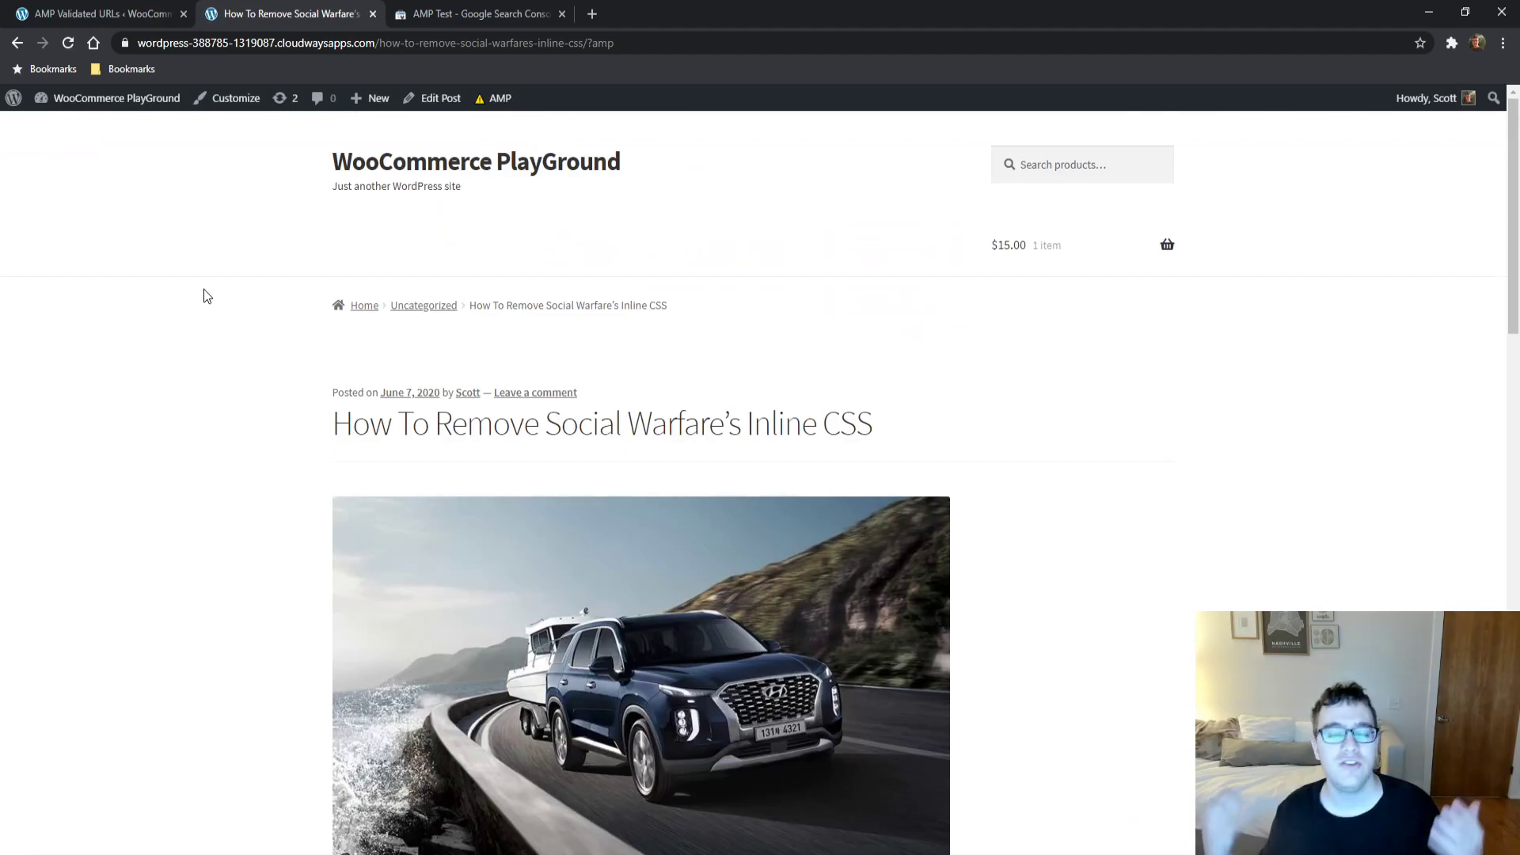
scroll(194, 316, down, 2)
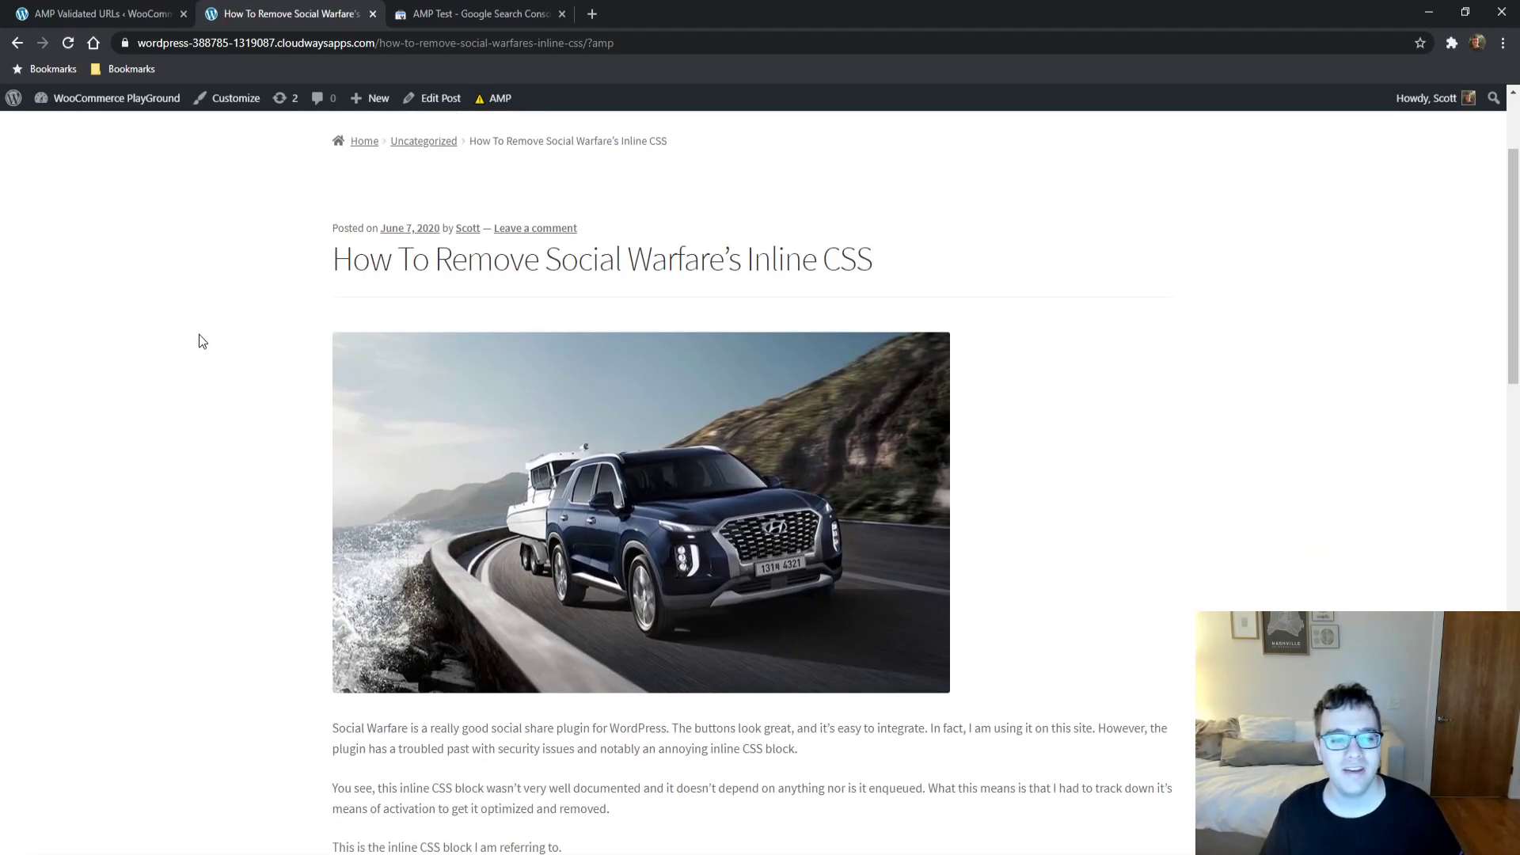
scroll(196, 341, down, 2)
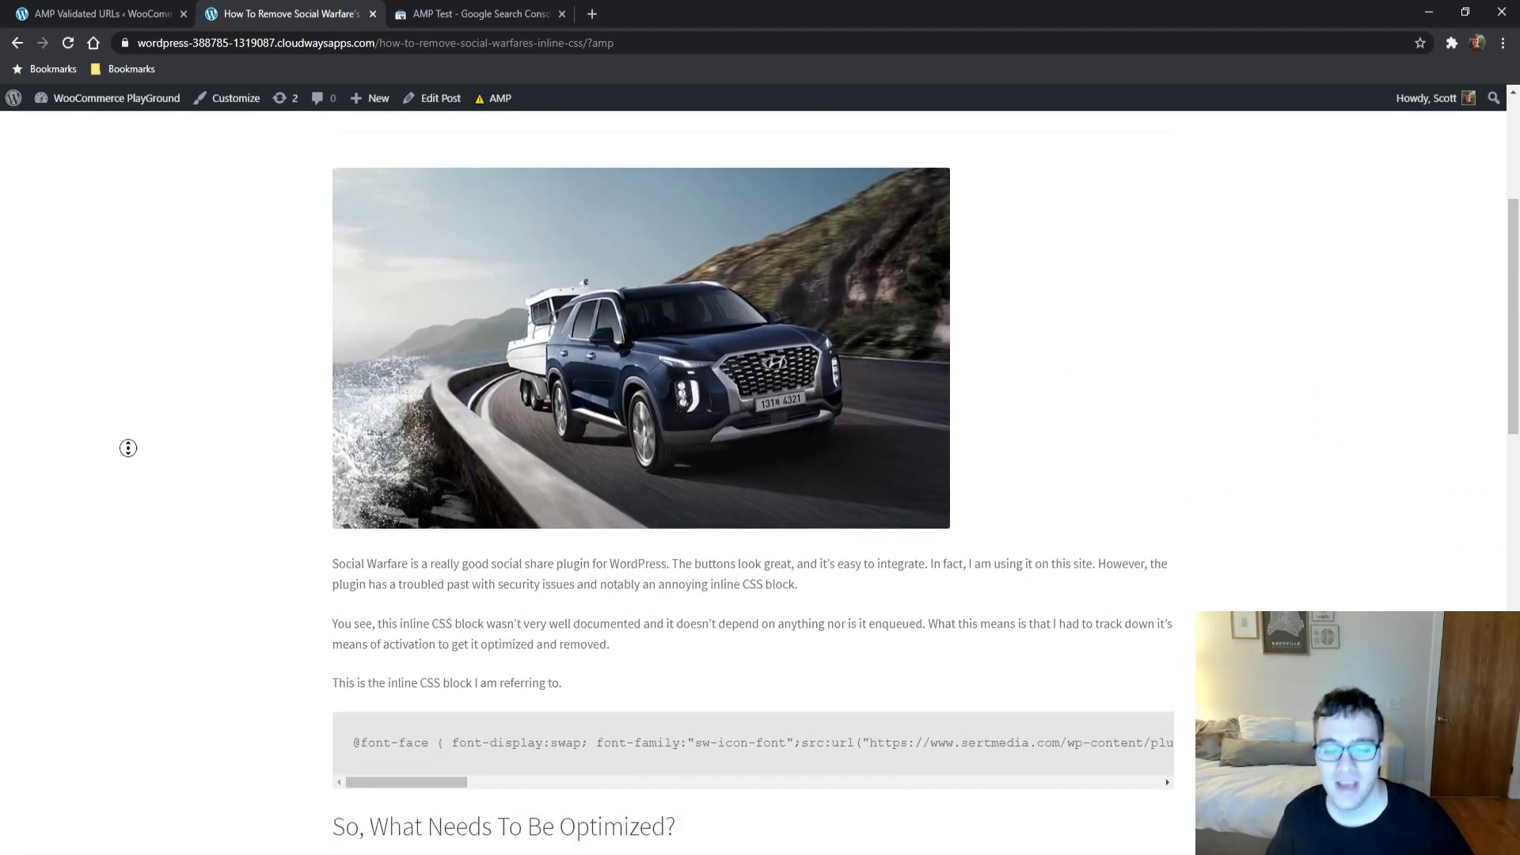
scroll(150, 480, down, 15)
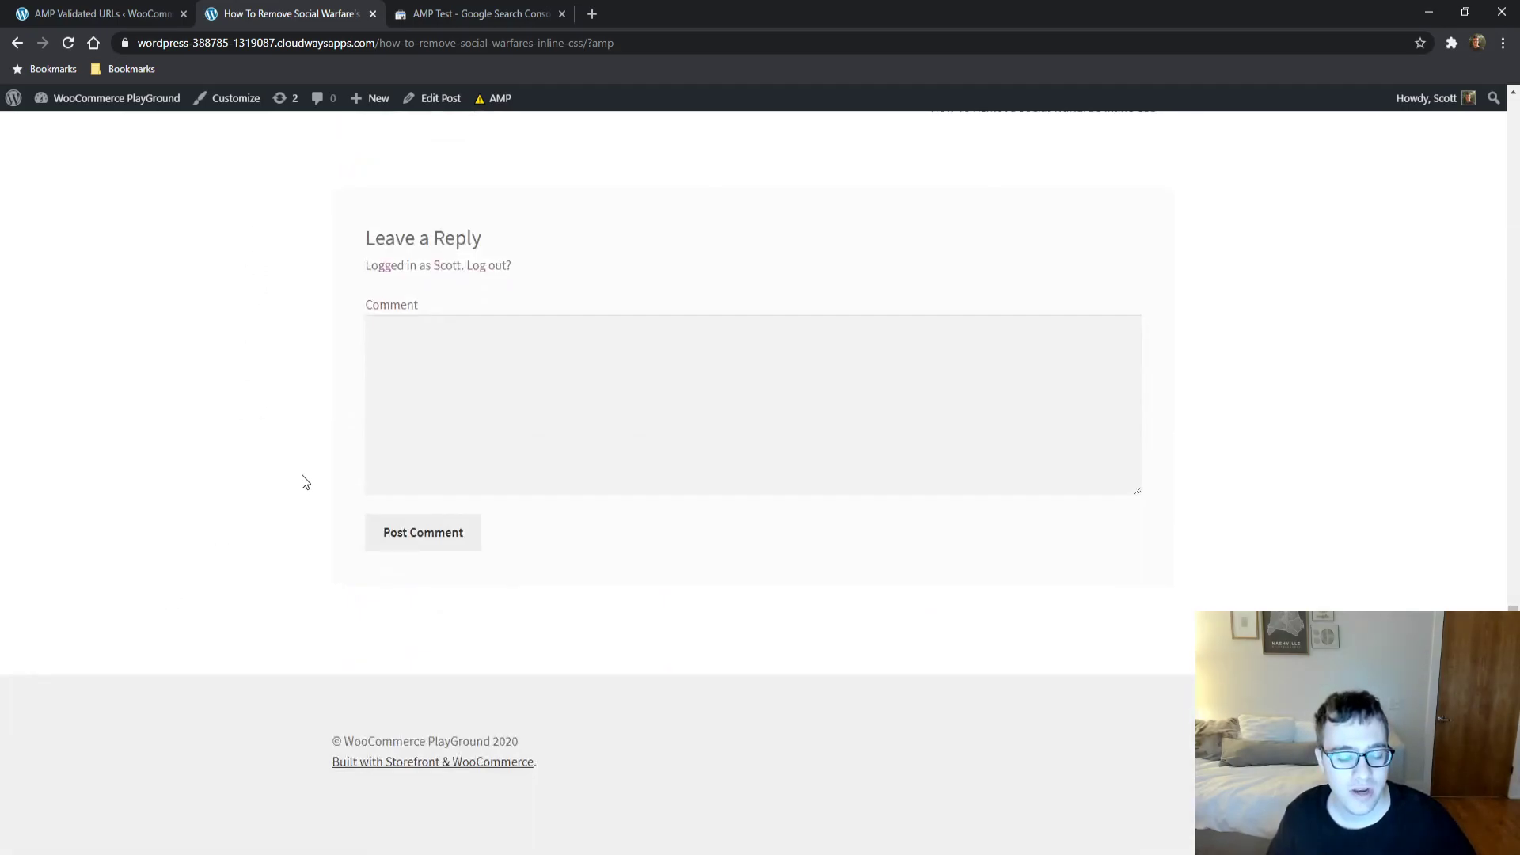
Step: View the AMP page's HTML source, highlighting the html tag's AMP attributes, then close it
key(ctrl+u)
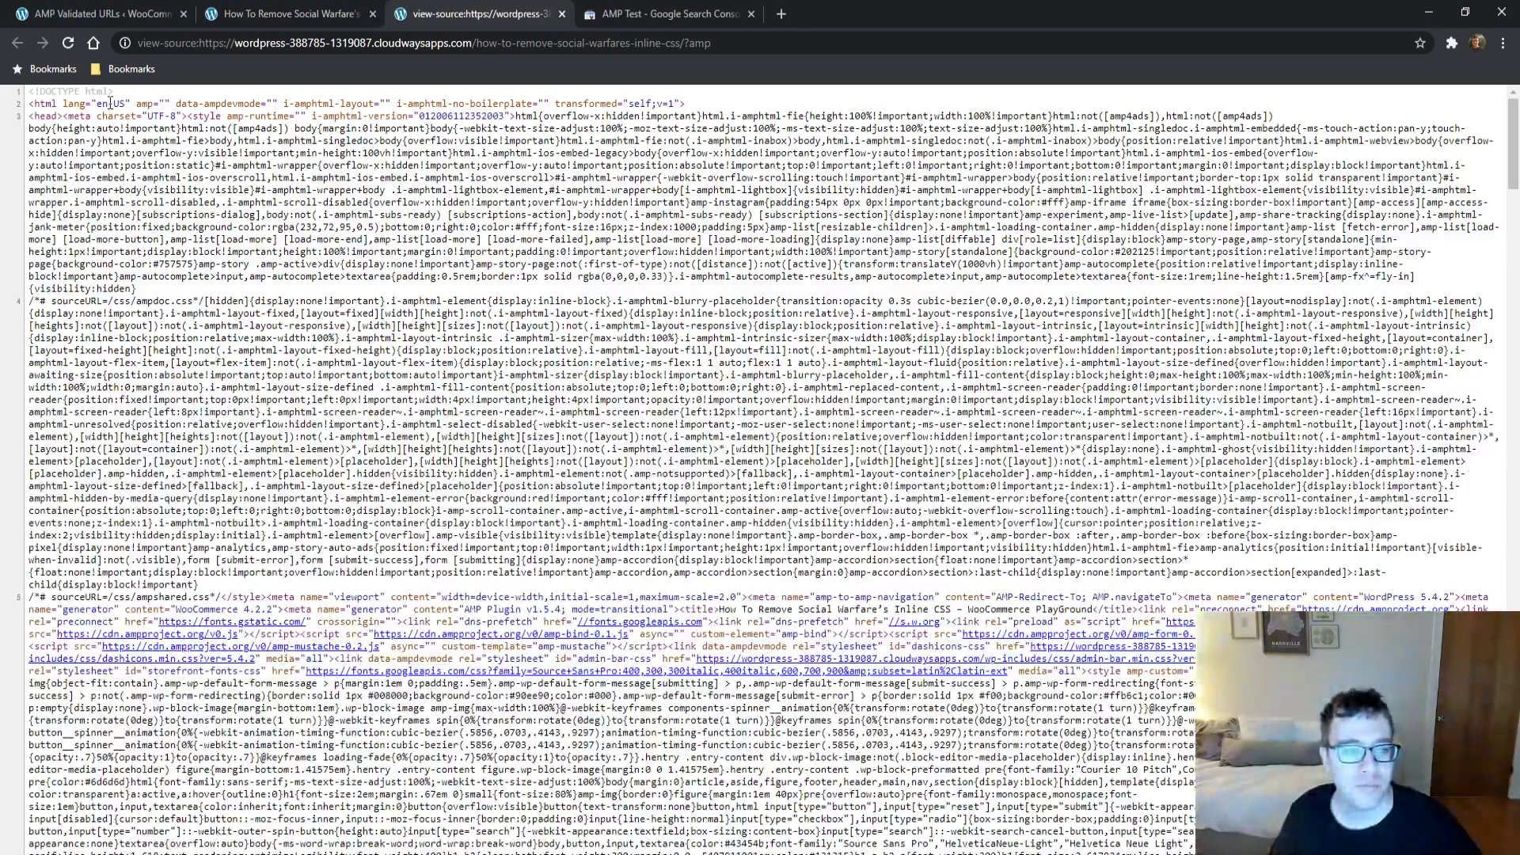
drag(187, 103, 140, 128)
click(304, 129)
click(141, 129)
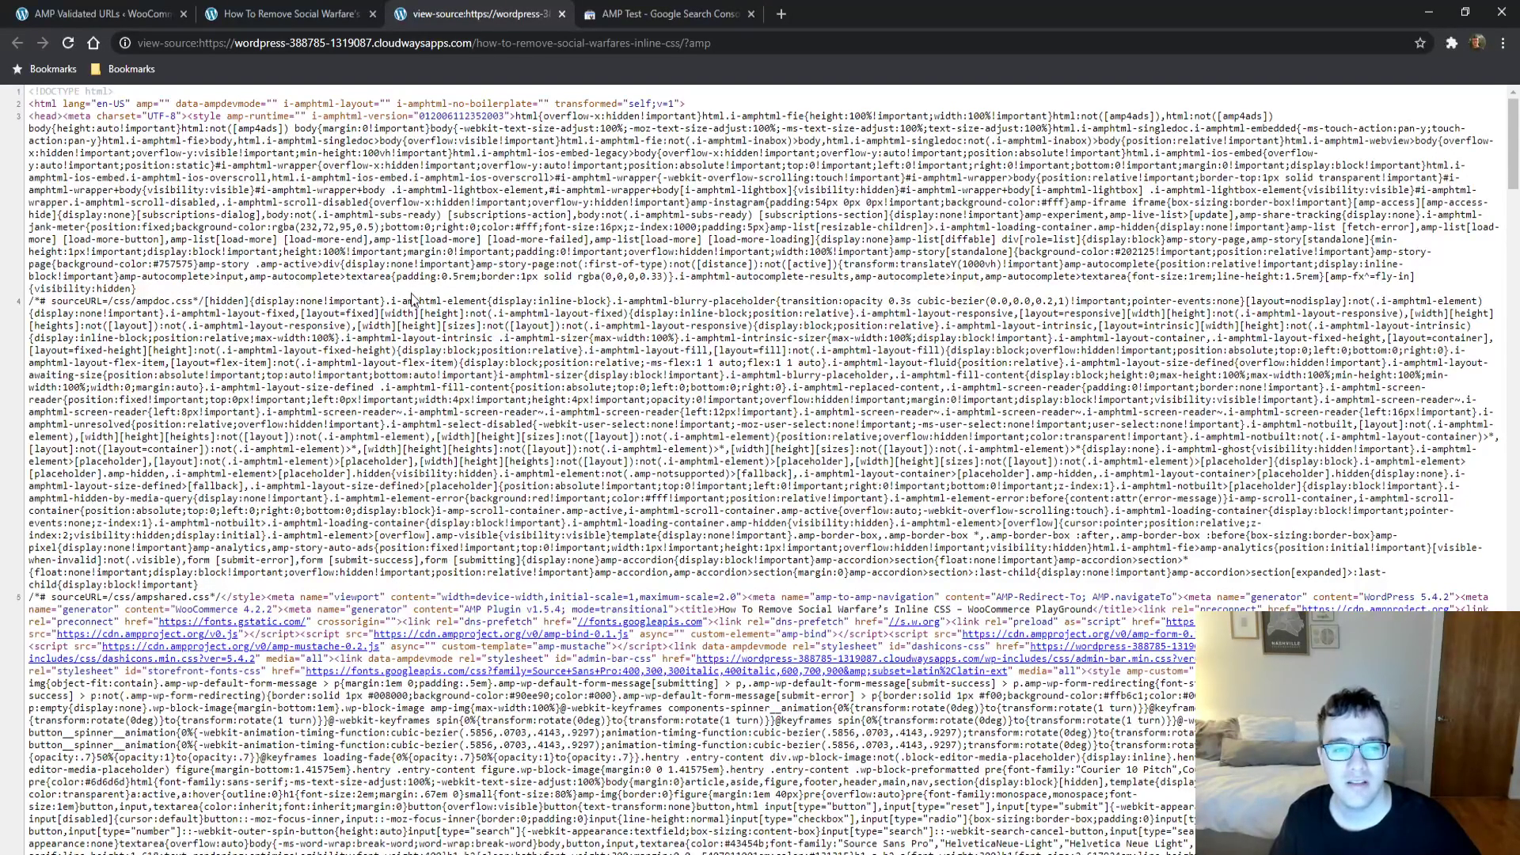
key(ctrl+shift+Tab)
Step: Scroll the AMP post down to its footer, then switch to the Validated URLs tab
scroll(269, 206, up, 15)
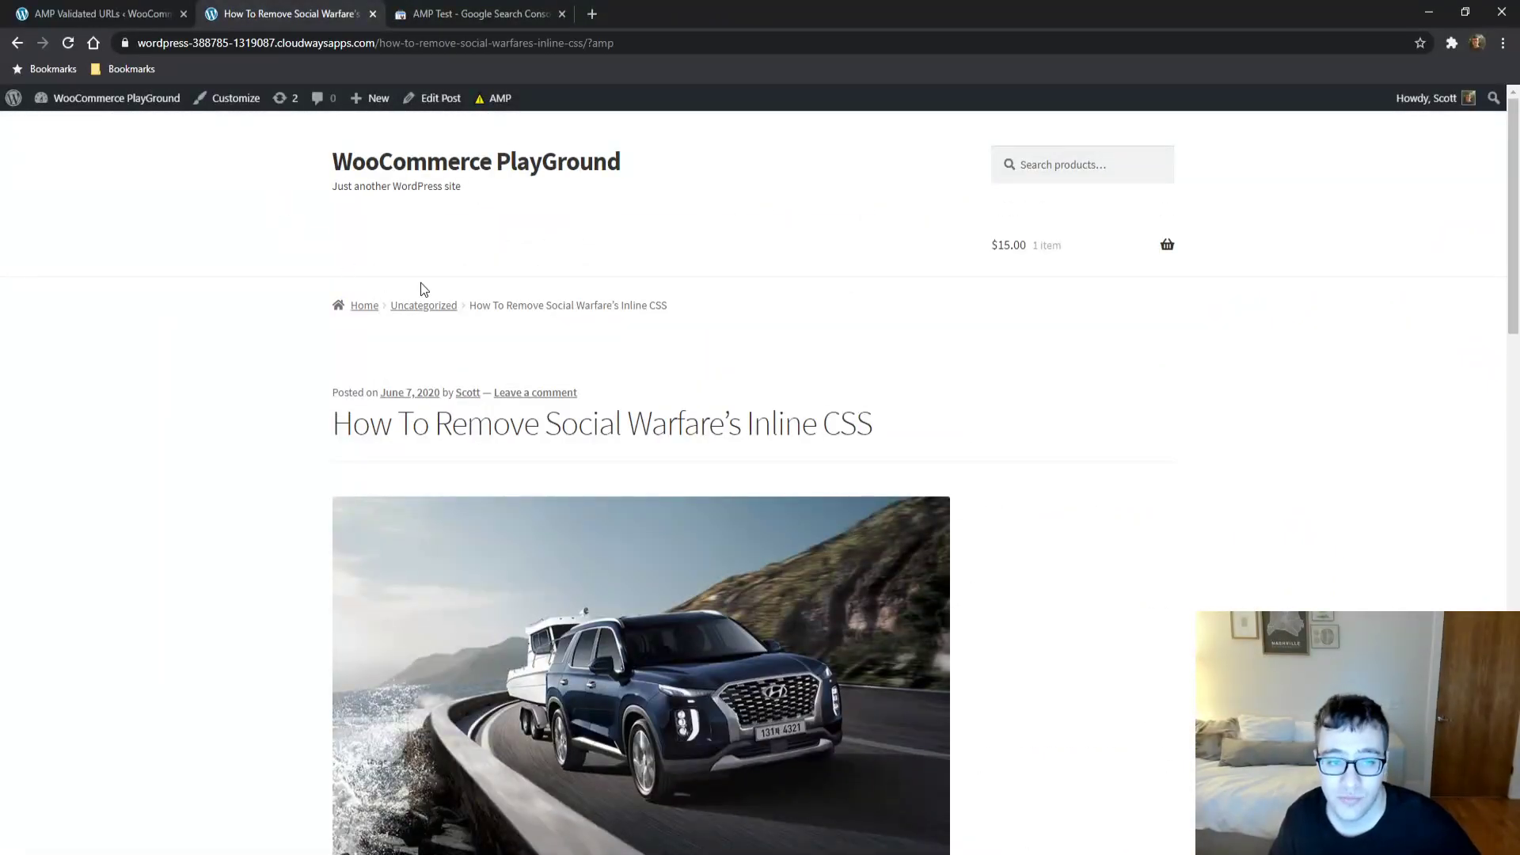
scroll(279, 236, down, 7)
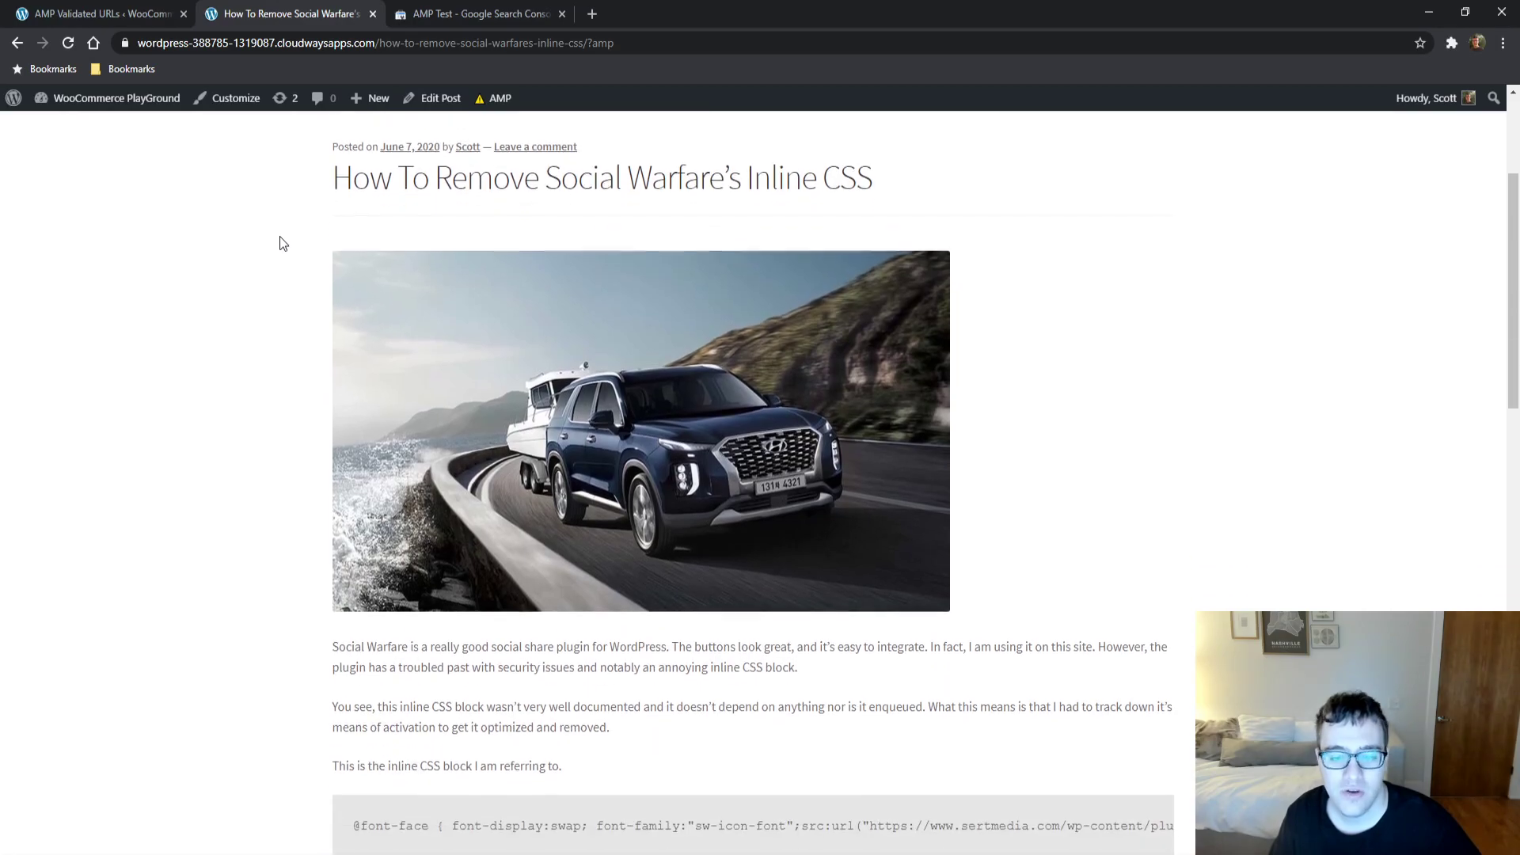
scroll(187, 399, down, 7)
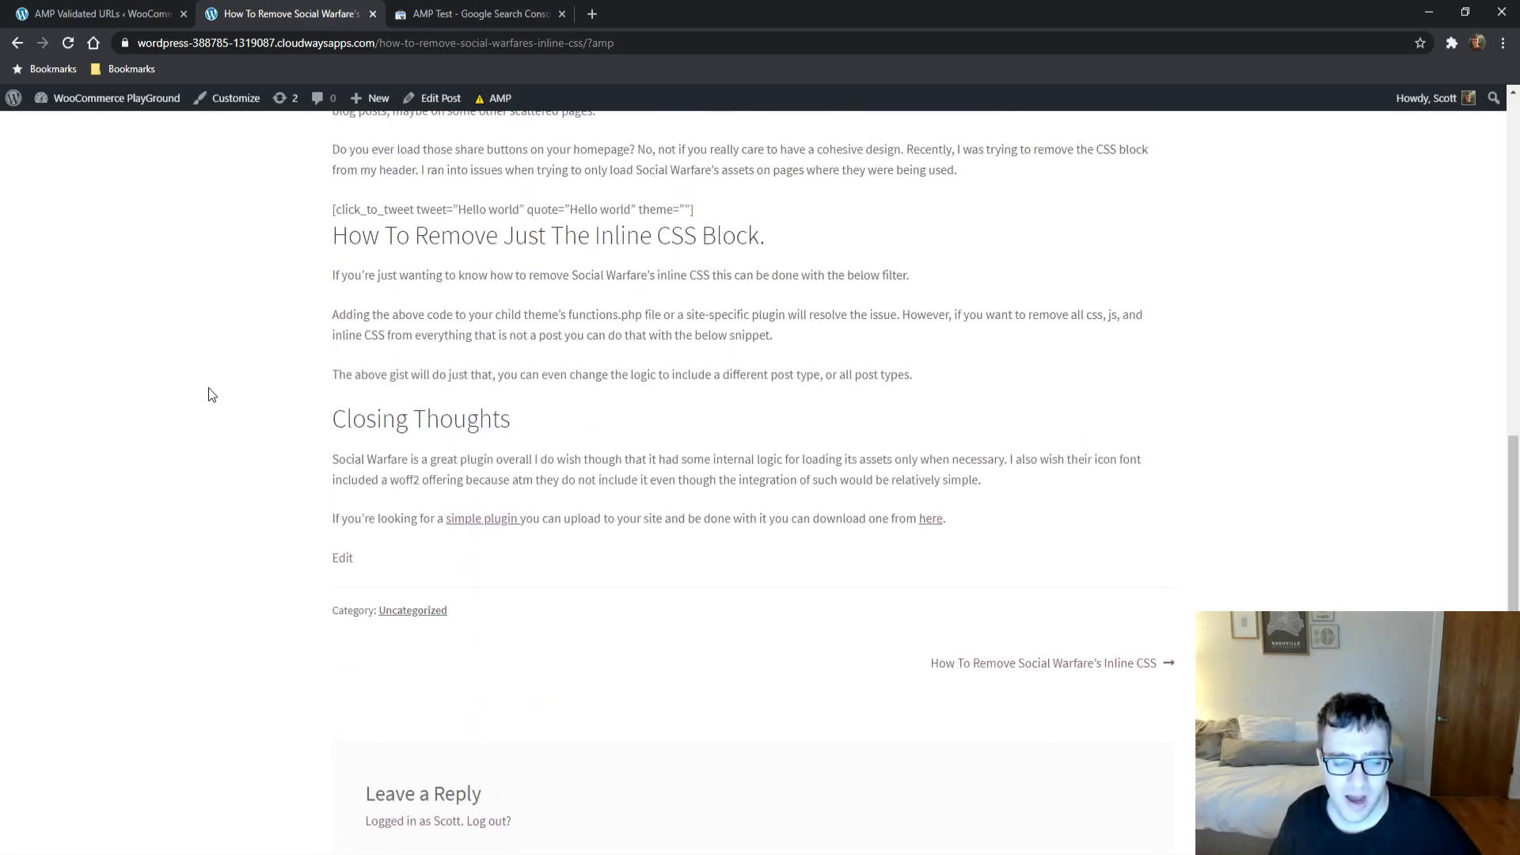
scroll(205, 411, down, 2)
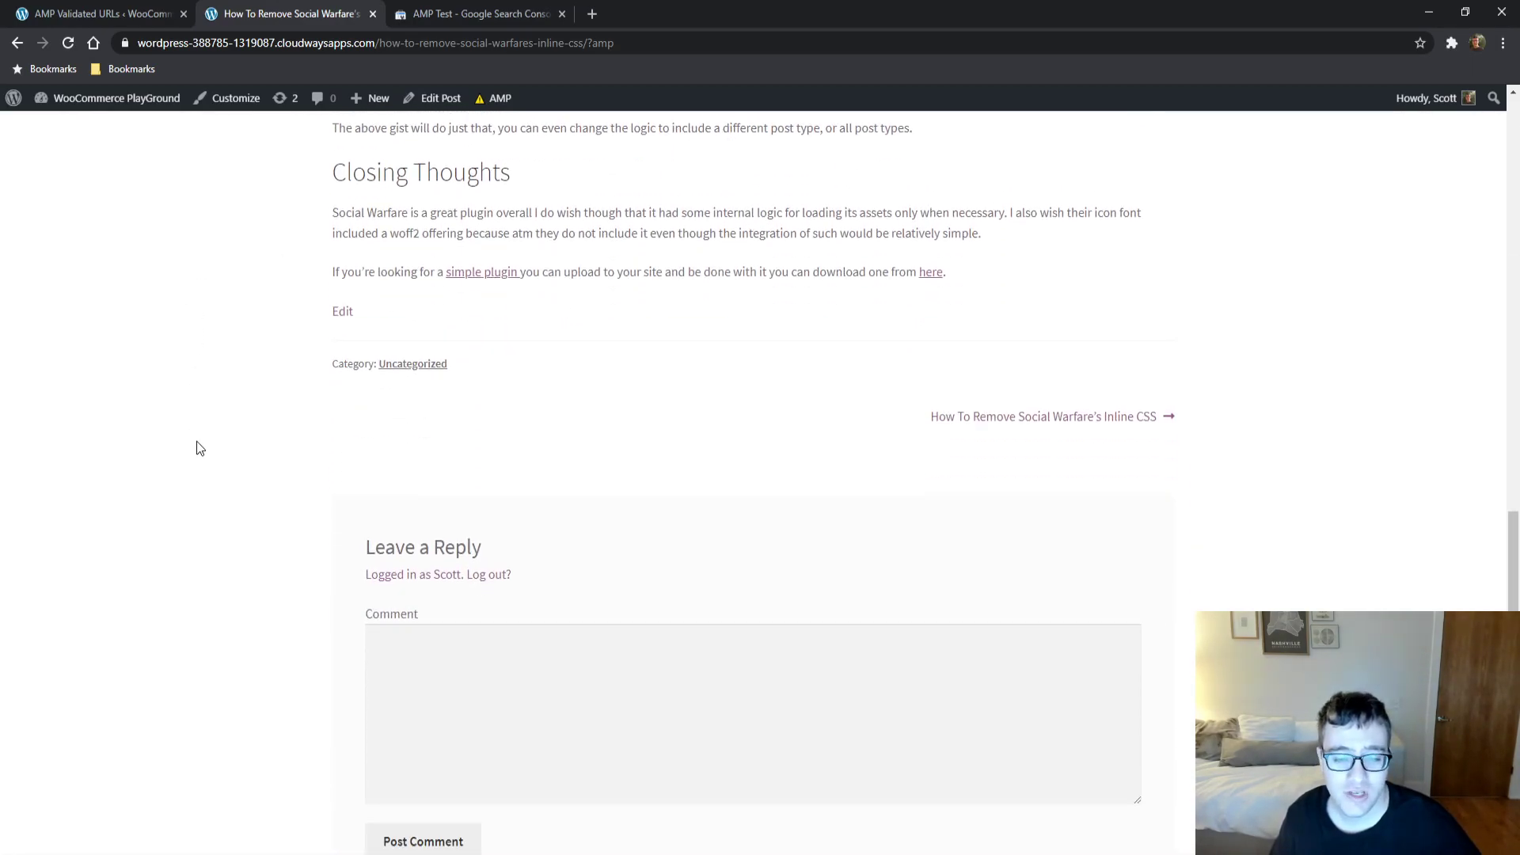
scroll(214, 475, down, 4)
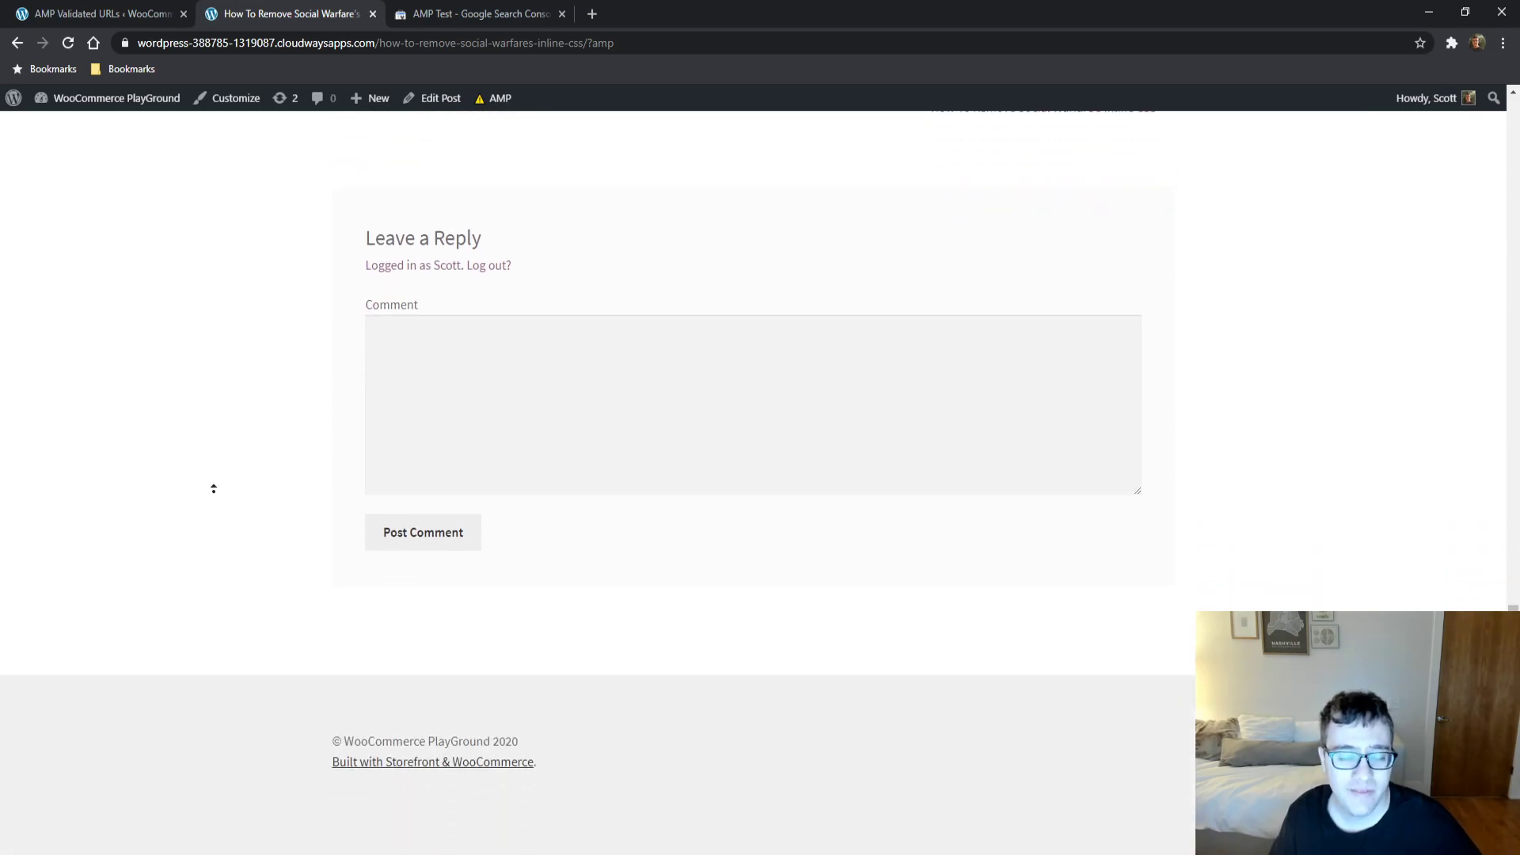
scroll(210, 456, up, 15)
key(ctrl+shift+Tab)
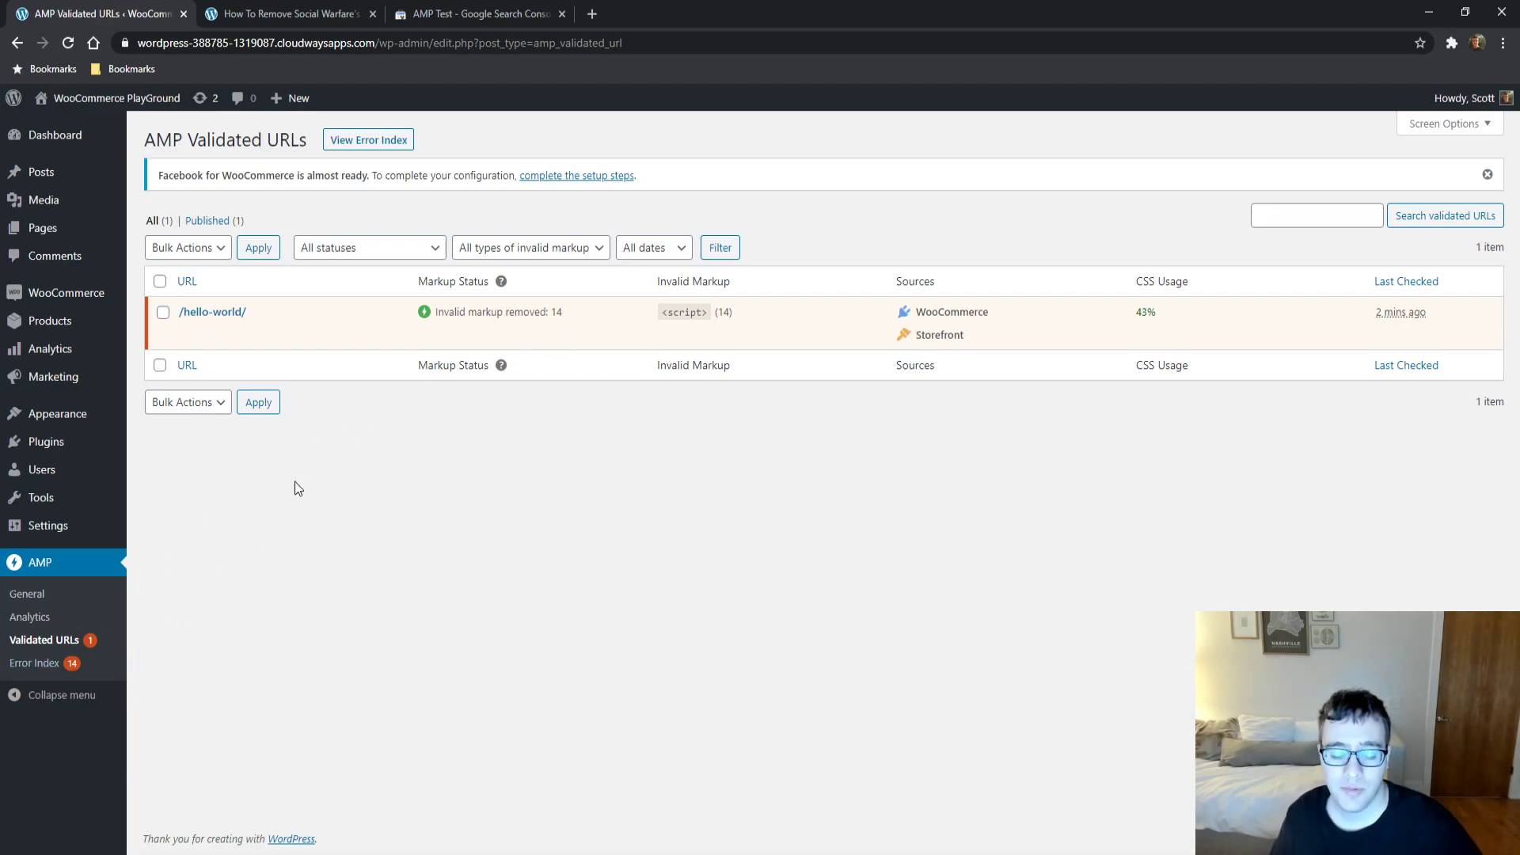
Step: Open the AMP Error Index in a new tab and open an 'Invalid inline script' error's details
middle_click(22, 668)
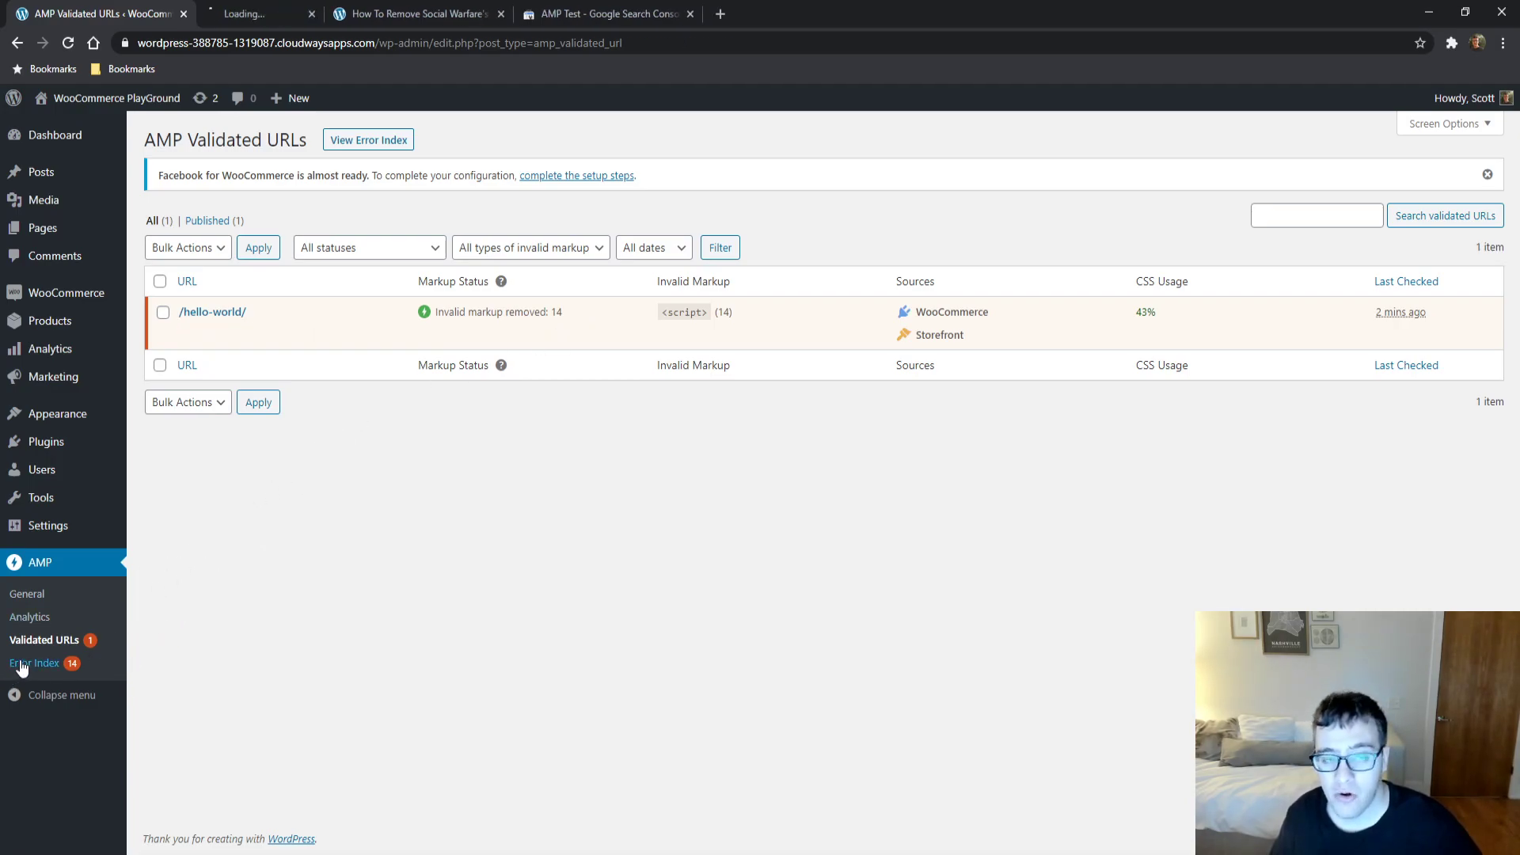
click(268, 13)
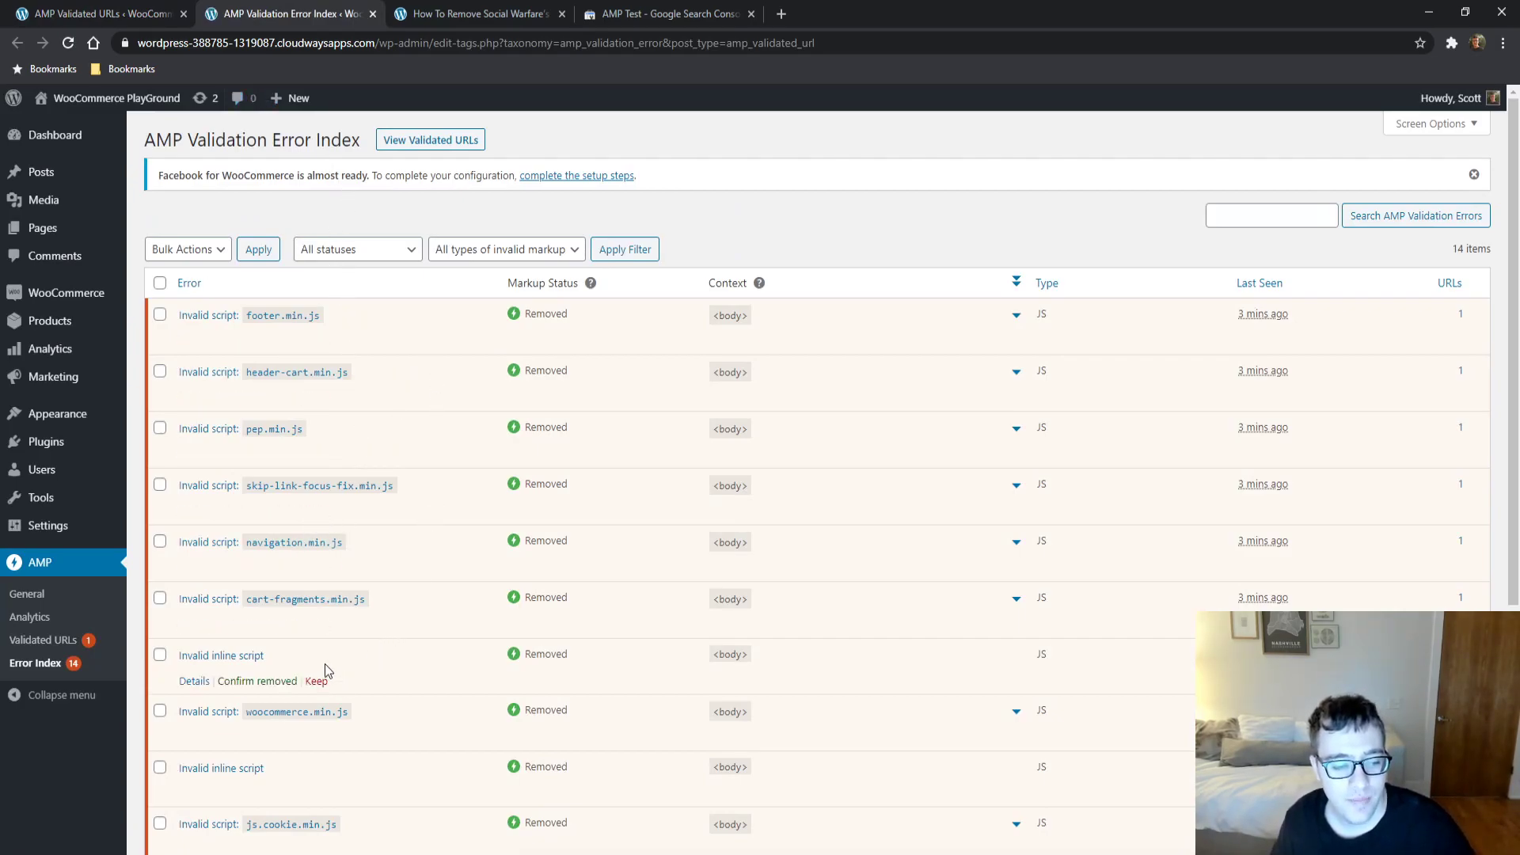
middle_click(470, 566)
scroll(471, 565, down, 4)
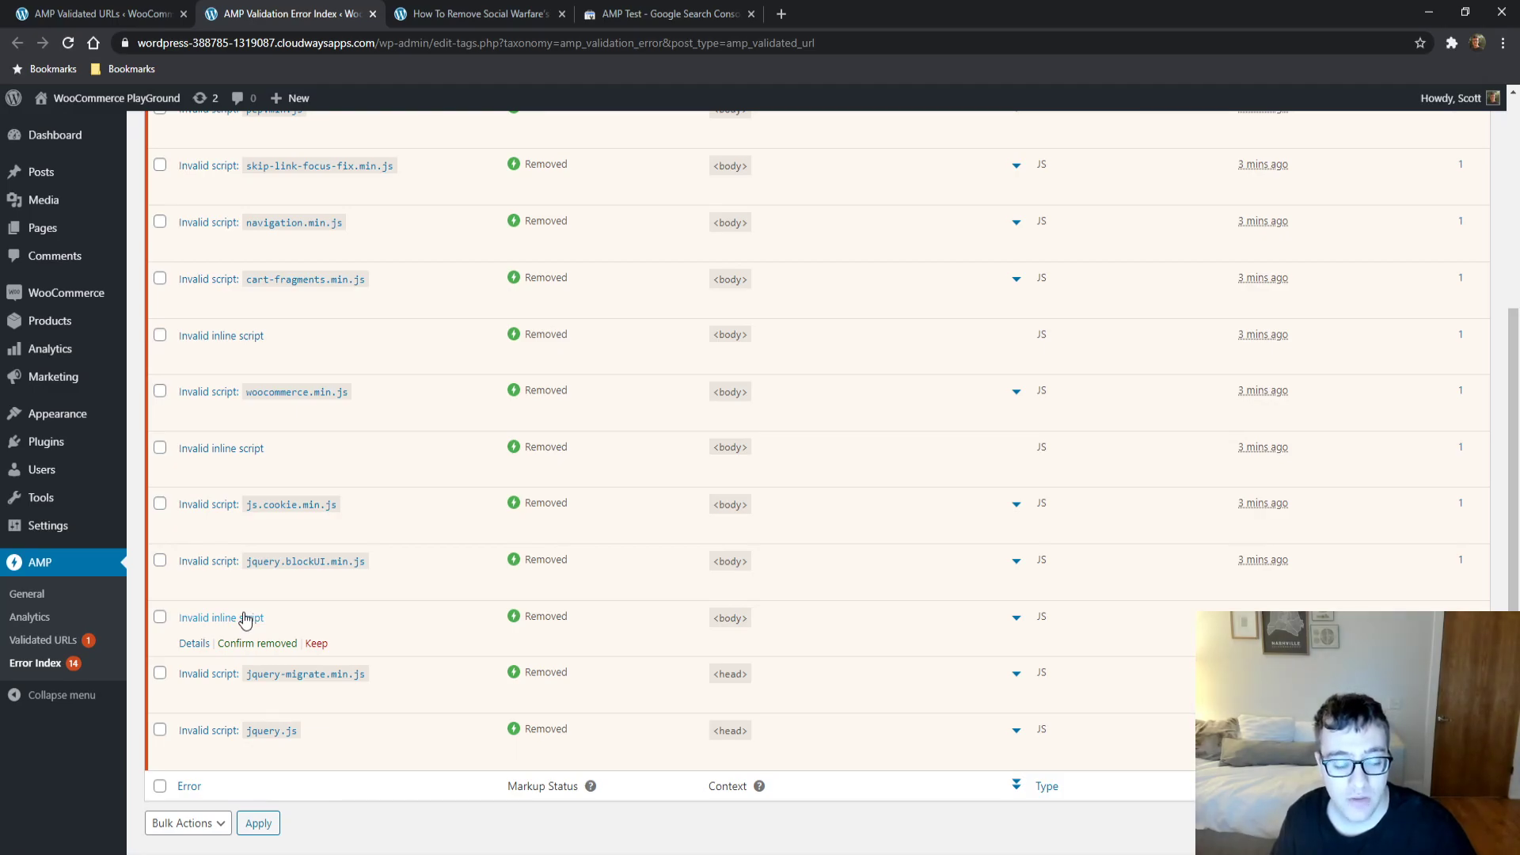
middle_click(245, 618)
click(459, 14)
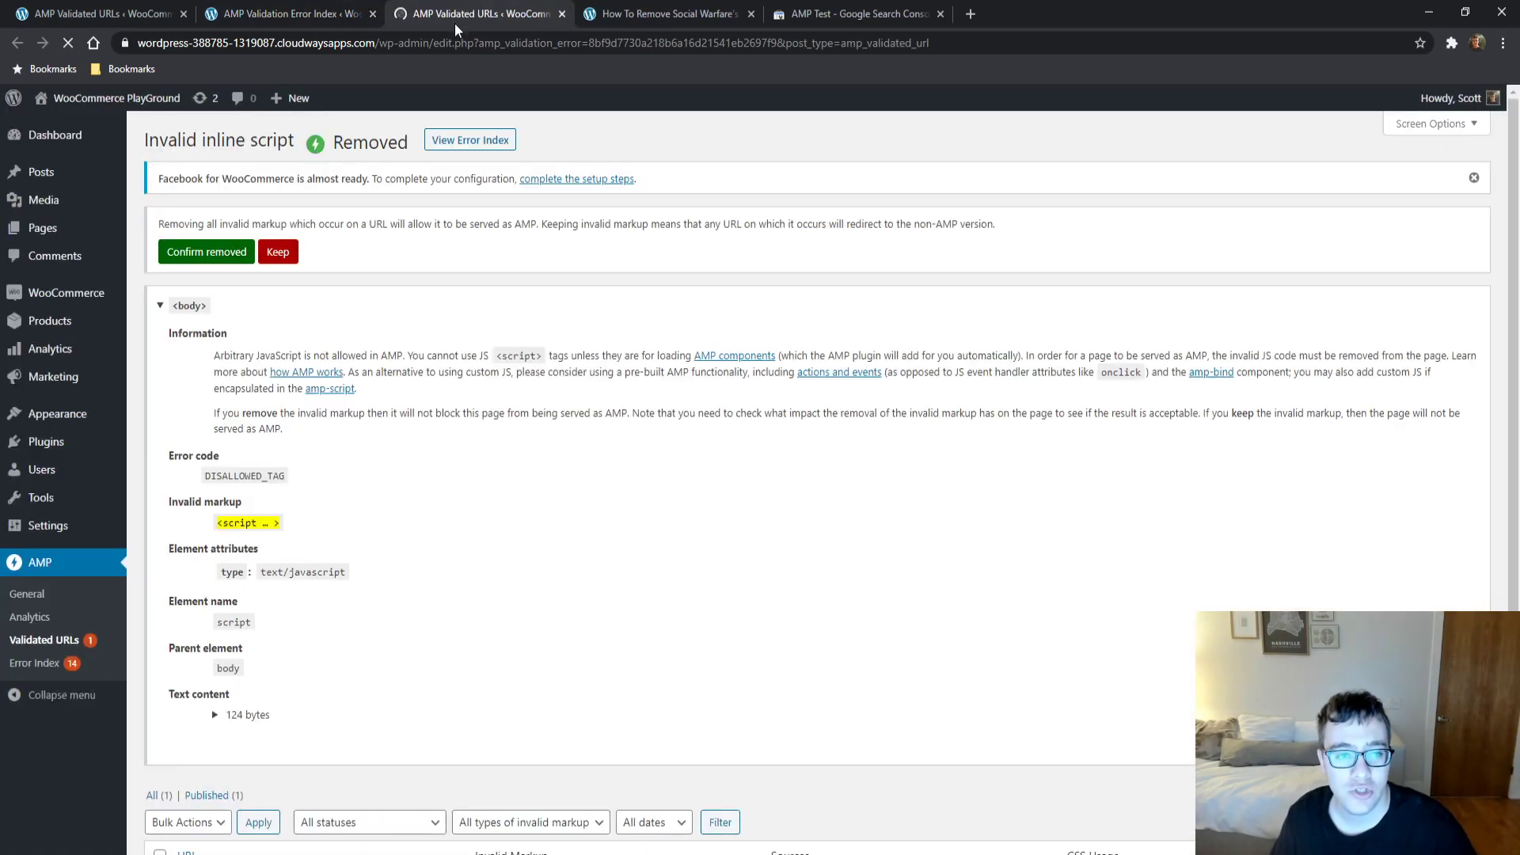
scroll(275, 530, down, 2)
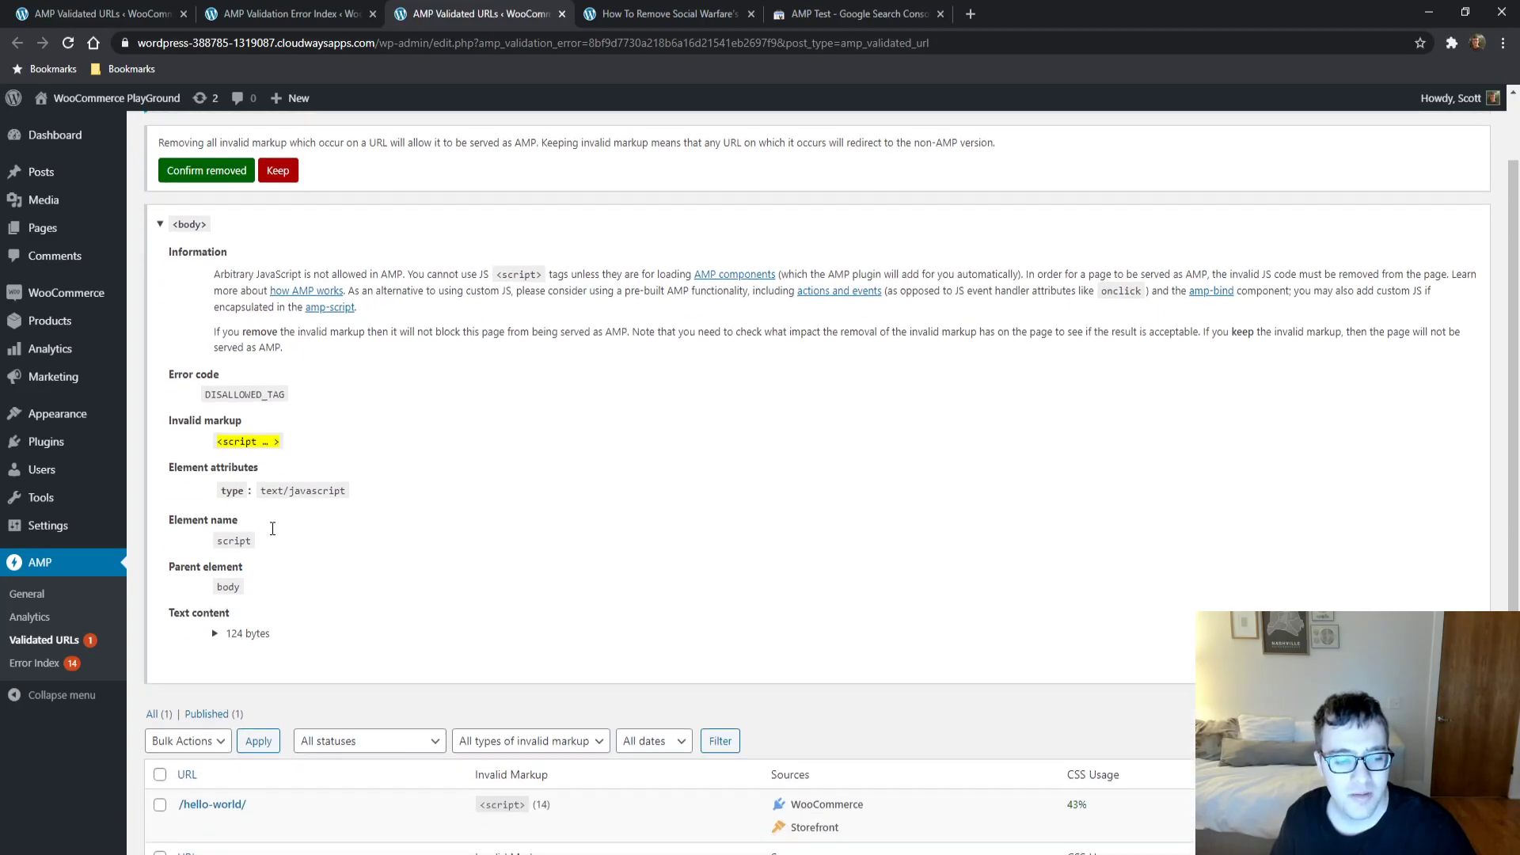
scroll(344, 466, up, 2)
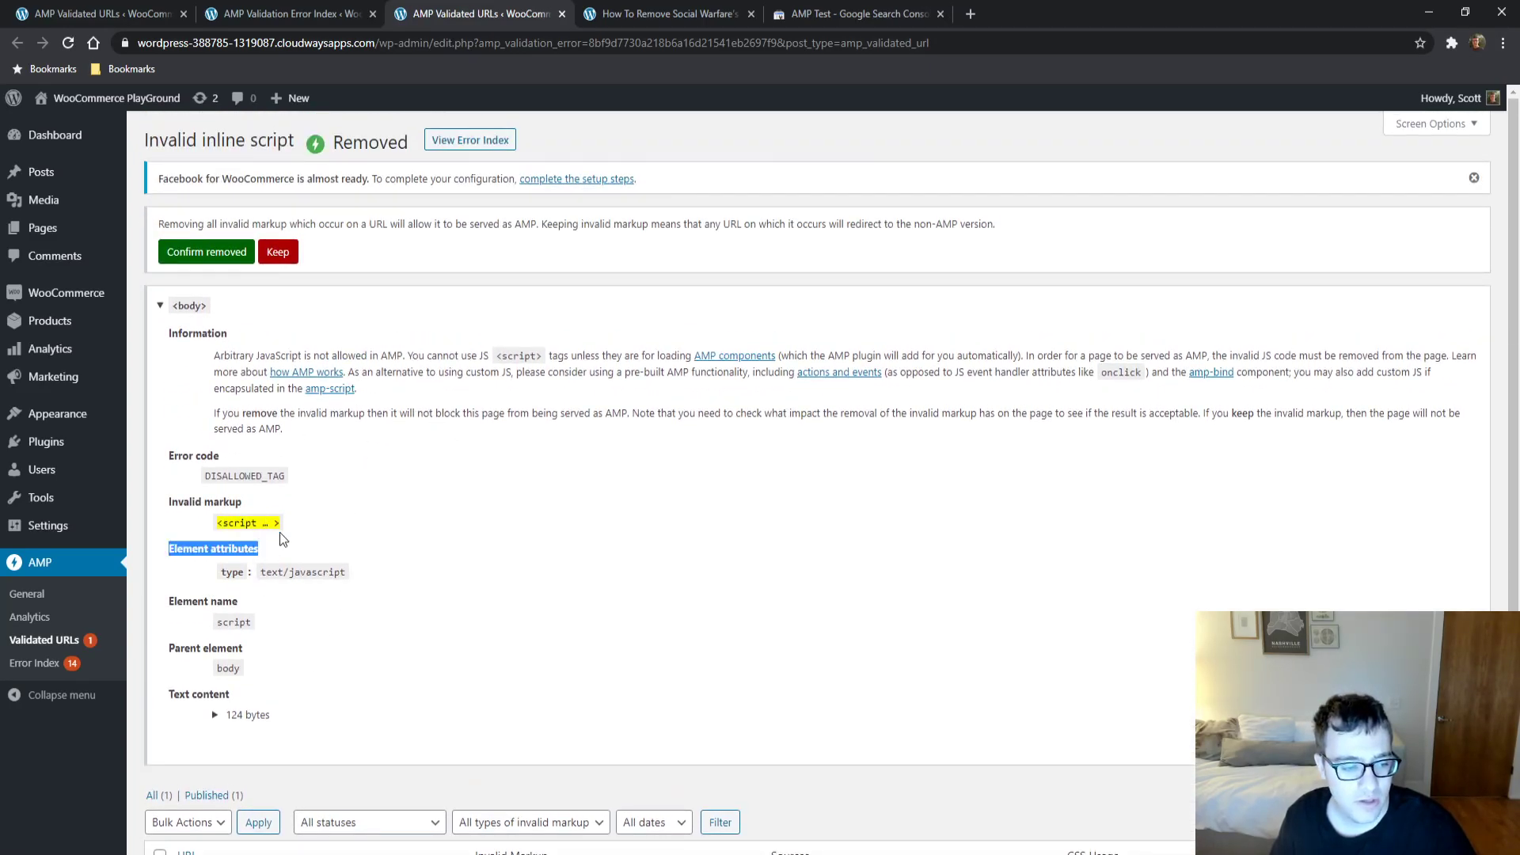
click(215, 715)
scroll(245, 701, down, 1)
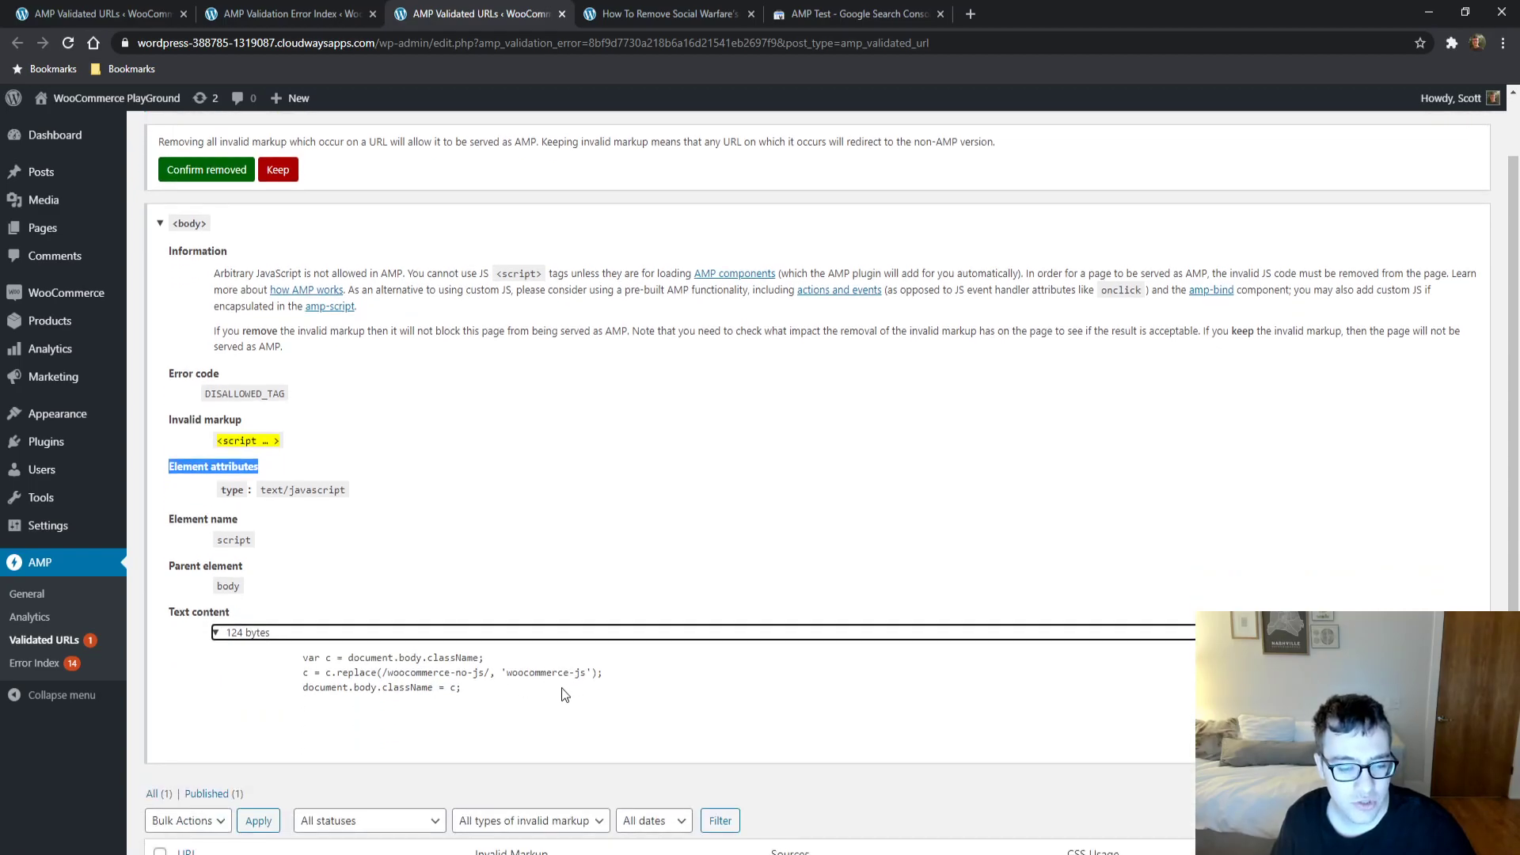
drag(558, 694, 237, 654)
click(237, 654)
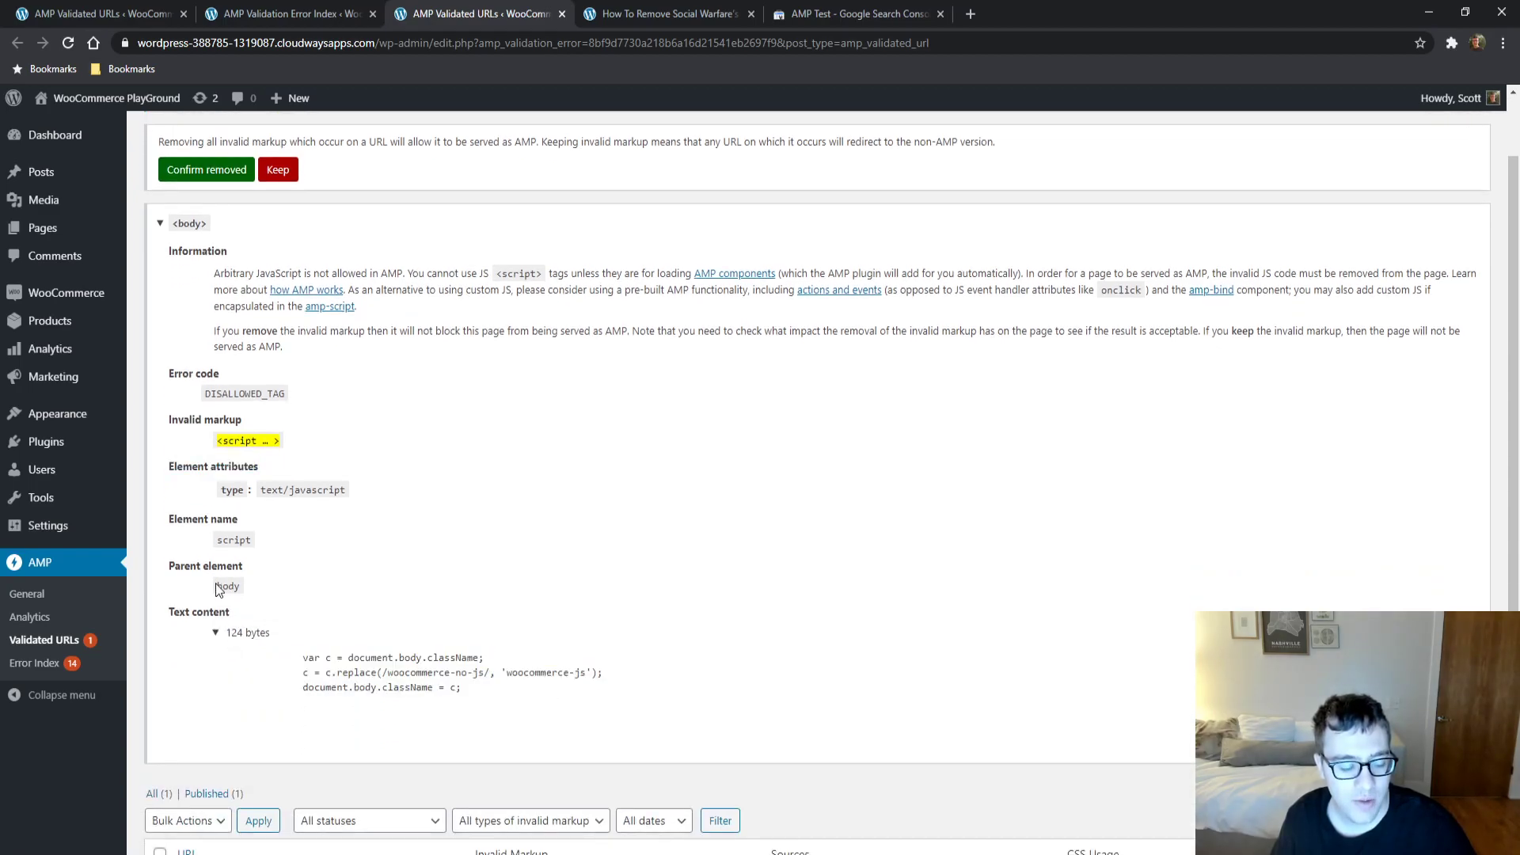
drag(216, 586, 242, 586)
drag(219, 440, 282, 443)
scroll(282, 444, up, 1)
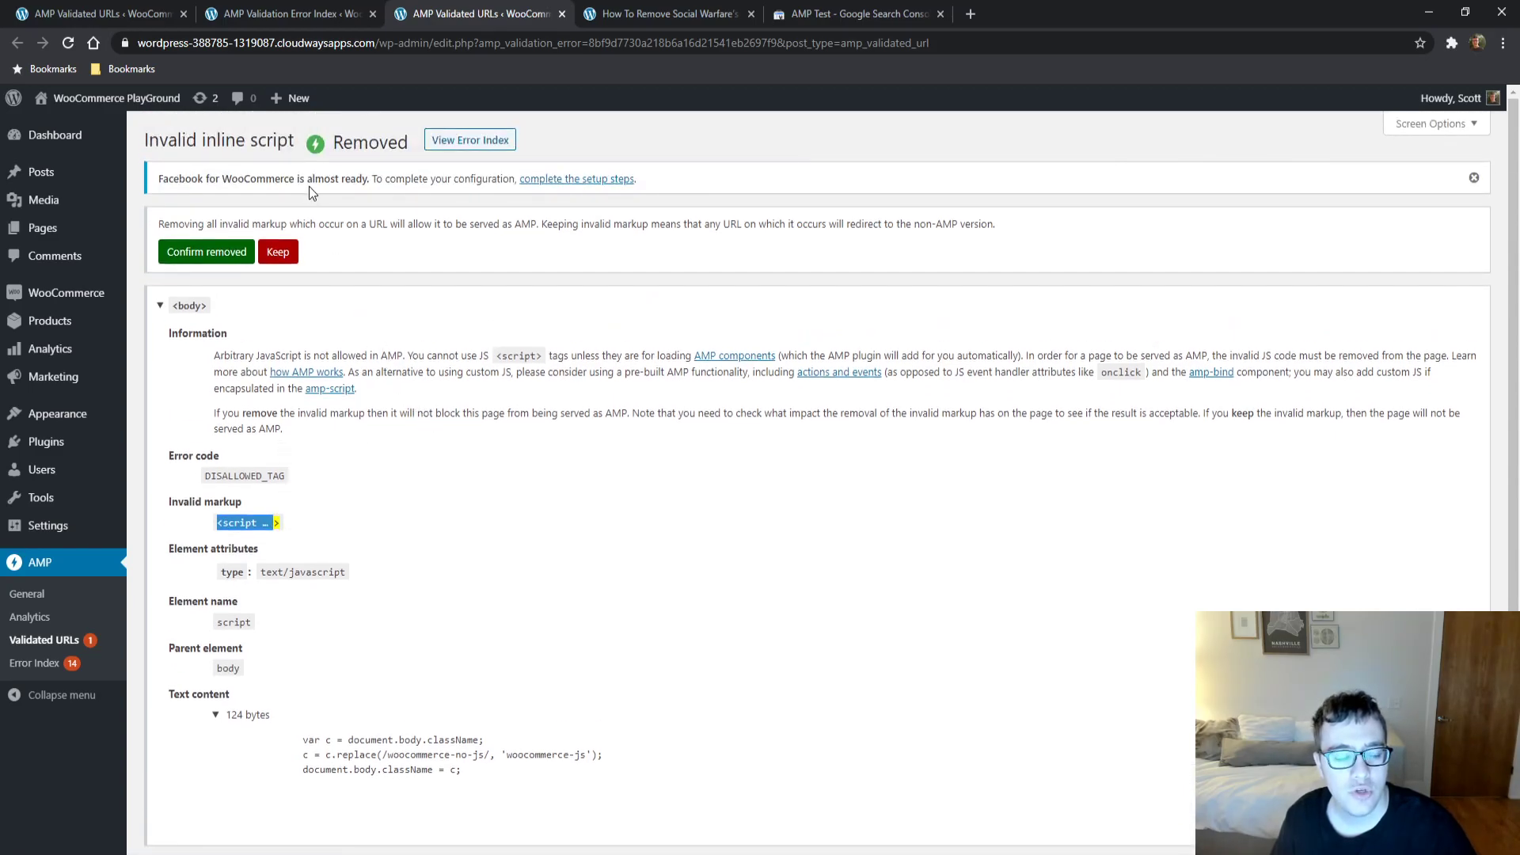
double_click(270, 223)
triple_click(281, 223)
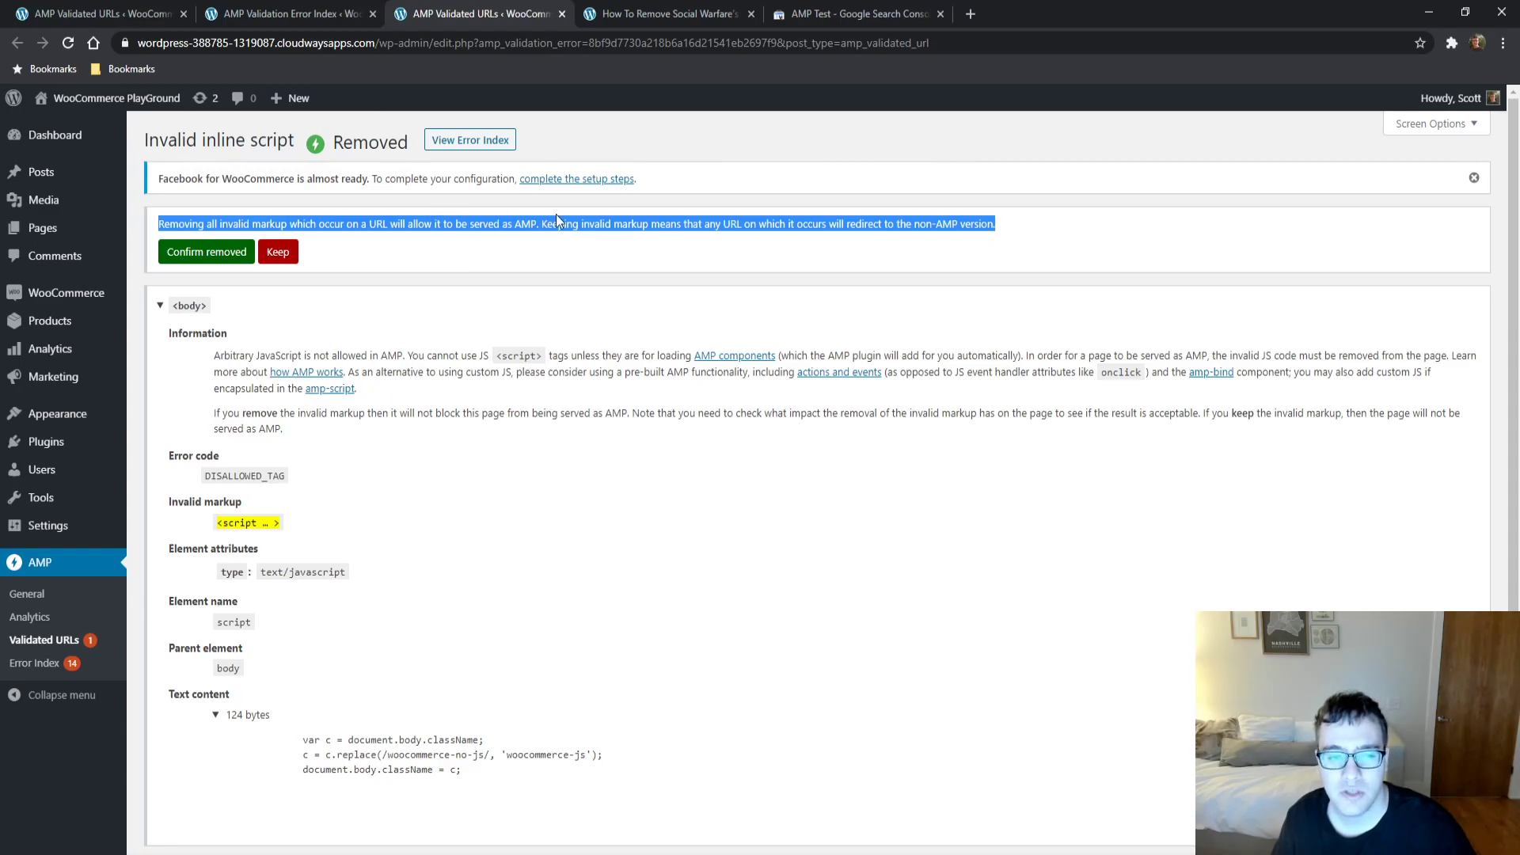
click(657, 224)
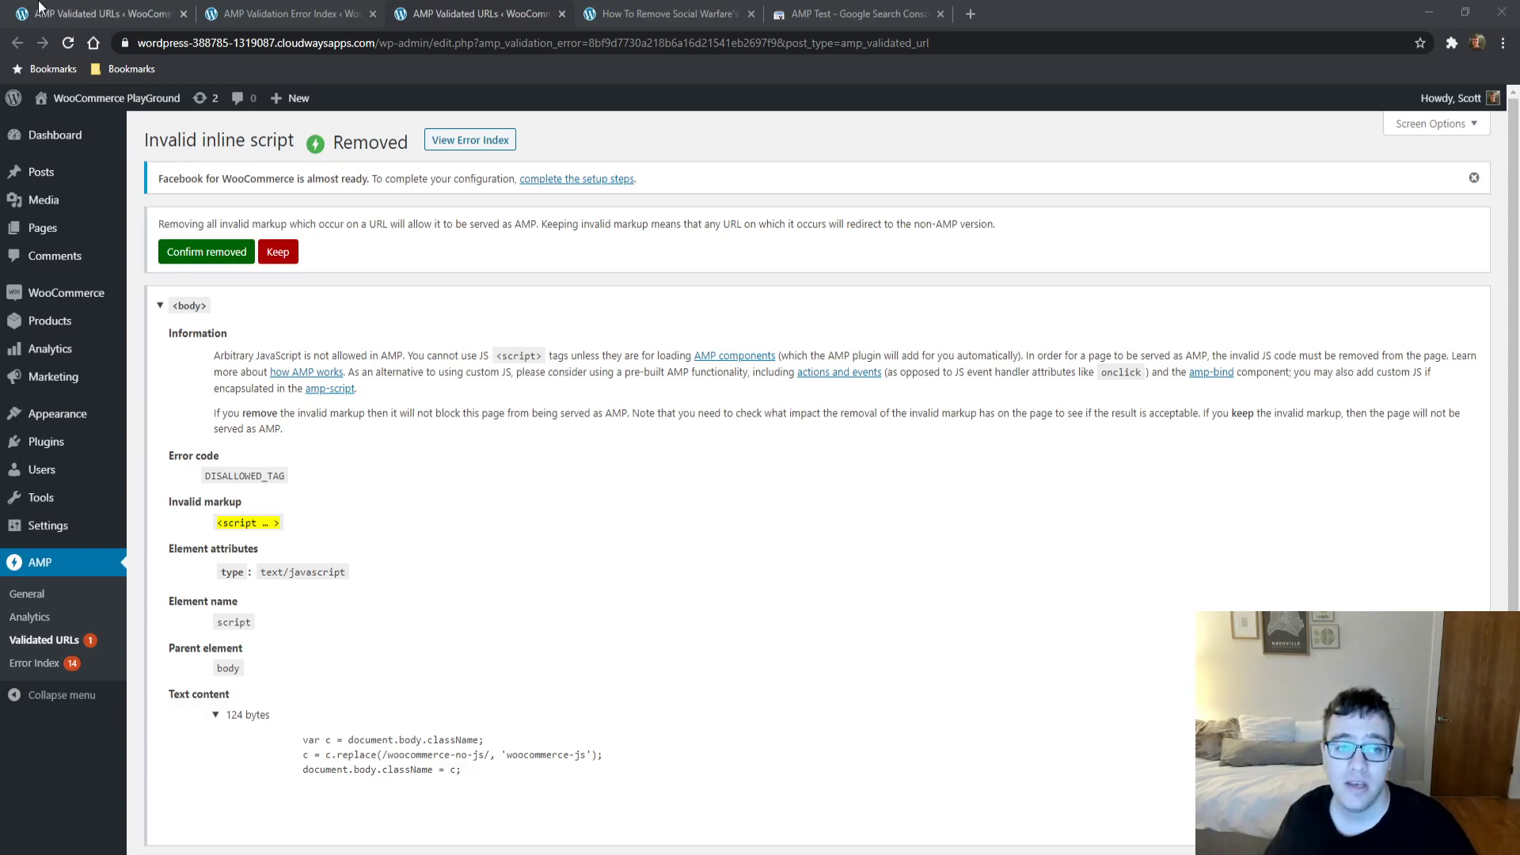
Step: Switch to the browser tab showing the Social Warfare post's AMP page
click(1027, 141)
key(ctrl+Tab)
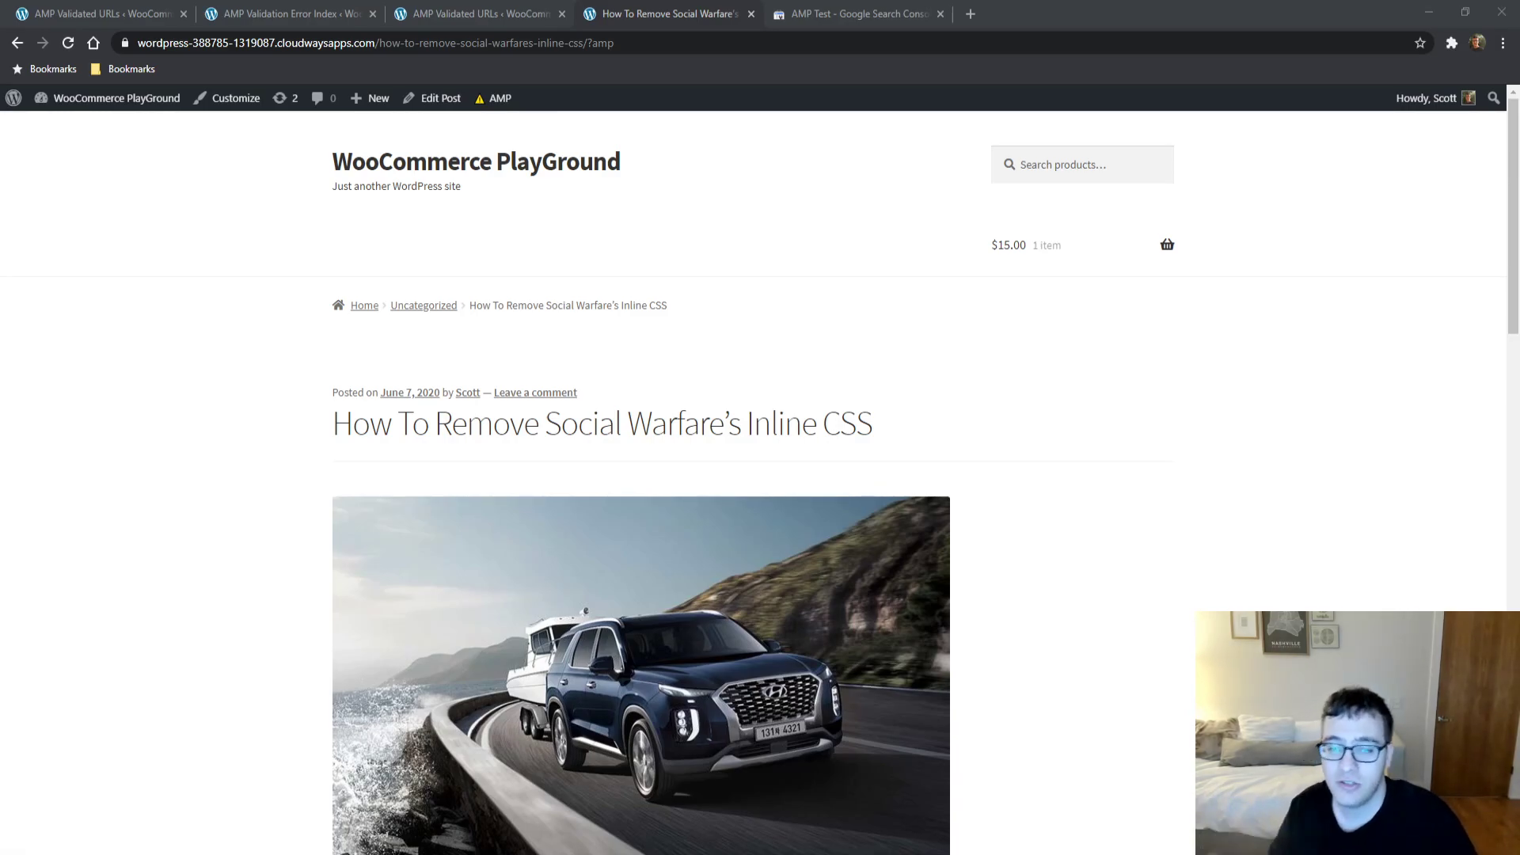
Step: Load sertmedia.com in a new browser tab
click(962, 11)
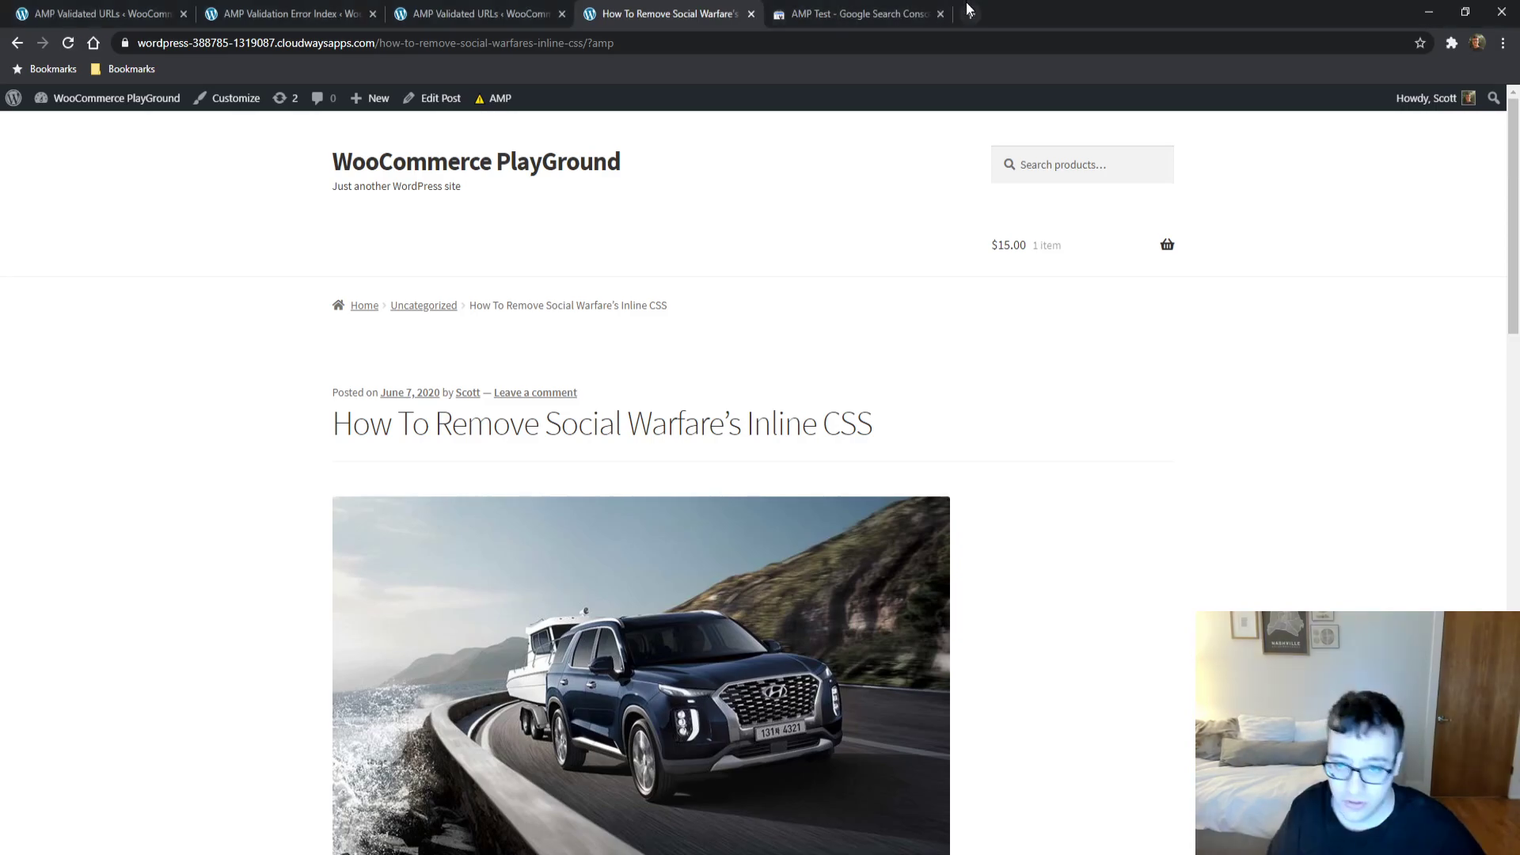
text(sertmedia.com)
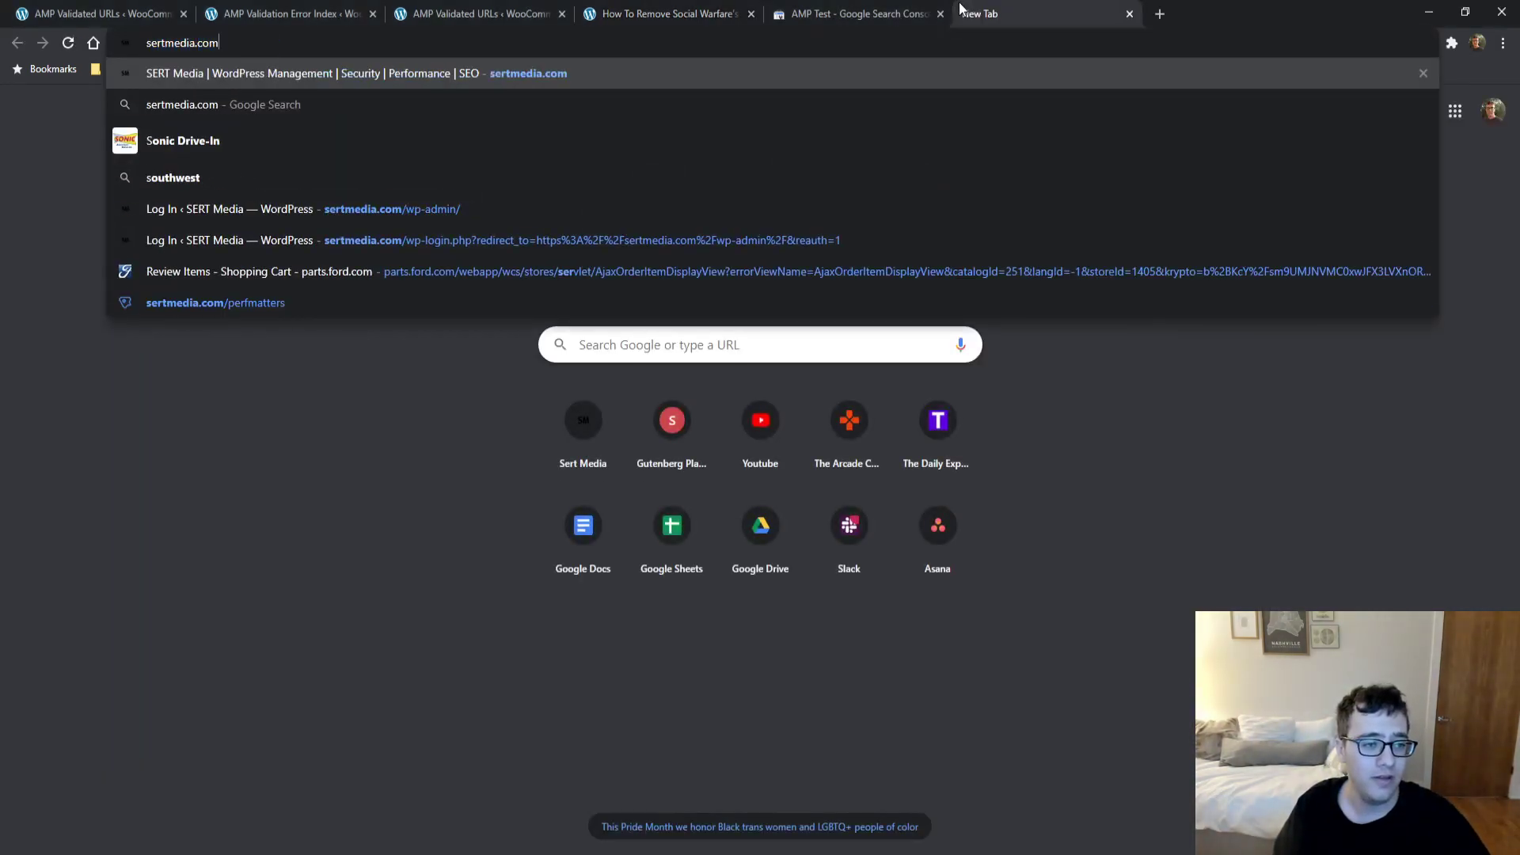
key(Return)
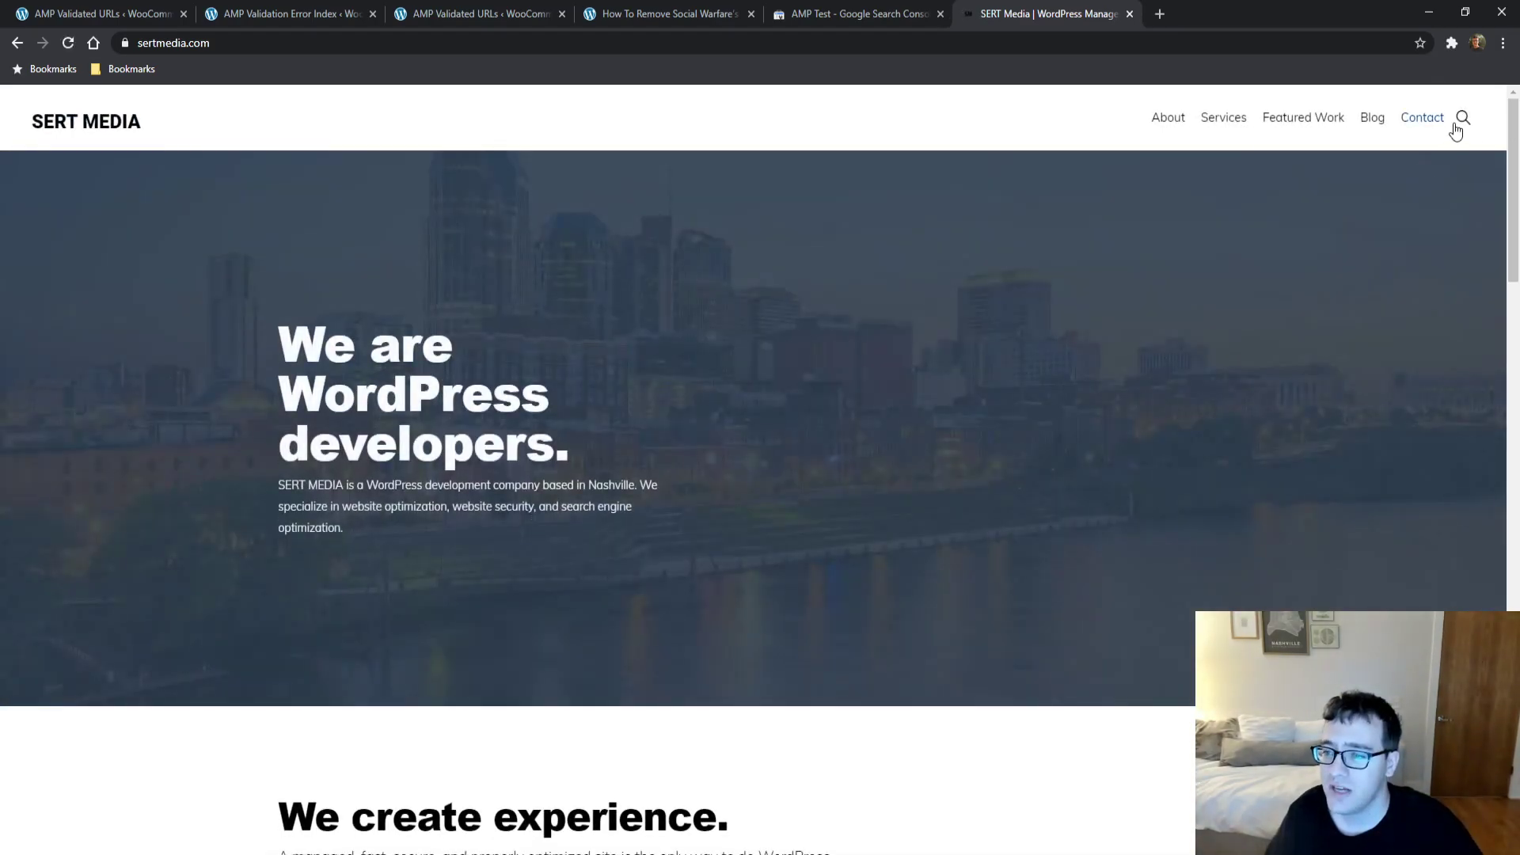
Step: Preview it in DevTools as a Galaxy S5 with the menu expanded, then return to the WordPress admin tab
key(ctrl+shift+i)
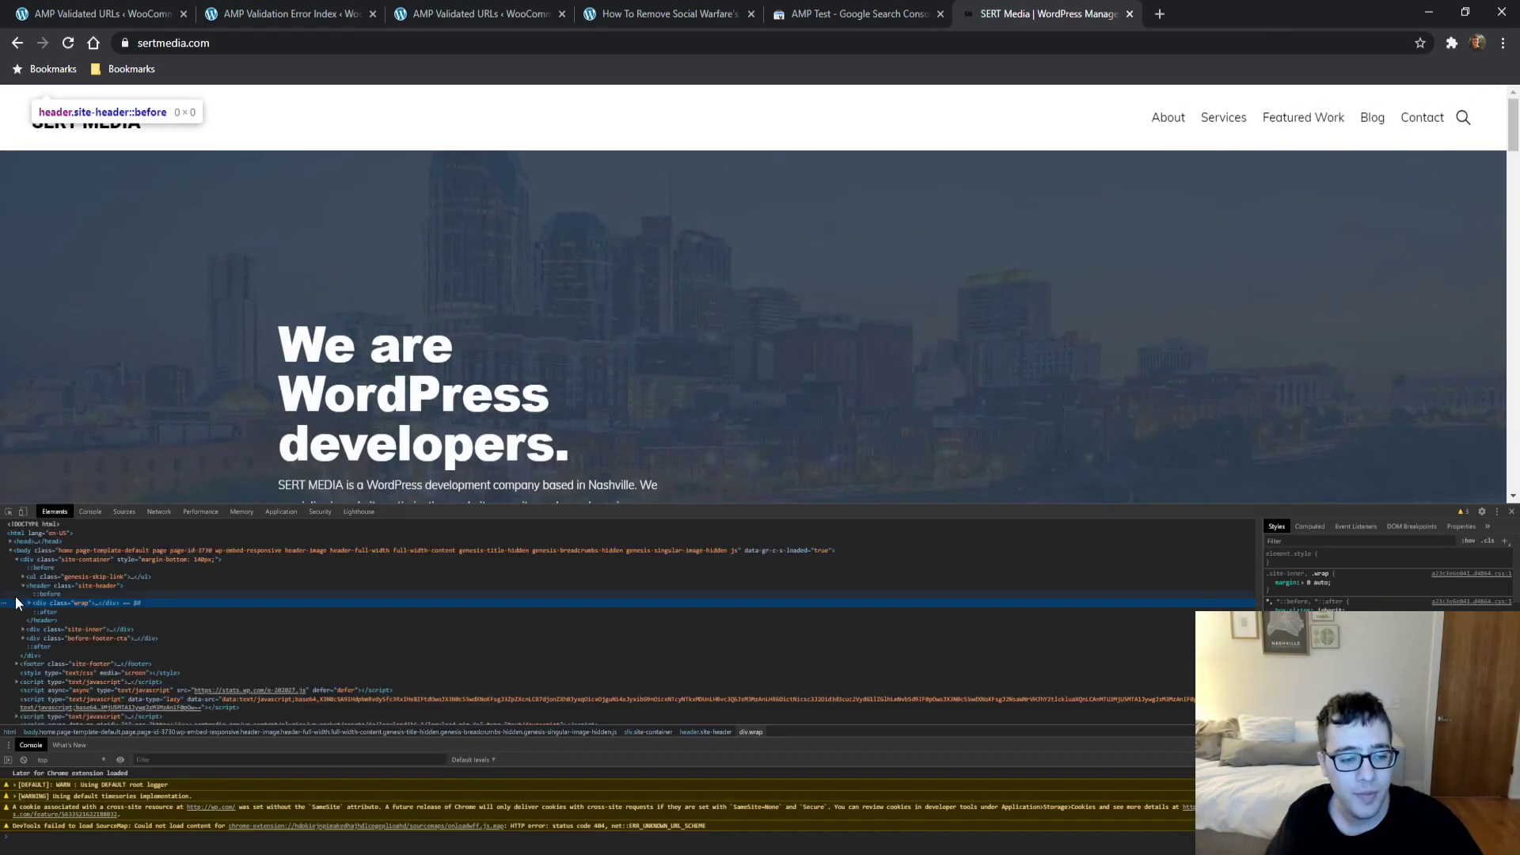
click(22, 511)
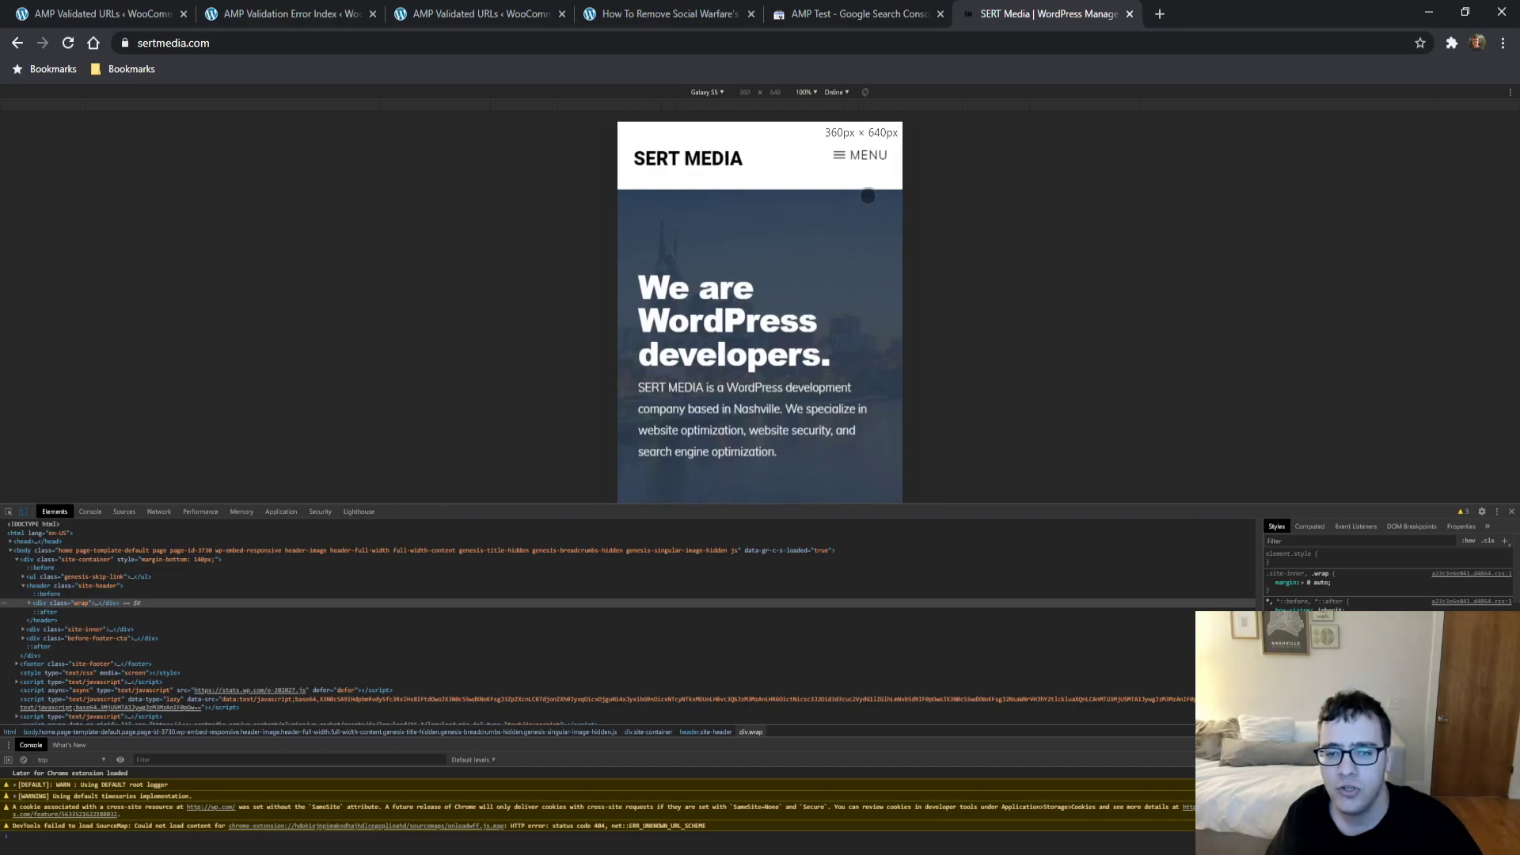
click(859, 156)
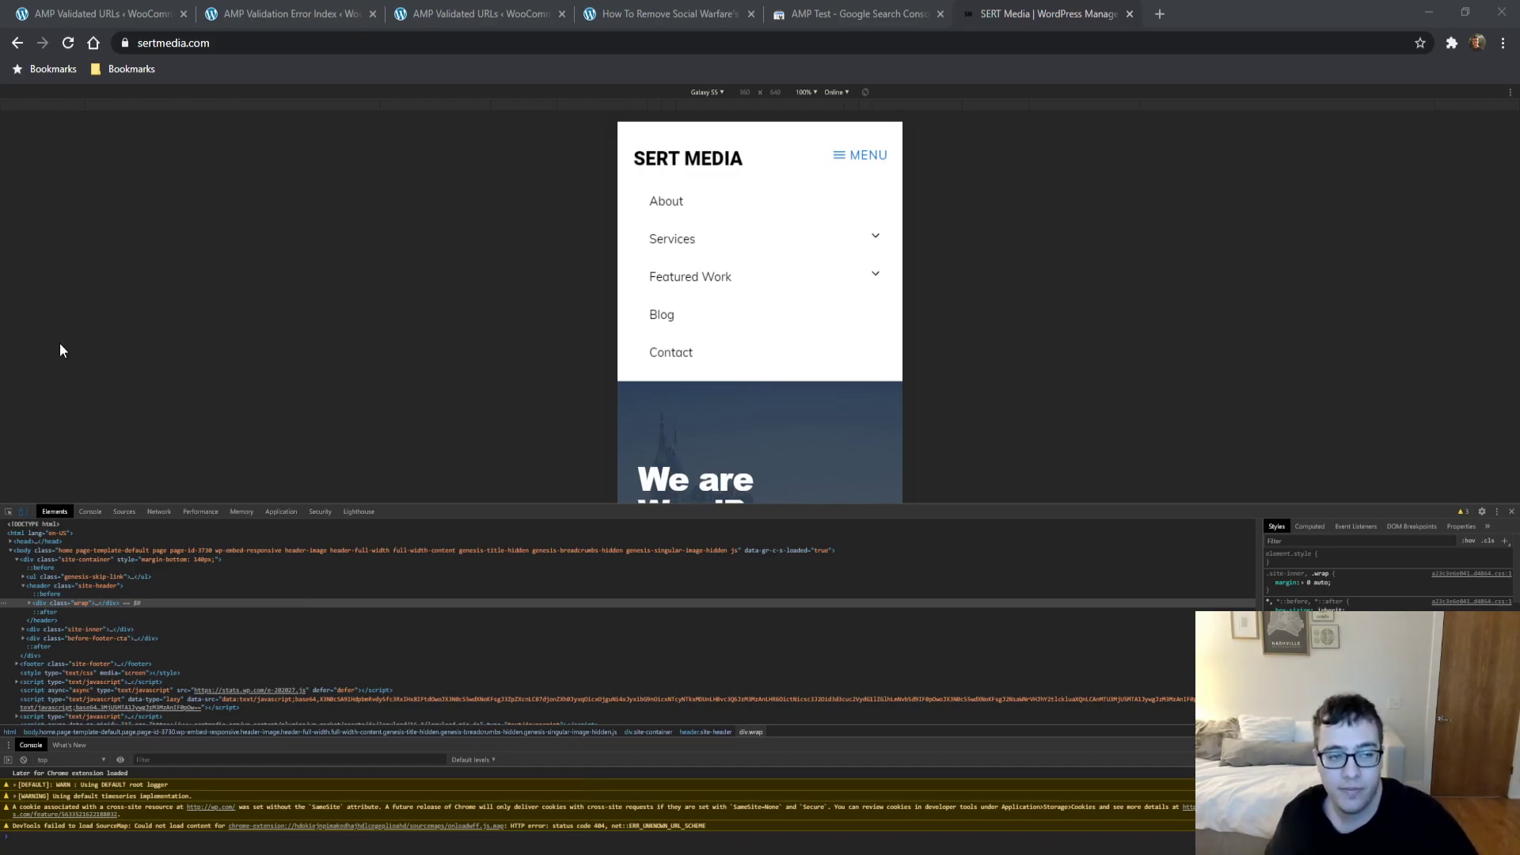
click(230, 8)
Step: Go from the AMP Validated URLs list to AMP Analytics and focus the new entry's Type field
click(119, 13)
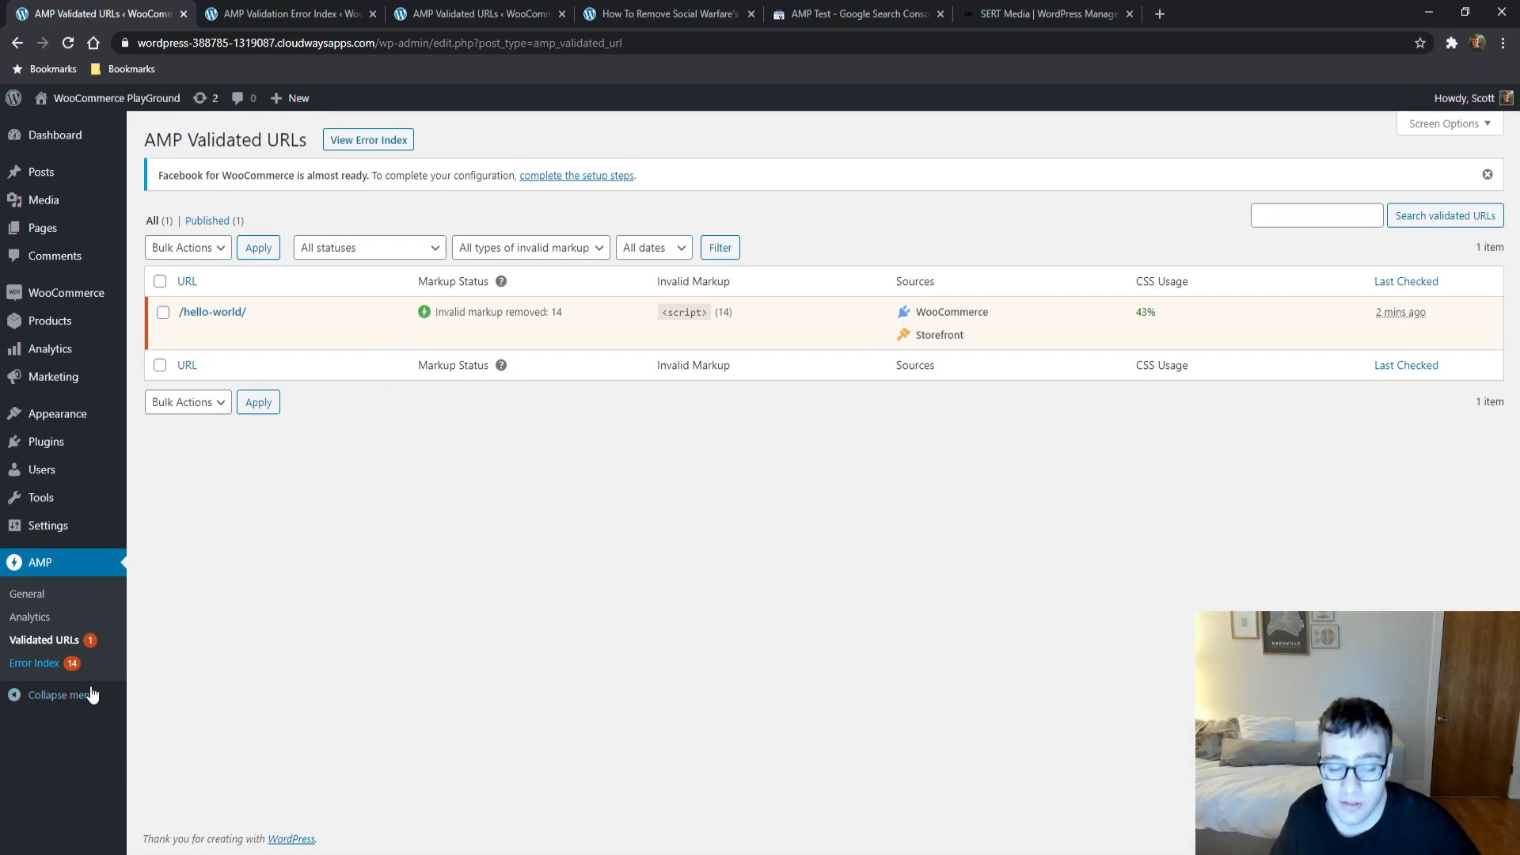
click(46, 621)
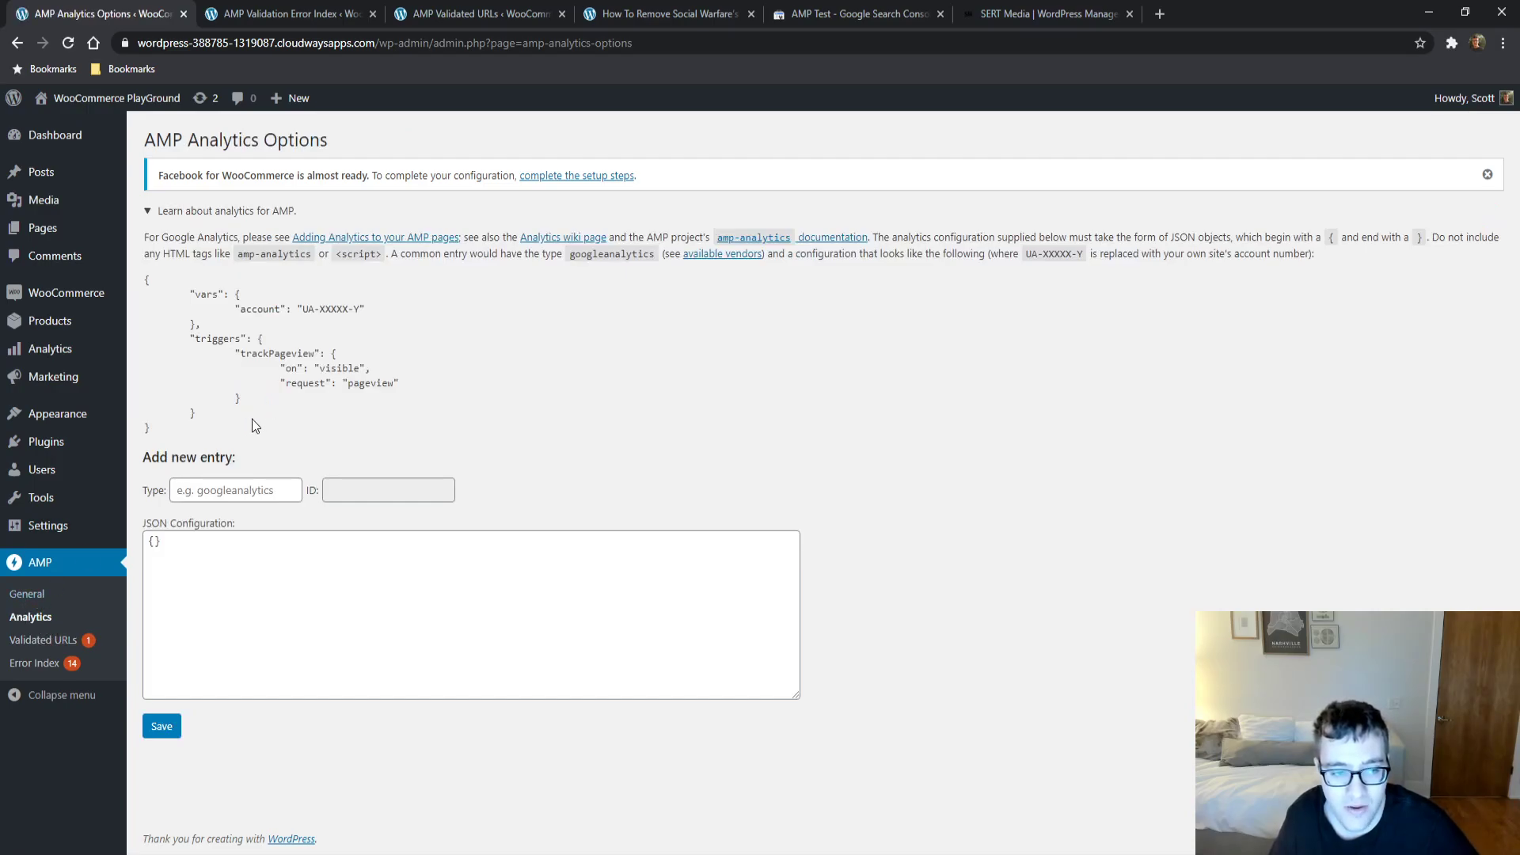
click(231, 491)
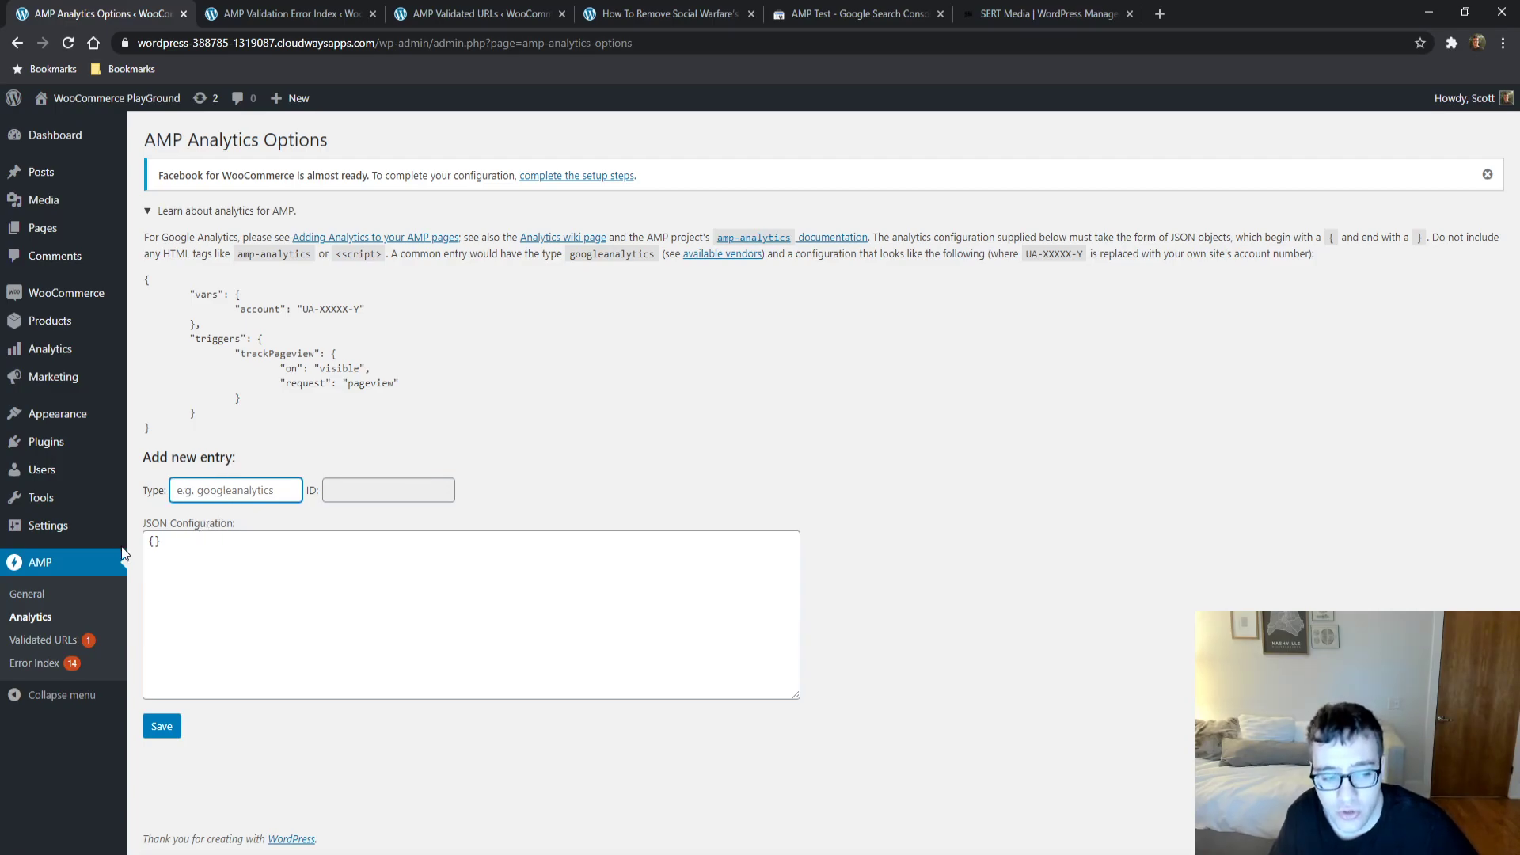
Step: Open the Customizer for WooCommerce PlayGround, view the More section, then return to the section list
mouse_move(54, 420)
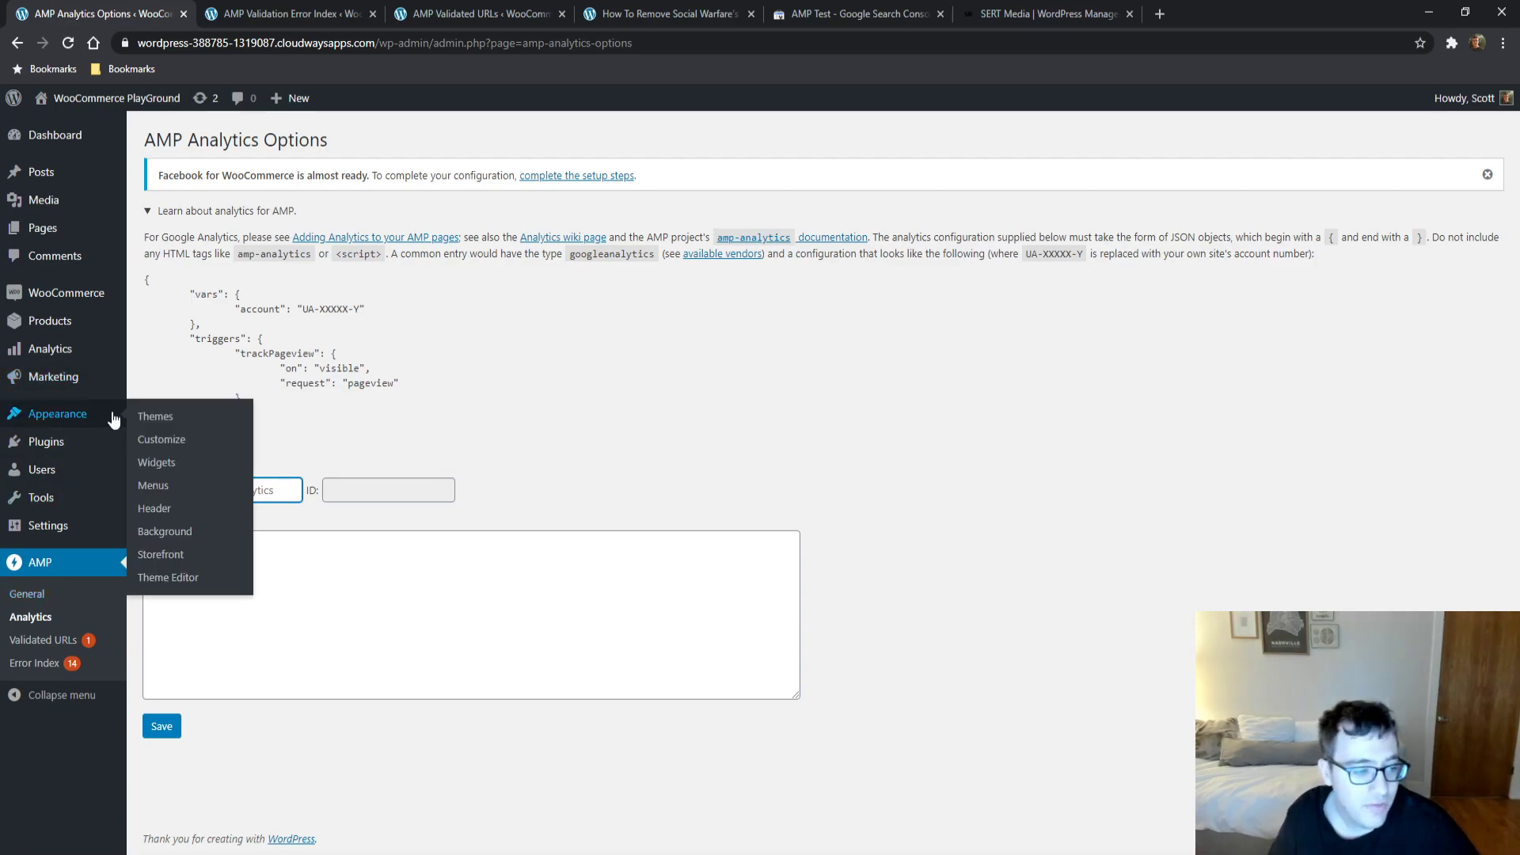
click(162, 440)
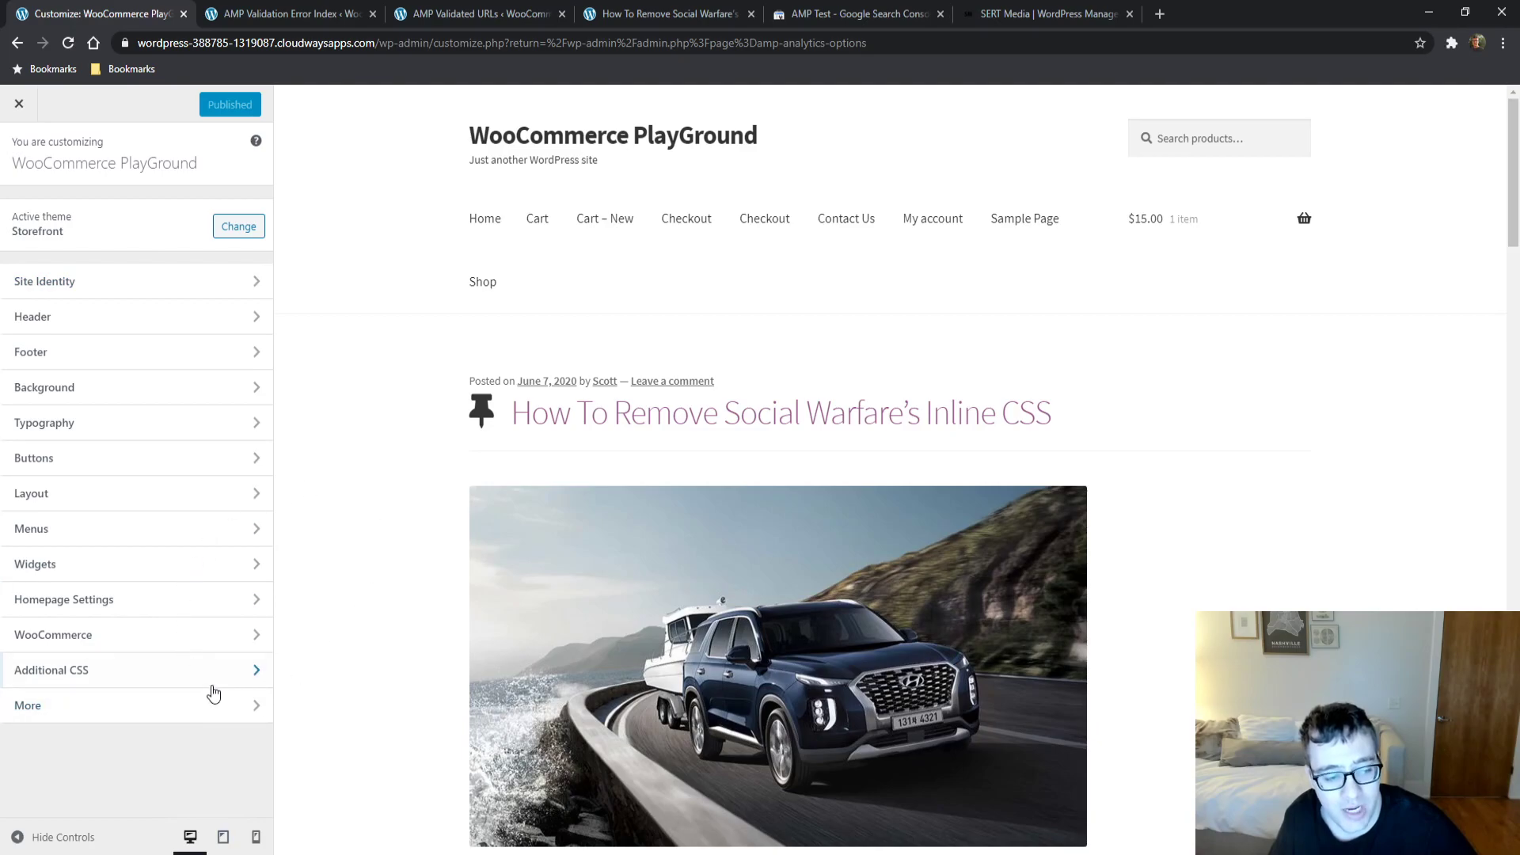
click(193, 705)
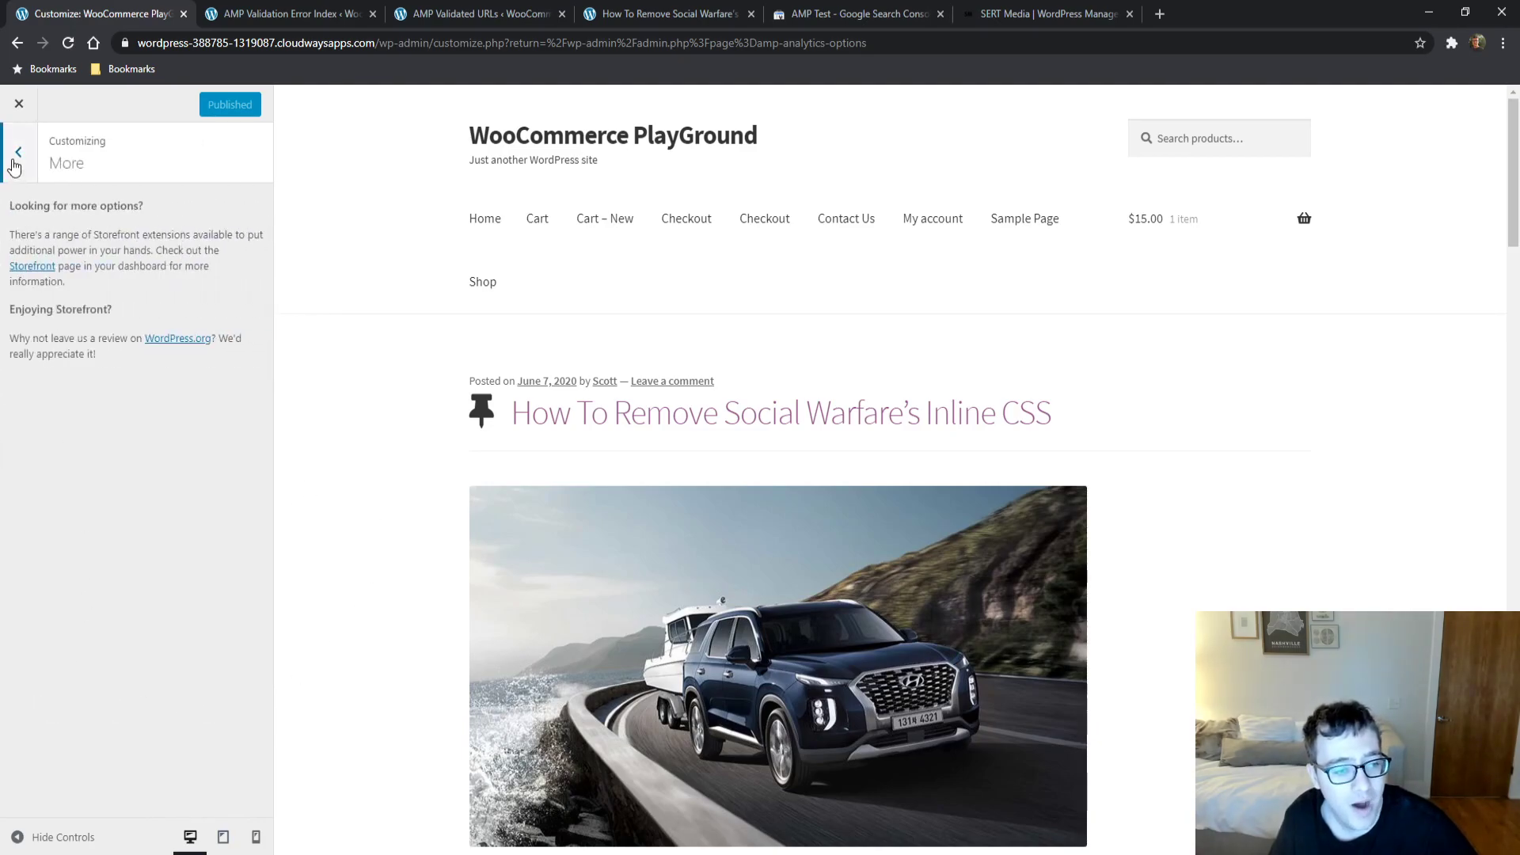
click(16, 154)
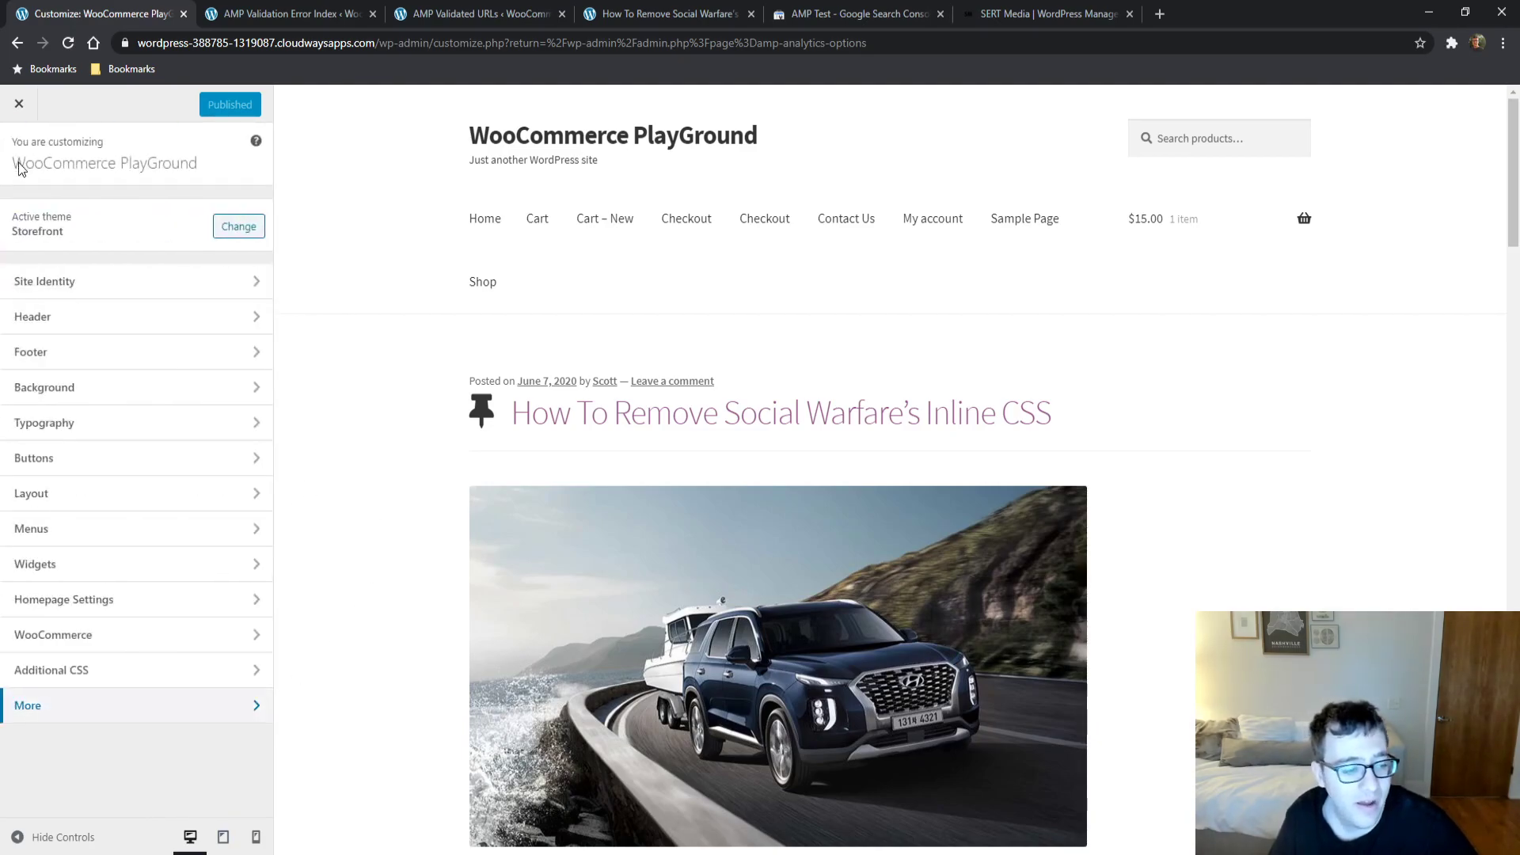
Step: Close the Customizer to get back to the AMP Analytics Options page
click(20, 105)
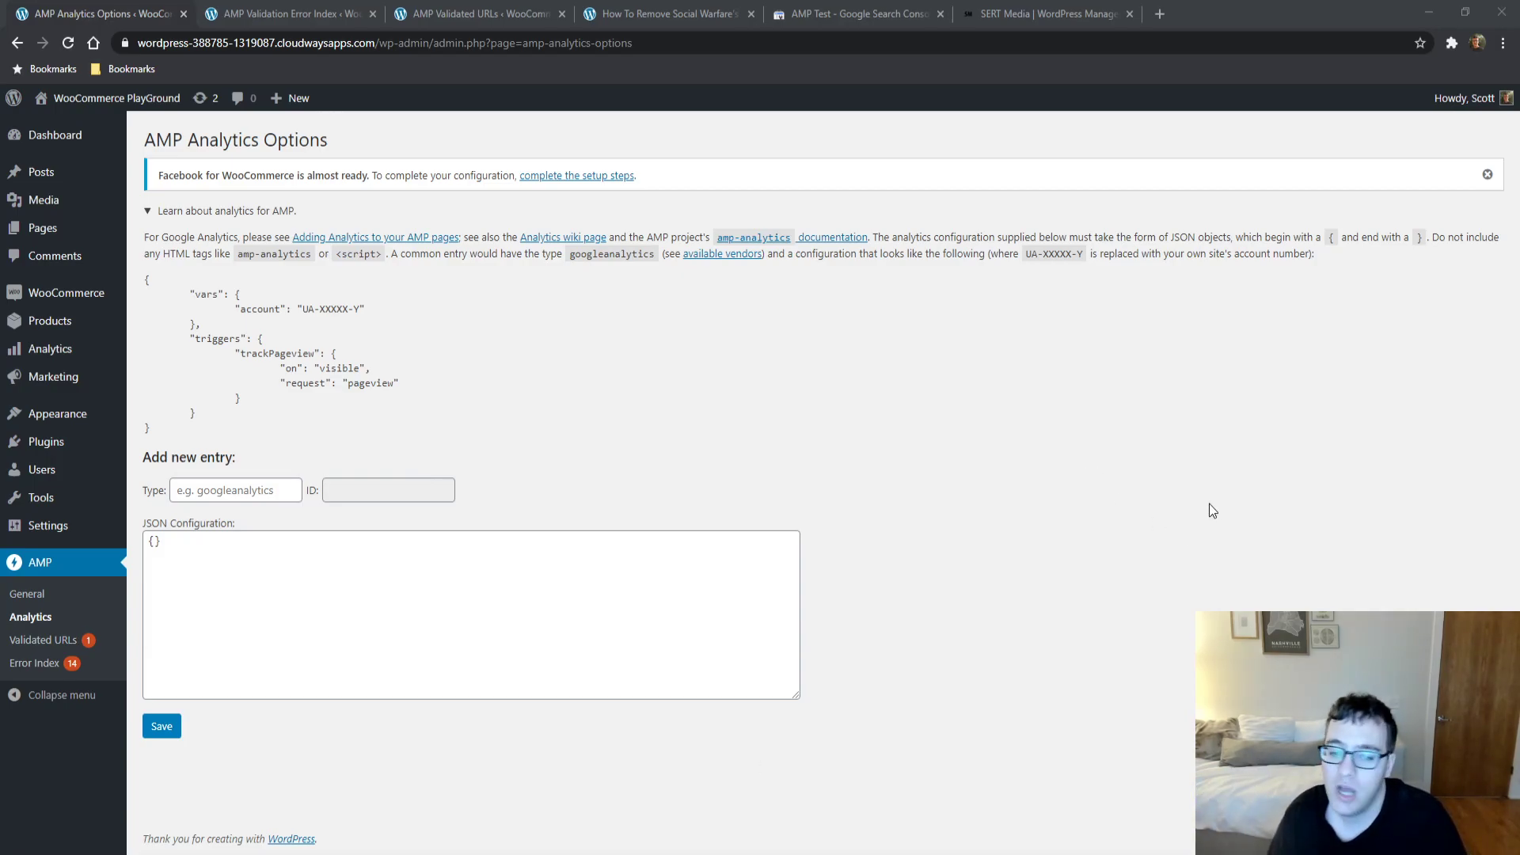
Step: In AMP General settings, uncheck 'Serve all templates as AMP regardless of what is being queried'
click(19, 615)
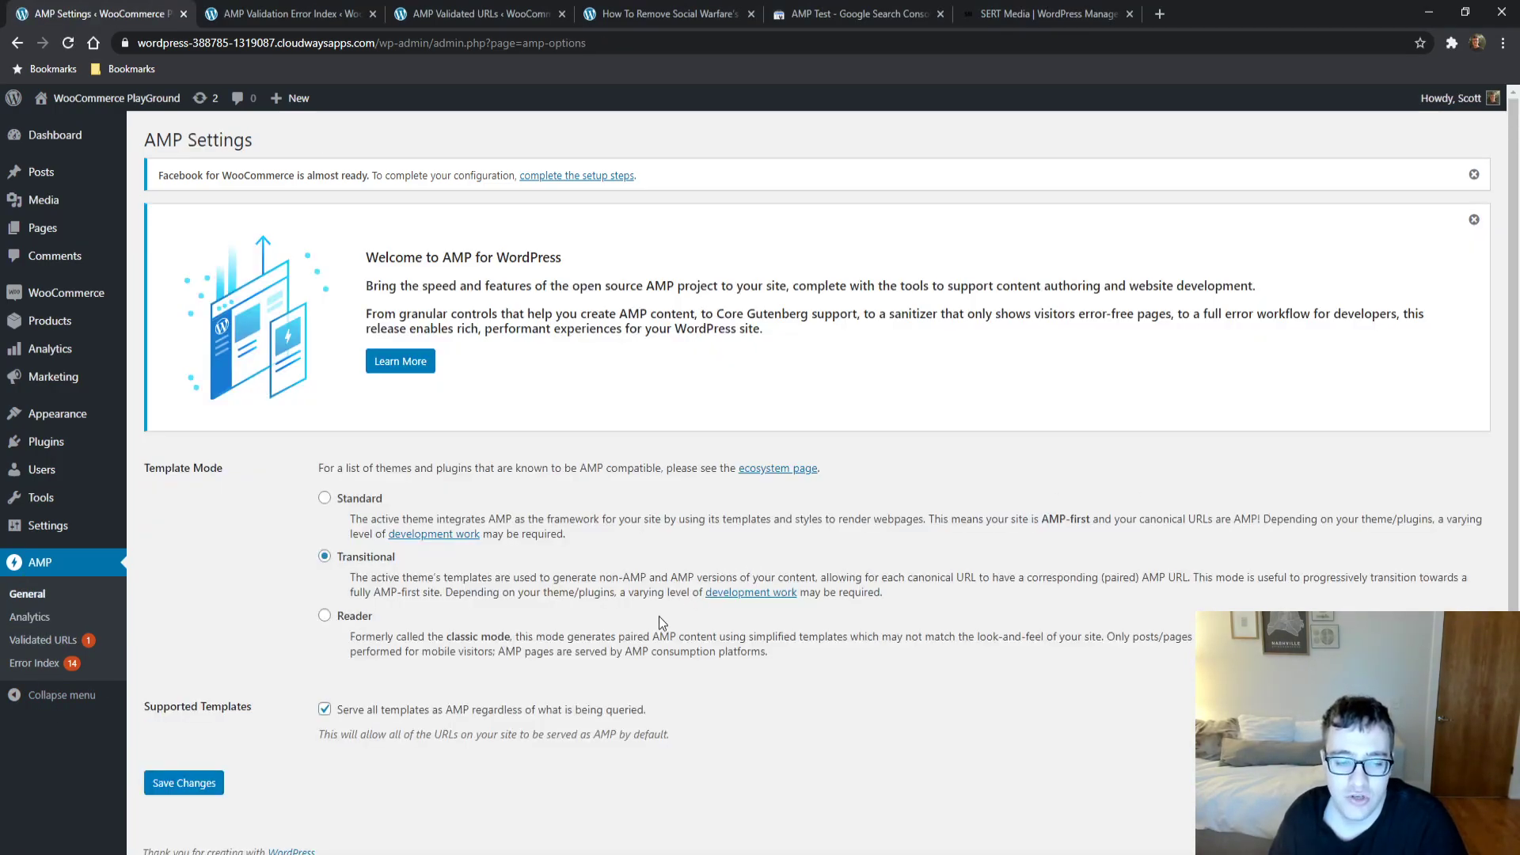
drag(200, 694, 247, 694)
click(325, 695)
click(273, 601)
Step: Uncheck Products, Media, Posts and Pages as AMP content types, then re-check Posts
scroll(273, 601, down, 3)
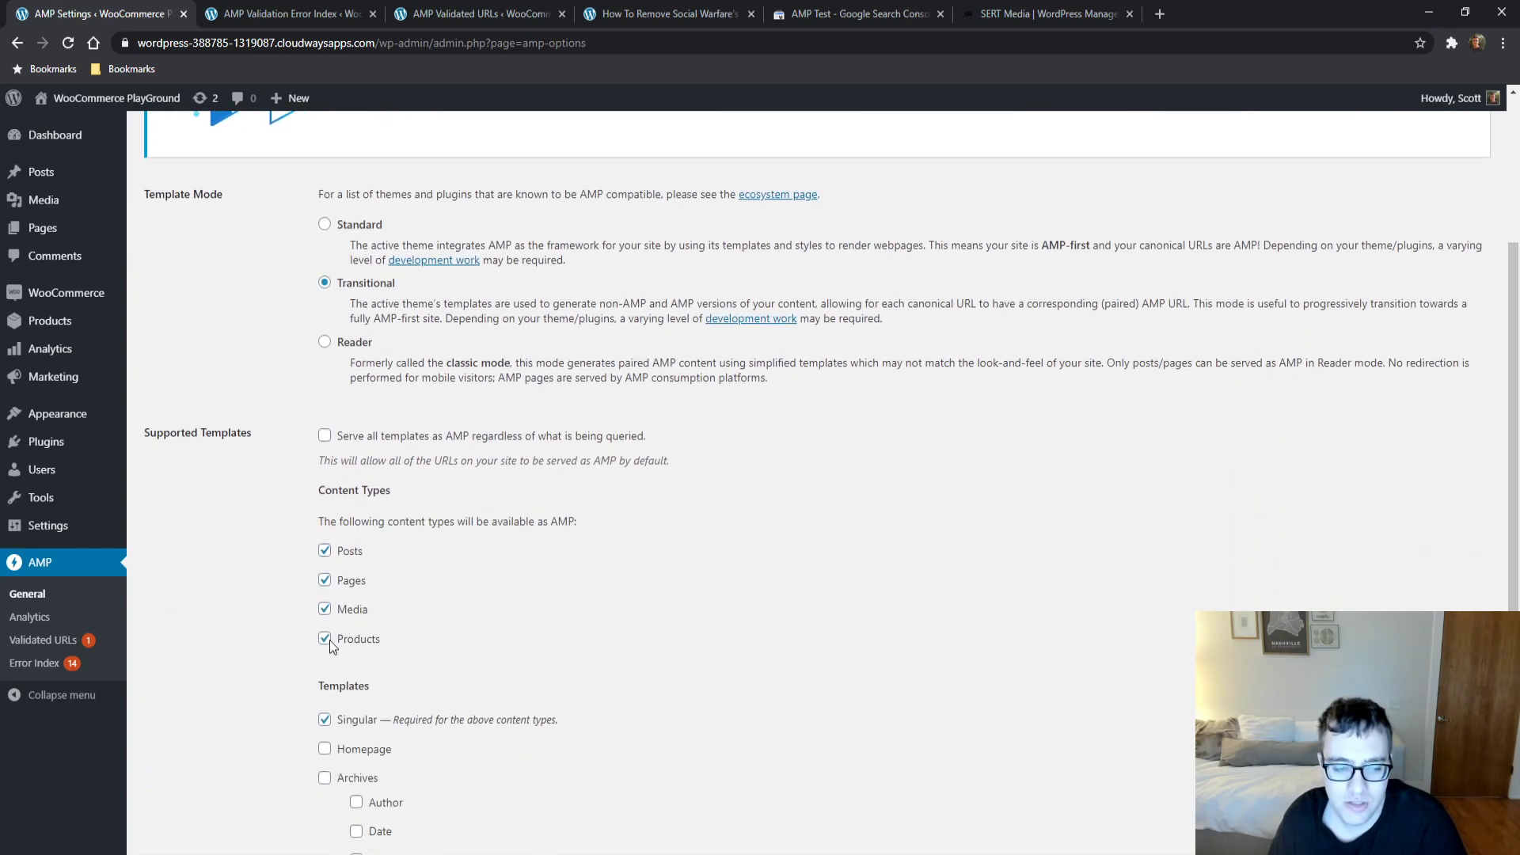
click(324, 638)
click(325, 609)
click(325, 550)
click(325, 580)
click(324, 550)
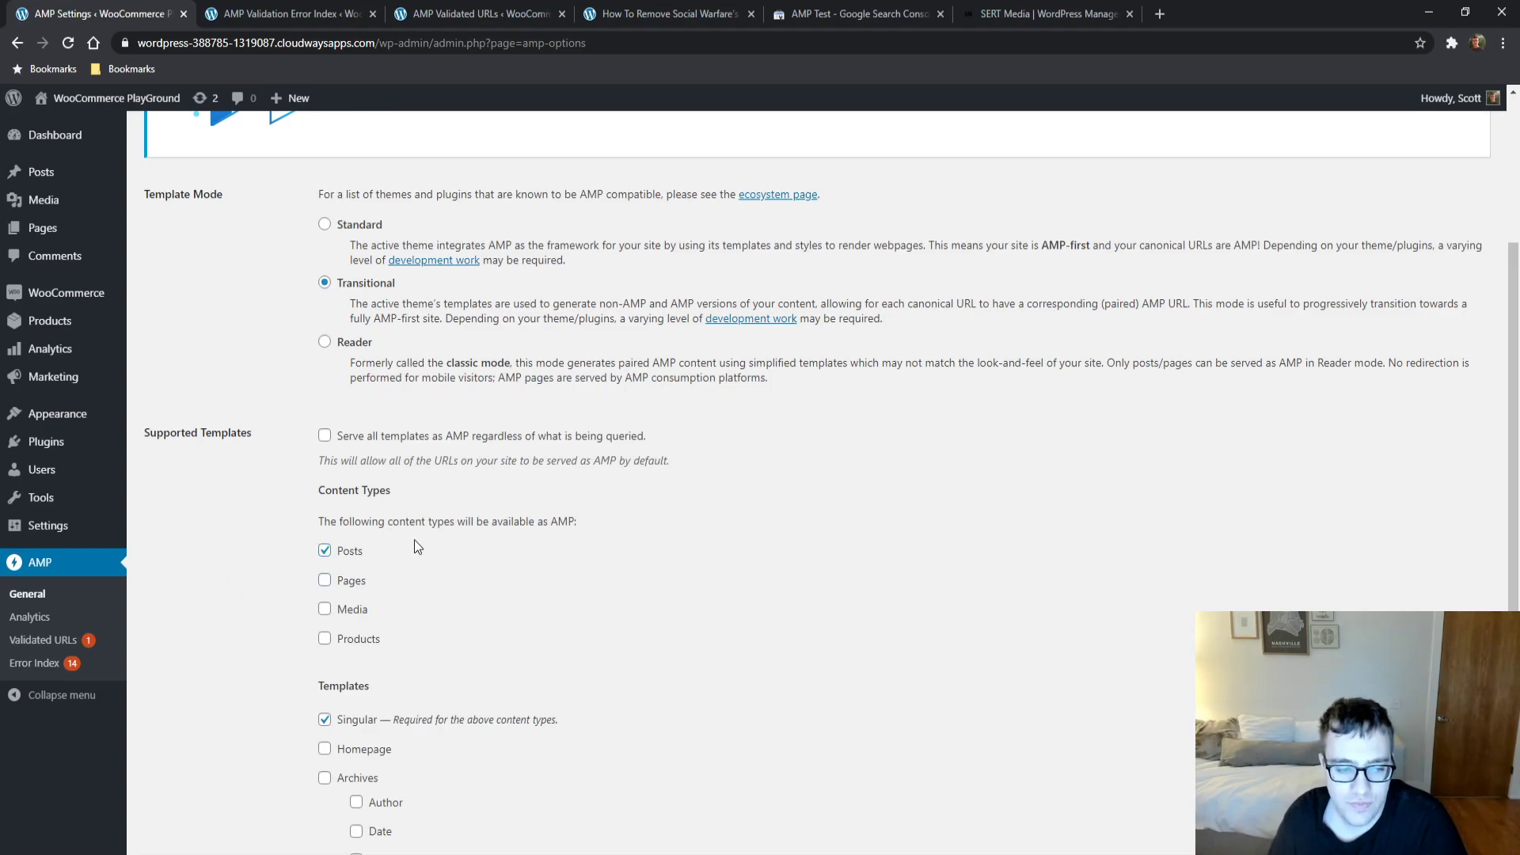
drag(369, 550, 318, 554)
Step: Enable the Homepage template and Pages for AMP, and uncheck serving every template as AMP
scroll(249, 583, down, 1)
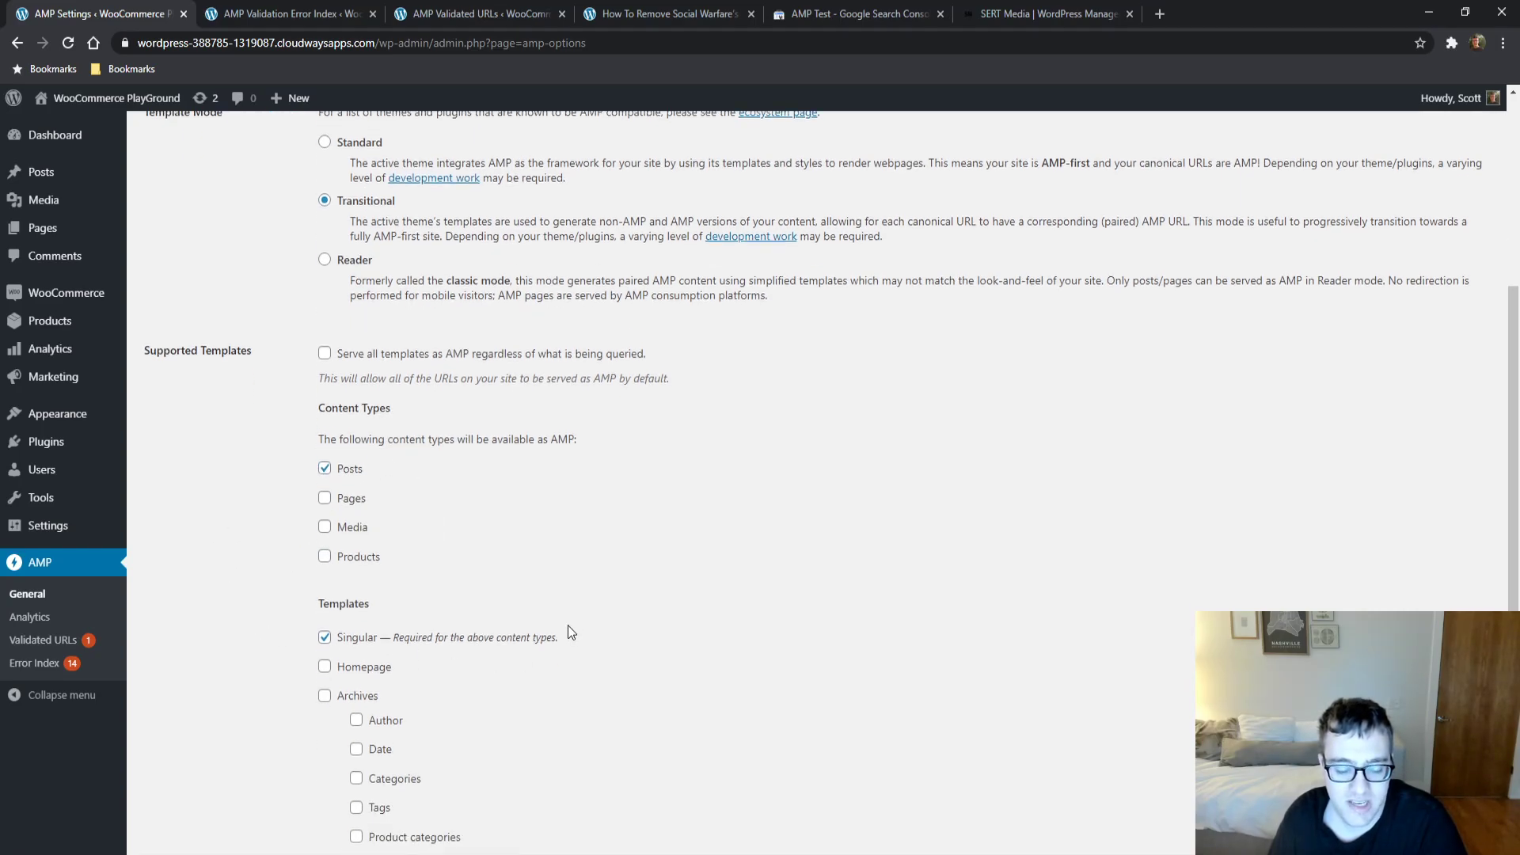
drag(560, 638, 467, 638)
scroll(473, 519, down, 1)
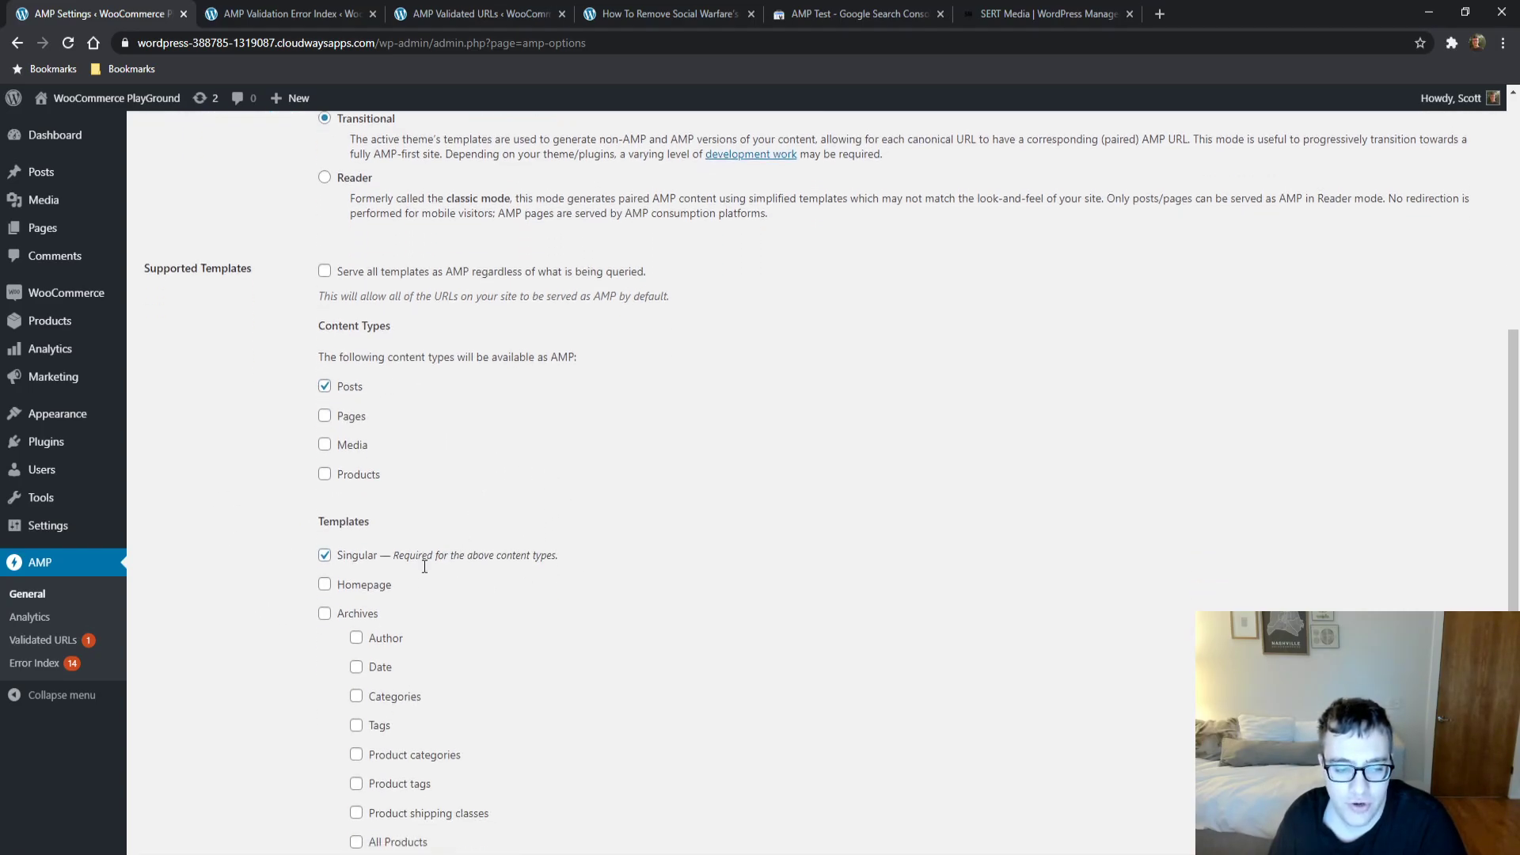
click(384, 592)
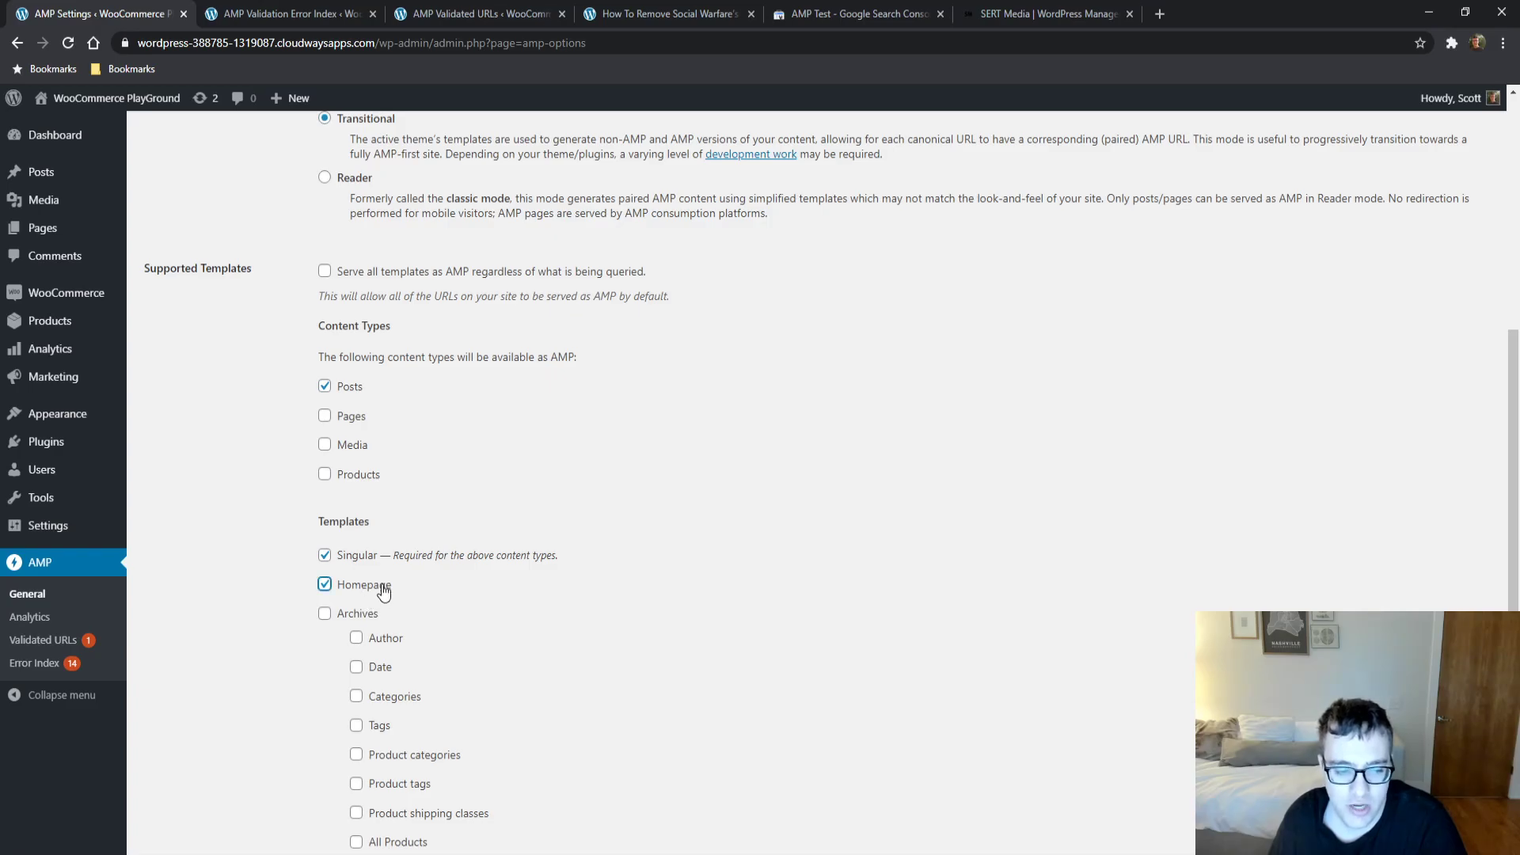
click(343, 418)
click(119, 562)
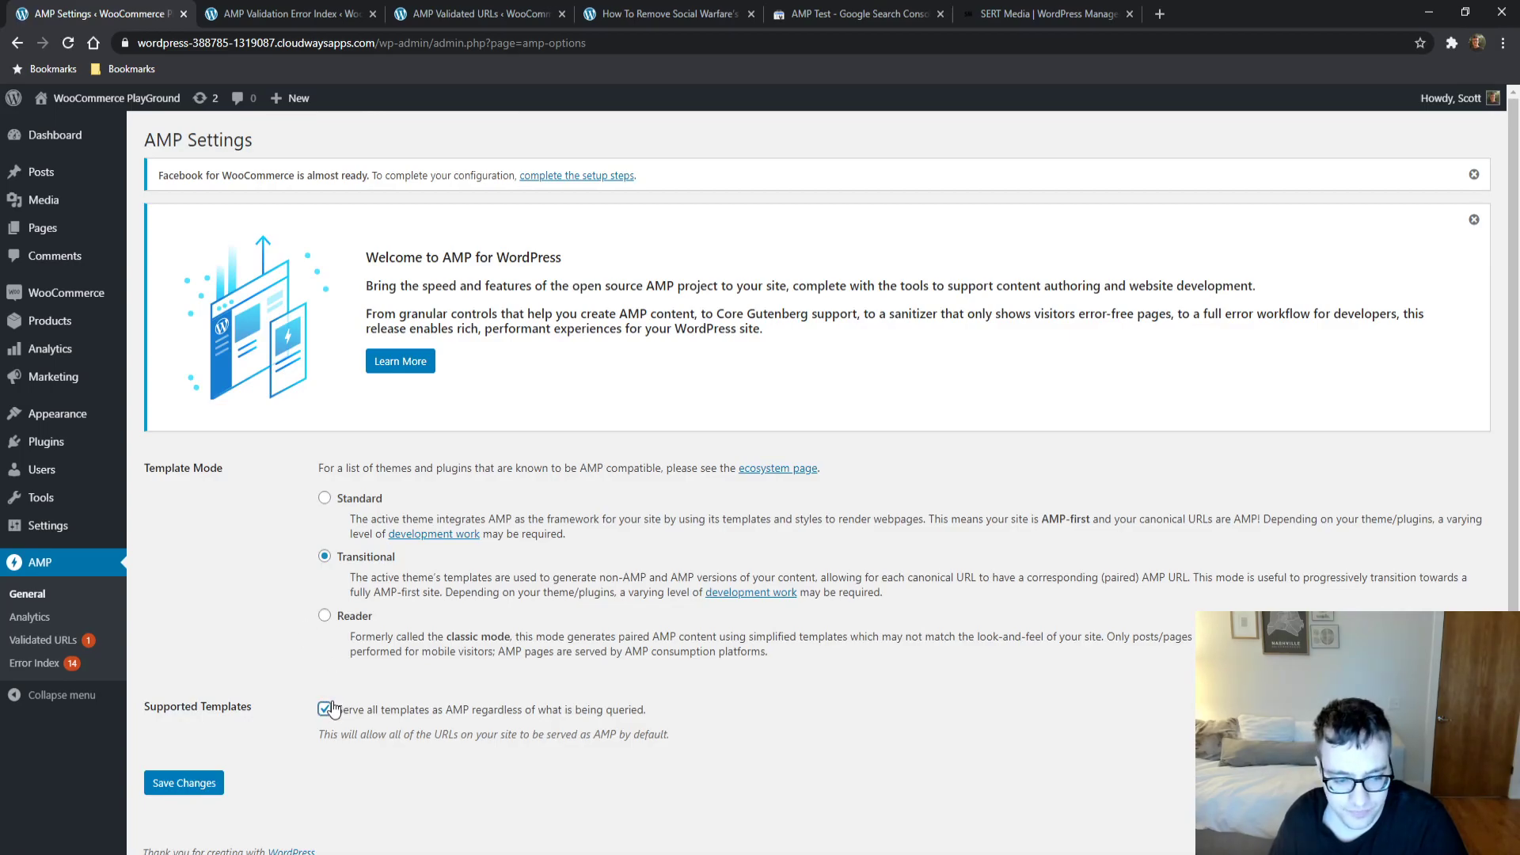
click(324, 708)
scroll(250, 690, down, 5)
scroll(234, 625, down, 3)
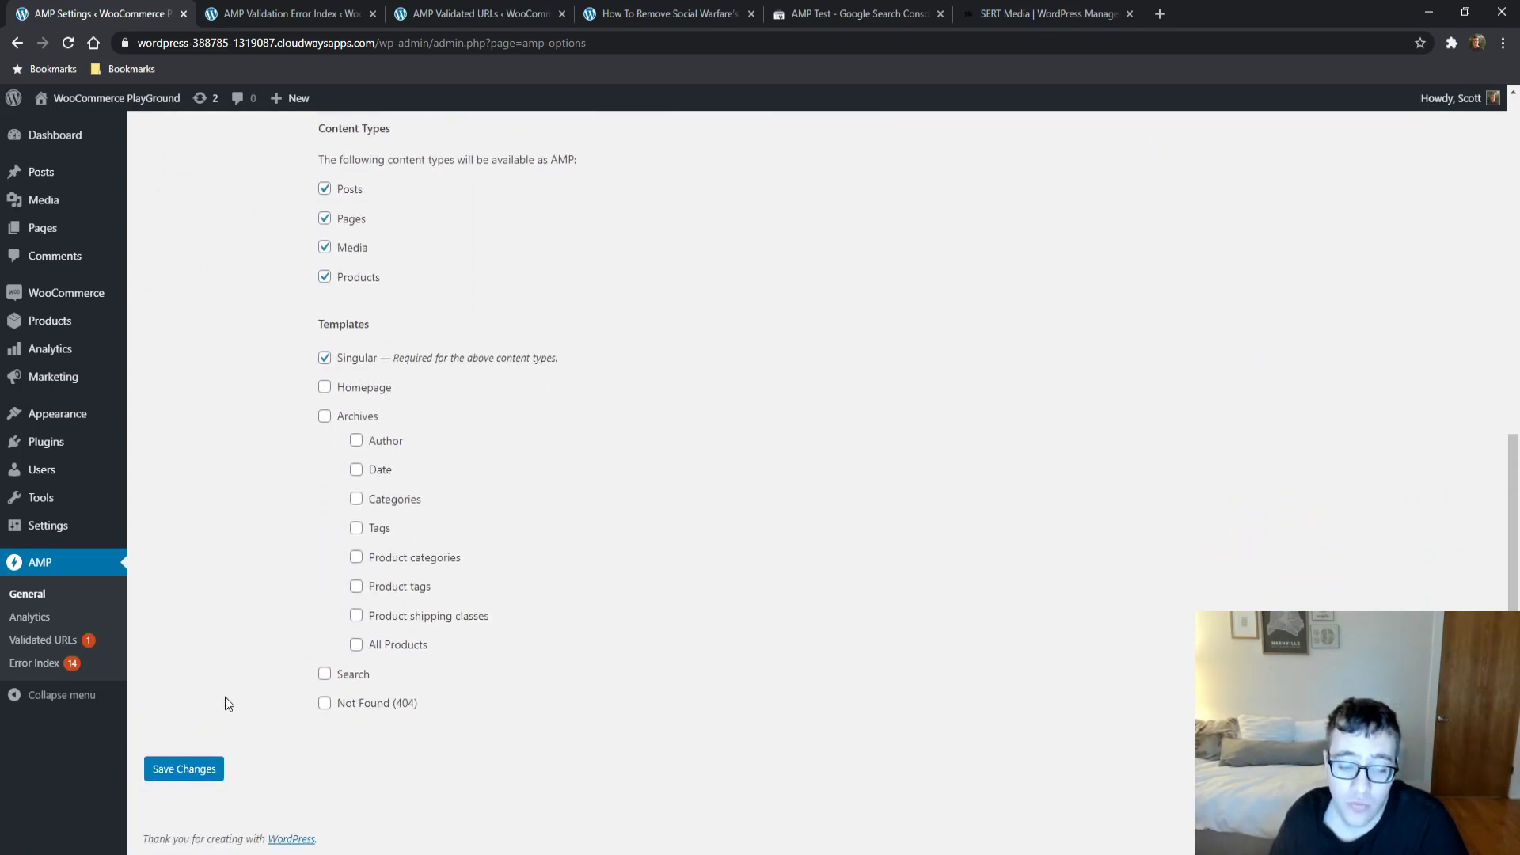